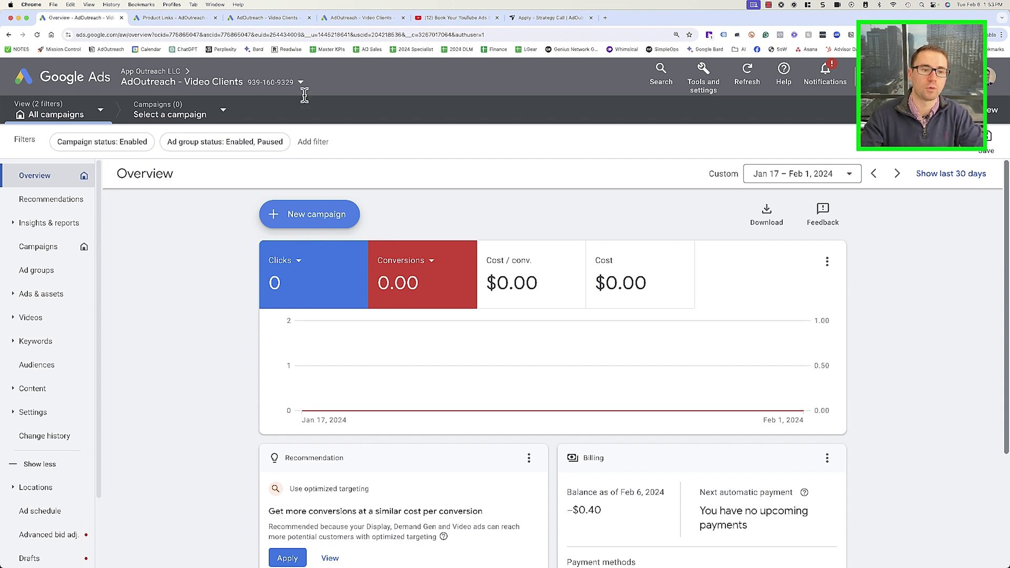
Examine the linked YouTube channel's permissions in the linked accounts, and view the option for linking another channel
left_click(176, 17)
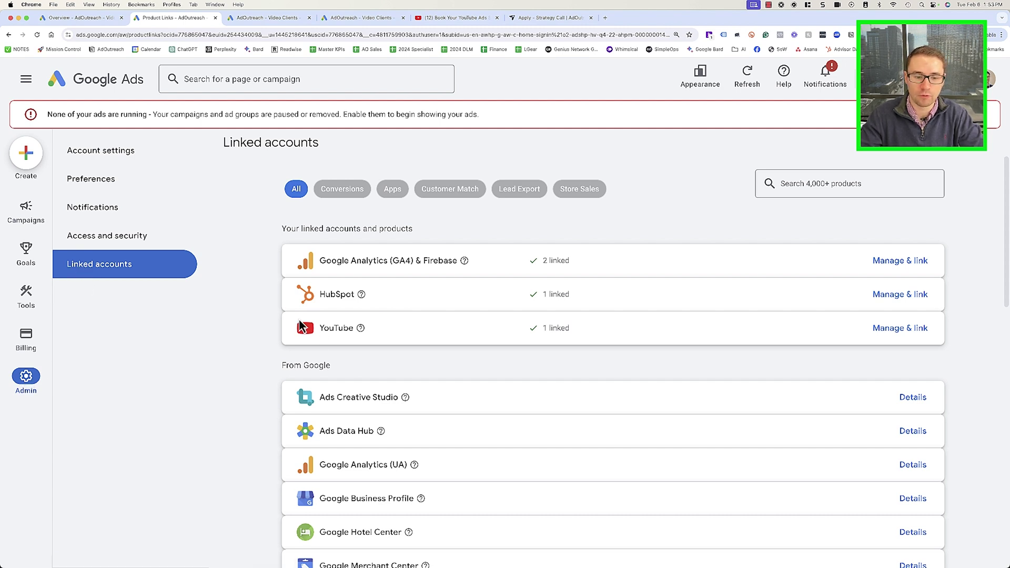
left_click(885, 331)
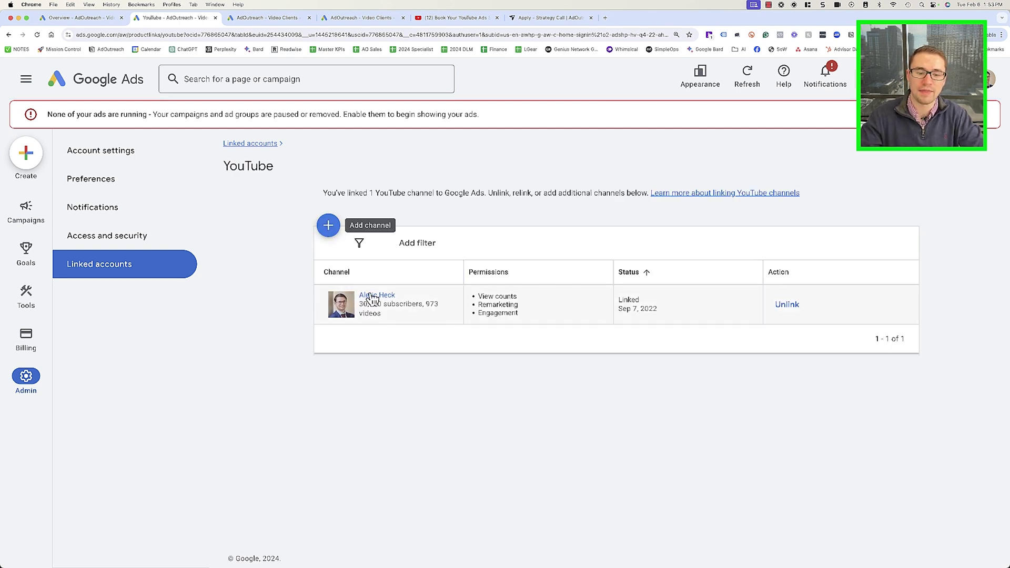
left_click(331, 228)
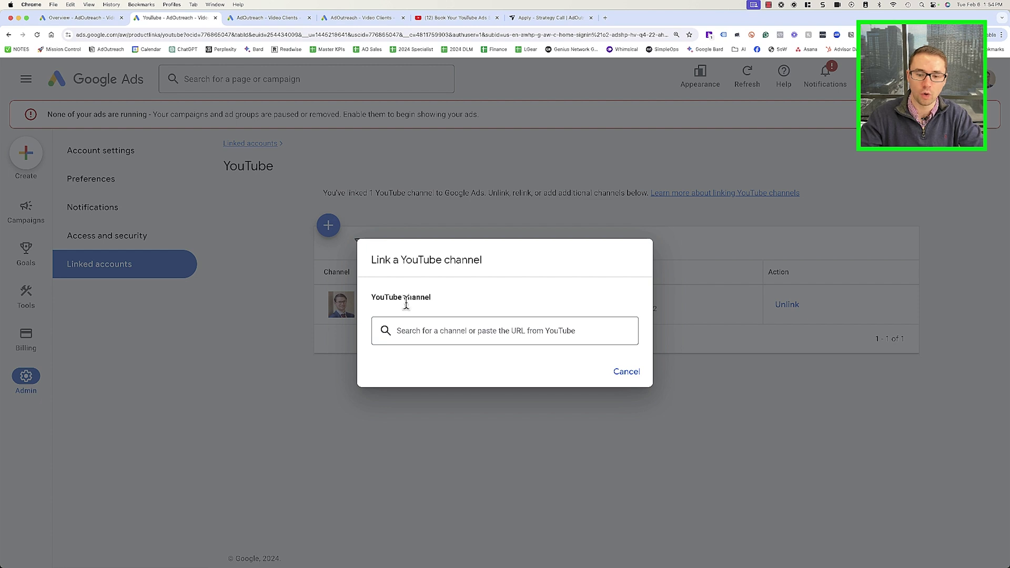
left_click(627, 371)
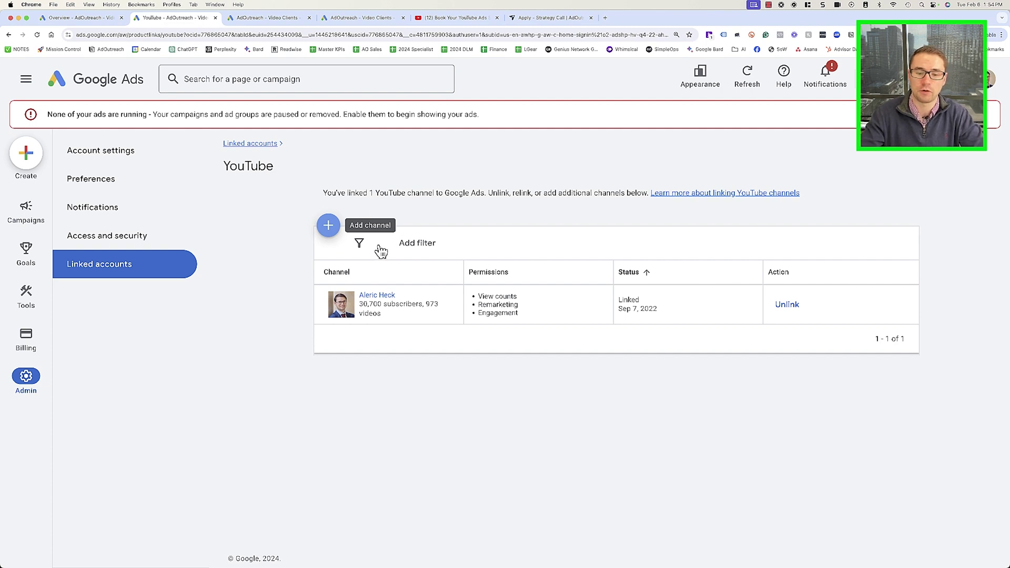
left_click_drag(477, 296, 535, 314)
double_click(478, 305)
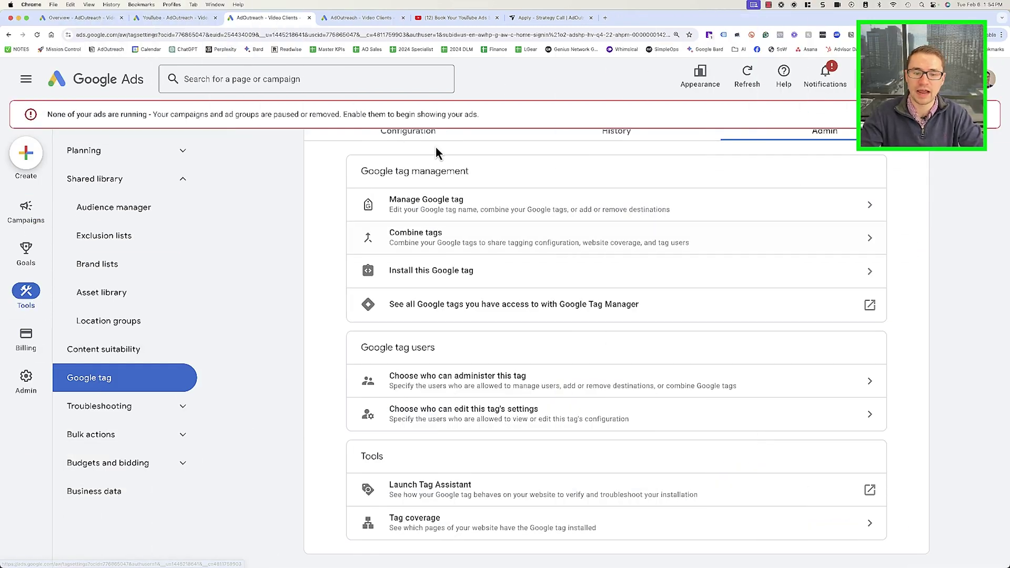
View the Google tag installation instructions for website platforms and for manual installation
left_click(435, 279)
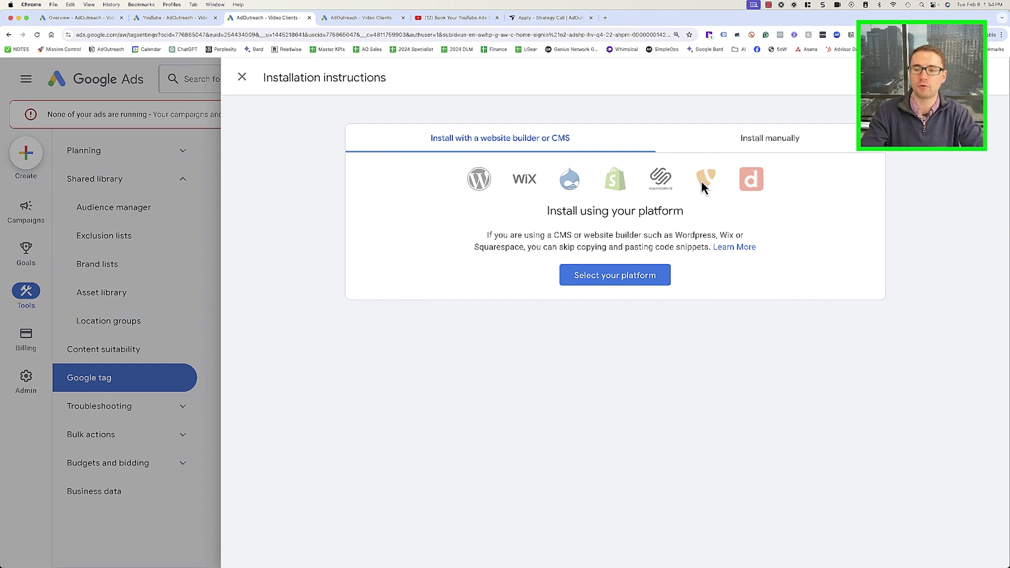
left_click(758, 141)
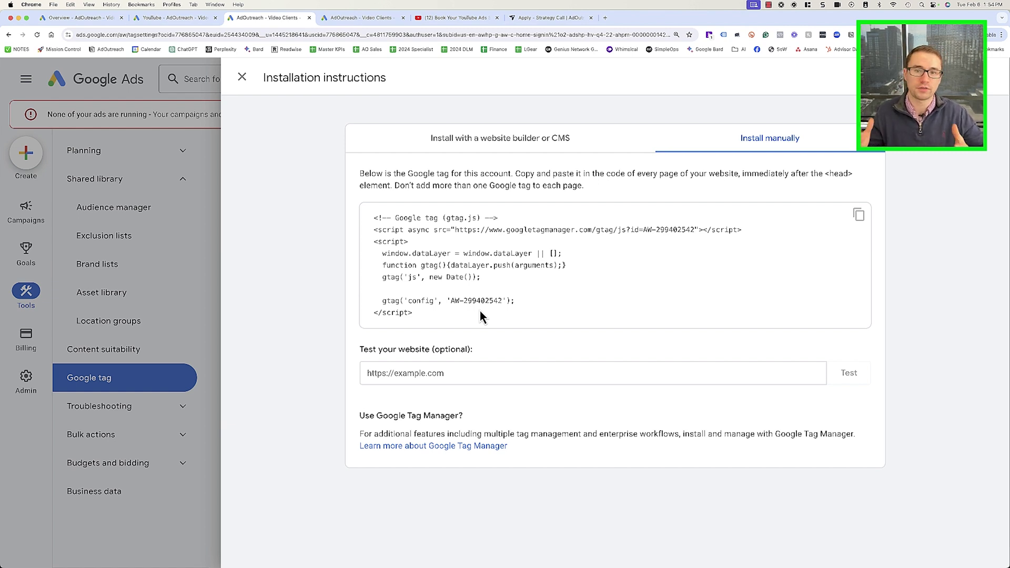
left_click(477, 140)
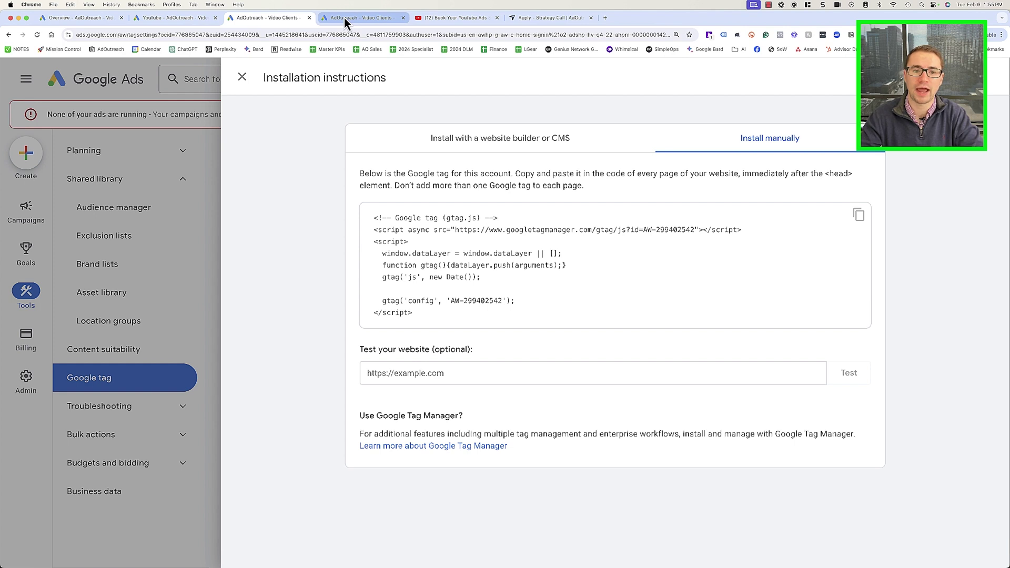
Create a new website visitors segment in Audience manager and name it "Visited Website last 90 Days"
left_click(344, 18)
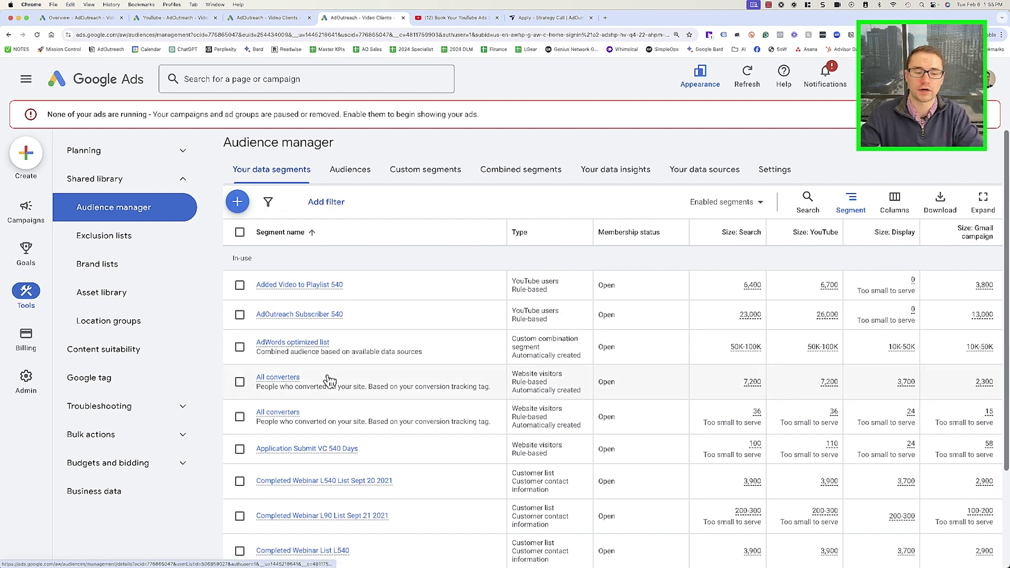
mouse_move(287, 384)
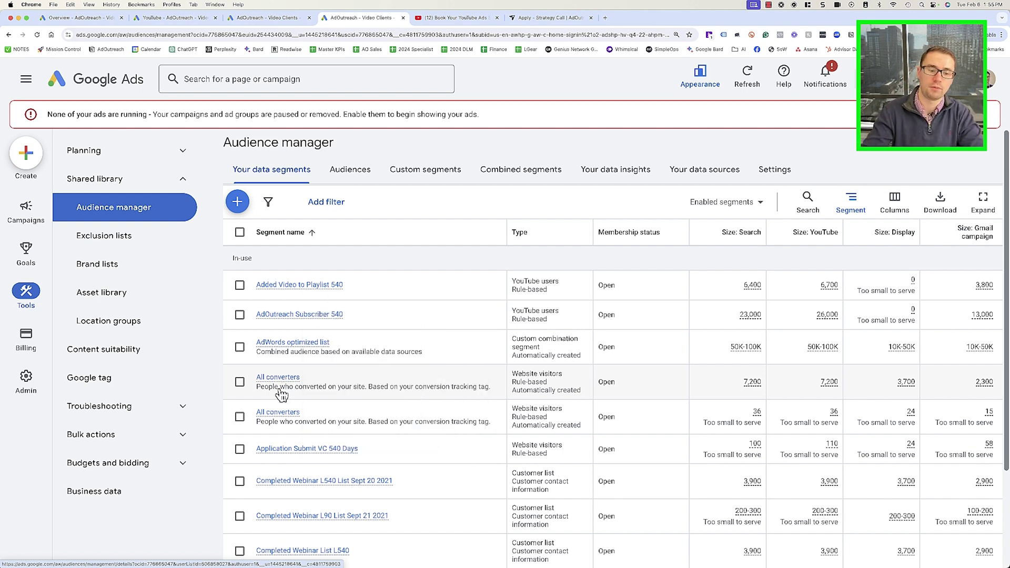
mouse_move(278, 354)
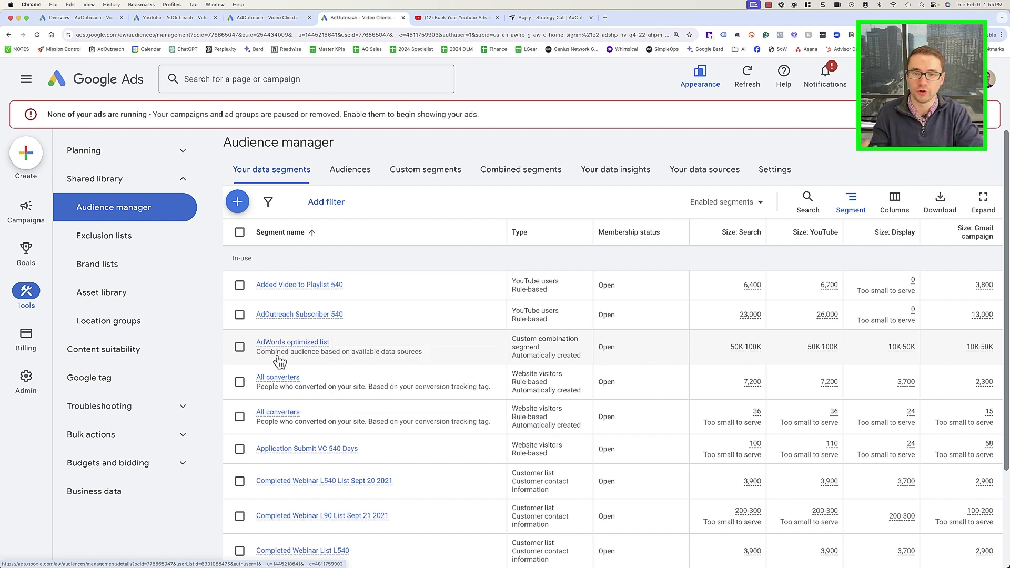
scroll(297, 384, "down", 5)
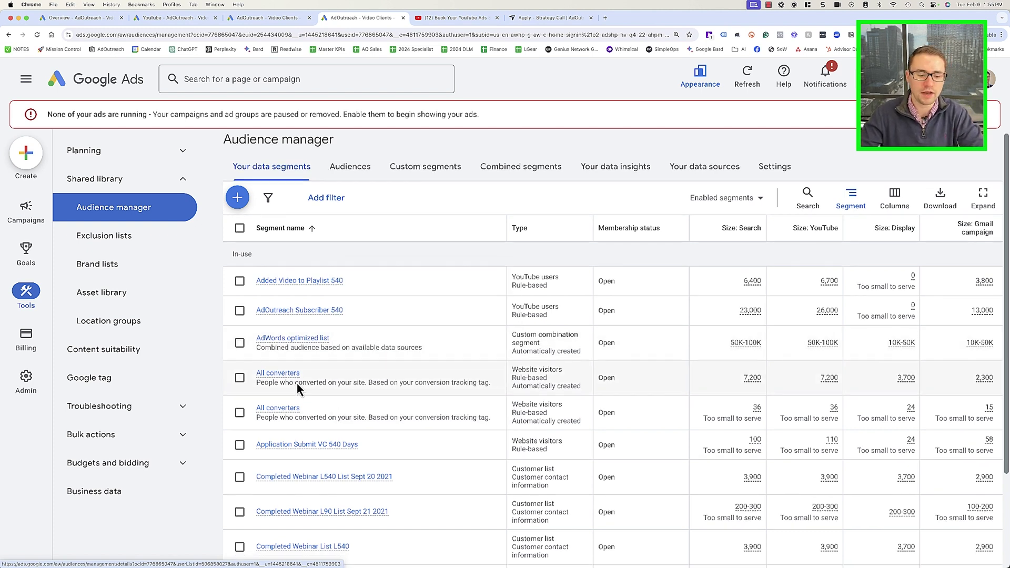
scroll(296, 384, "up", 5)
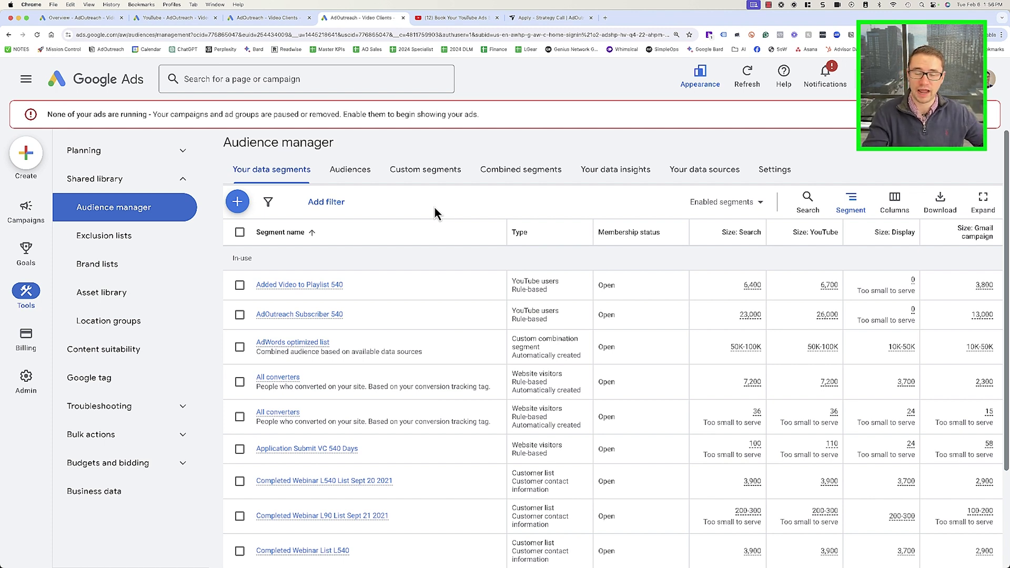
left_click(237, 204)
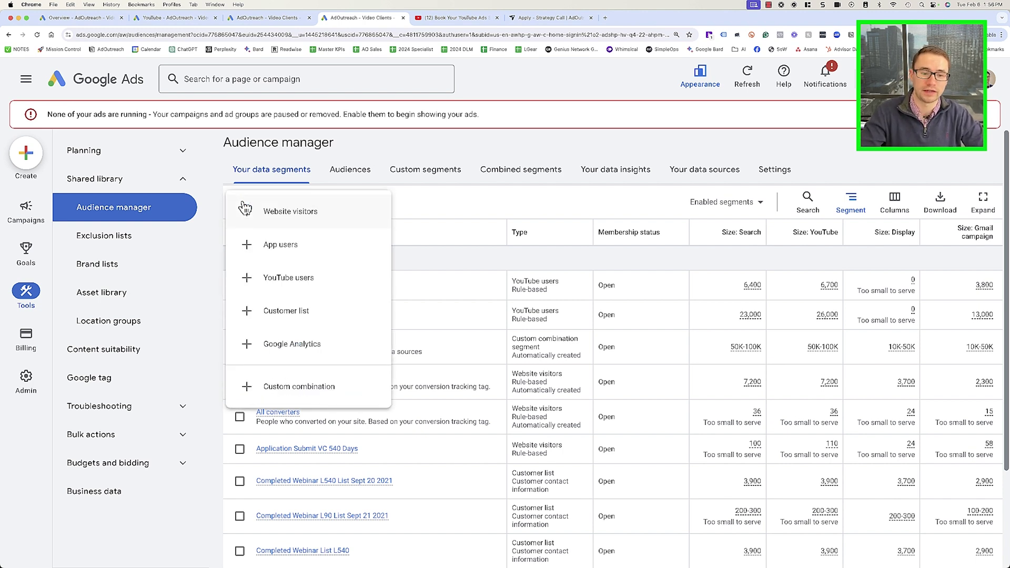
left_click(285, 214)
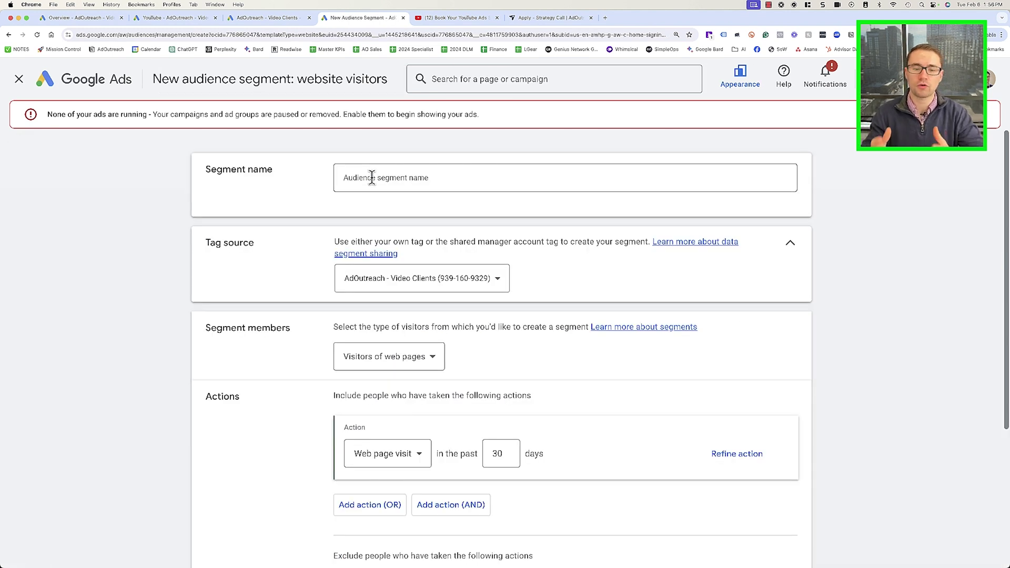
left_click(372, 178)
type("Visited Website last 90 Days")
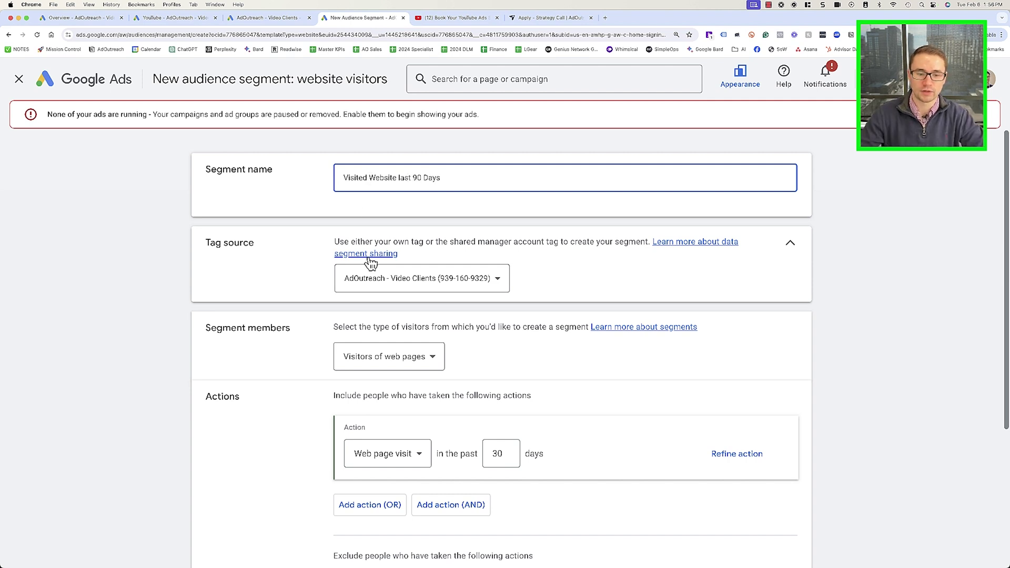
Set the web page visit action to the past 90 days, keeping visitors of web pages as segment members
left_click_drag(204, 242, 258, 243)
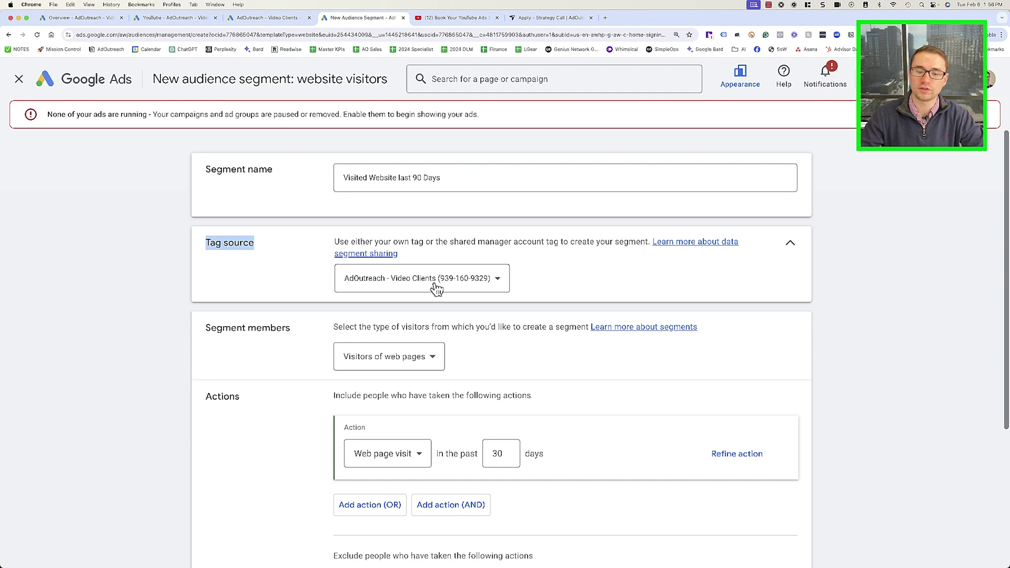
scroll(406, 331, "down", 3)
left_click(276, 273)
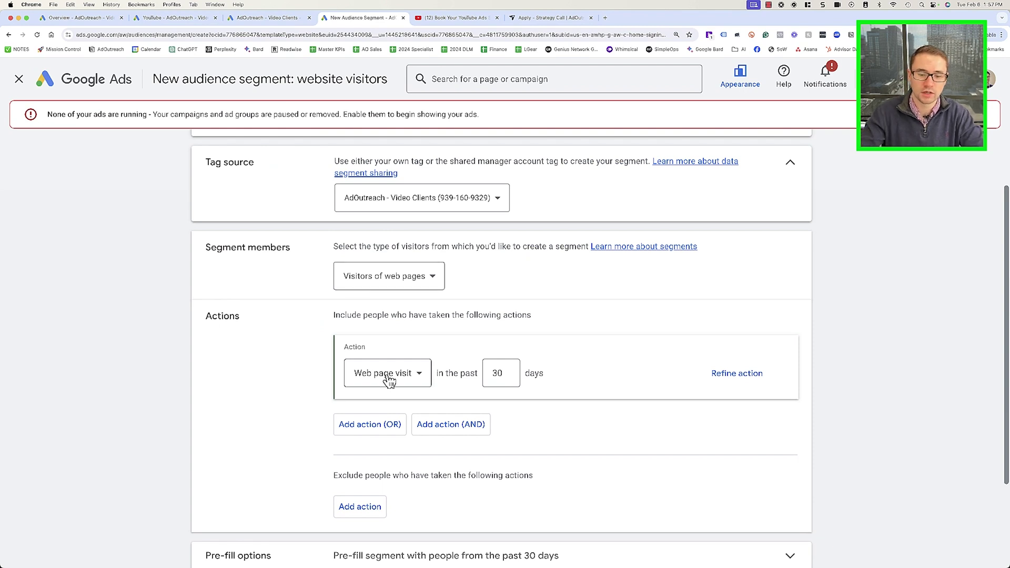
left_click(510, 373)
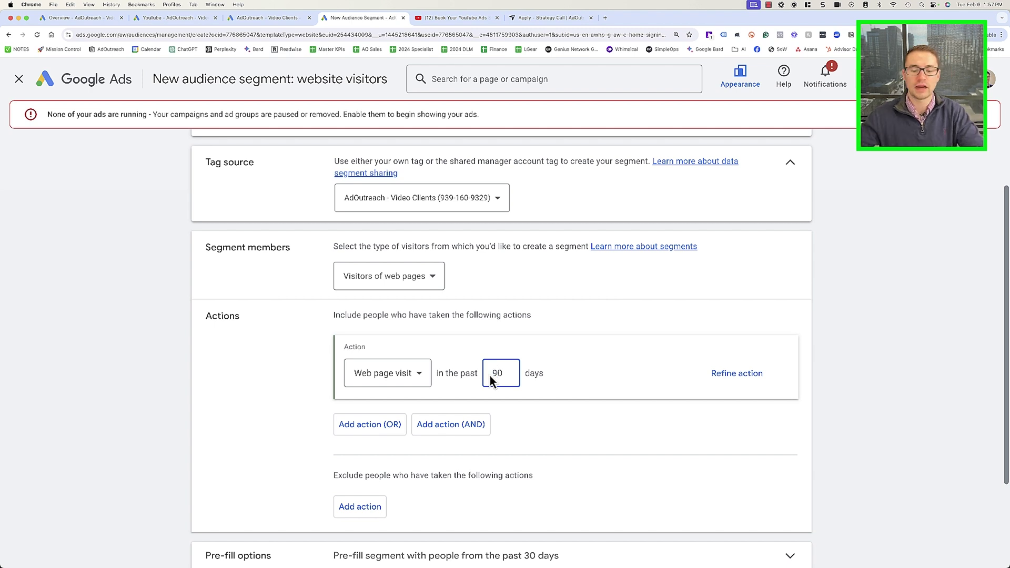
Try a 540-day window for the web page visit action, and return it to 90 days
double_click(490, 374)
type("540")
key("BackSpace")
key("BackSpace")
key("BackSpace")
type("90")
left_click(530, 328)
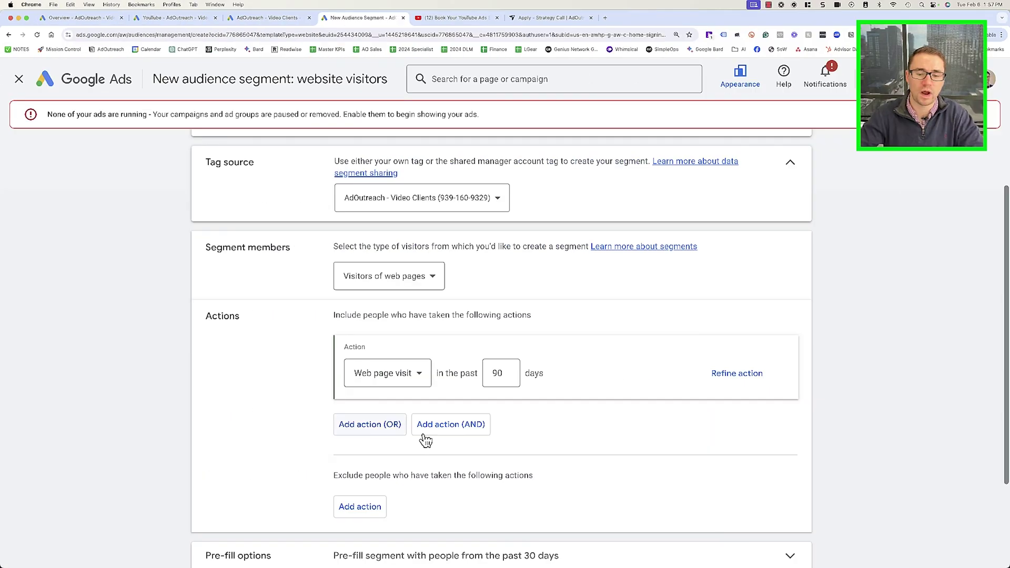
Check the pre-fill options, keep pre-filling with people from the past 30 days, and create the segment
scroll(436, 421, "down", 1)
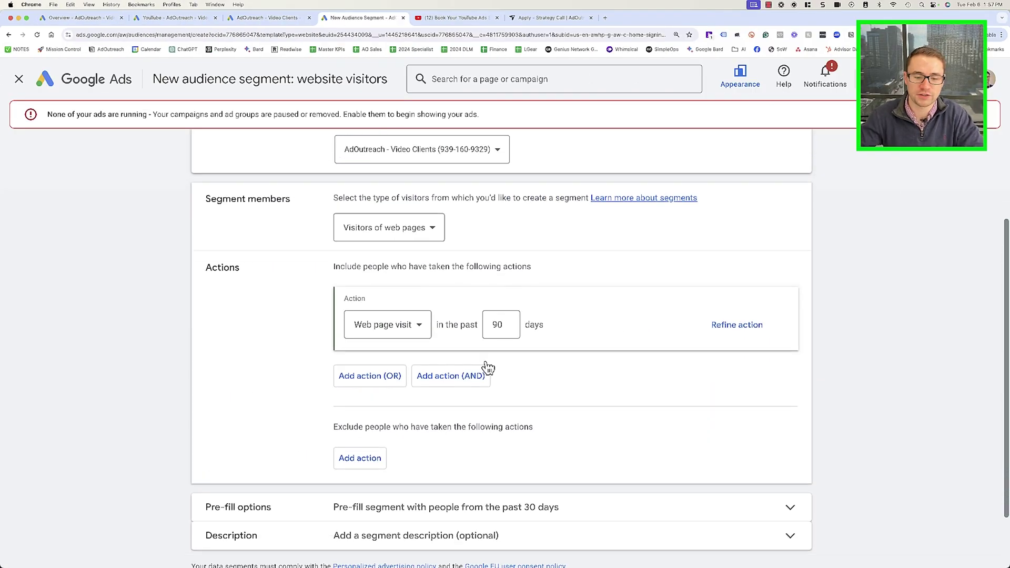
scroll(492, 421, "down", 3)
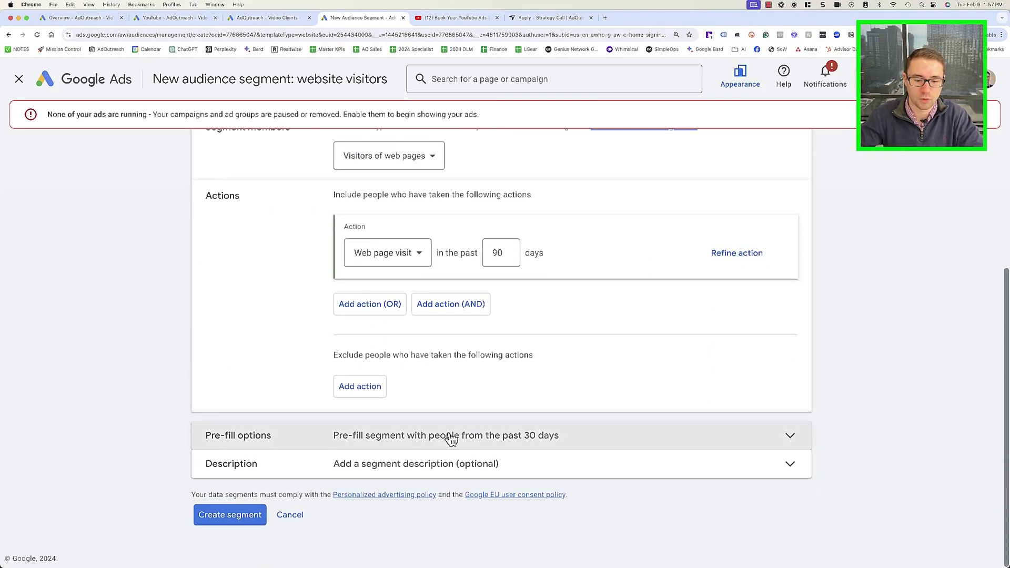
left_click(449, 437)
scroll(450, 439, "down", 1)
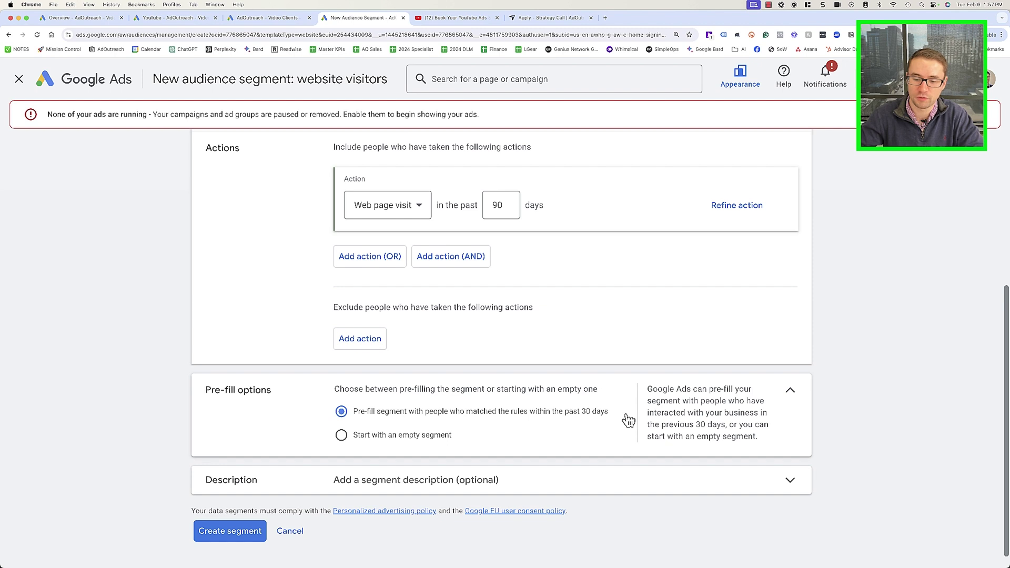
scroll(368, 479, "down", 1)
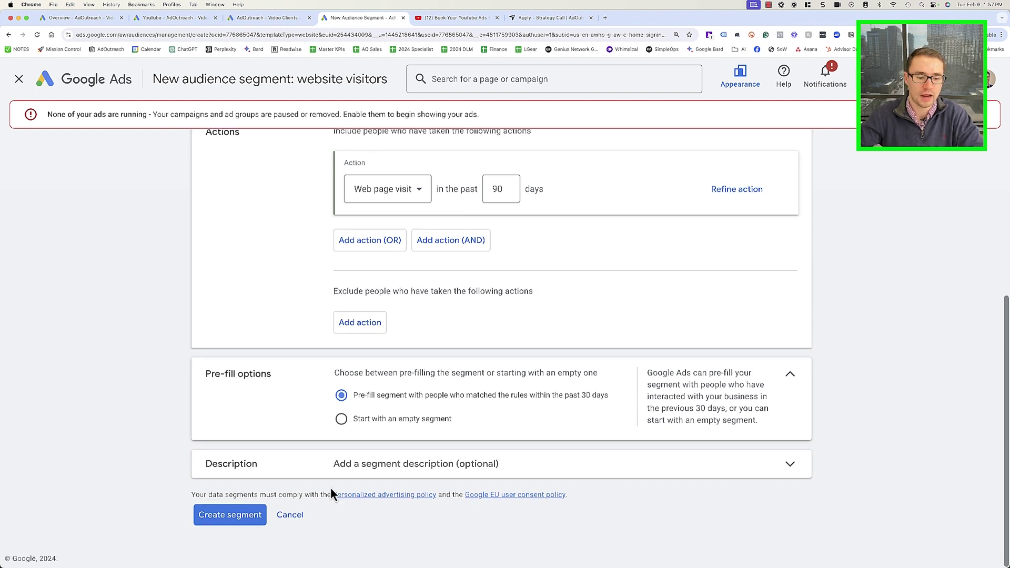
left_click(235, 516)
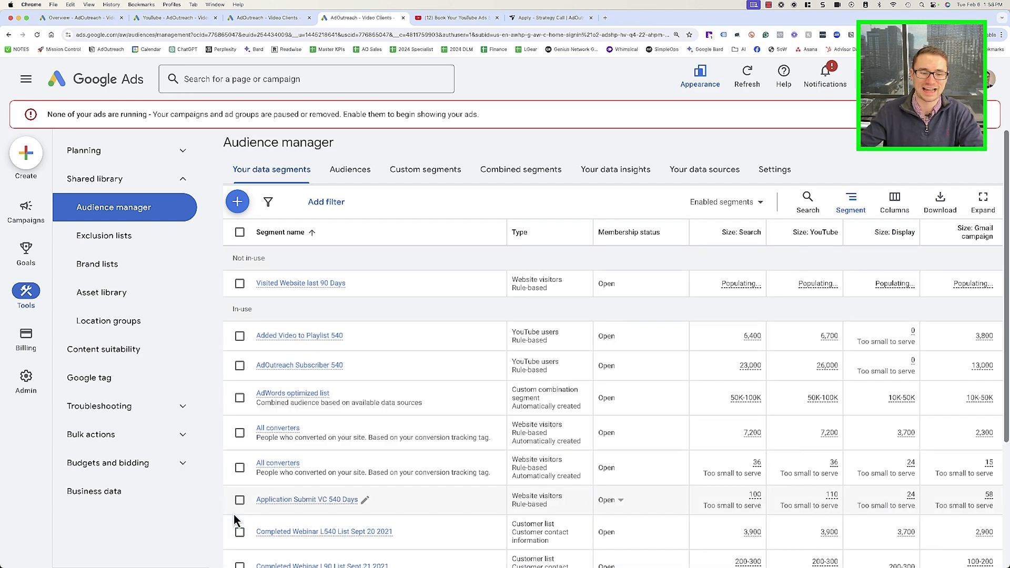
Start another website visitors segment for visitors of web pages, and add a page URL refinement to its web page visit action
left_click(241, 204)
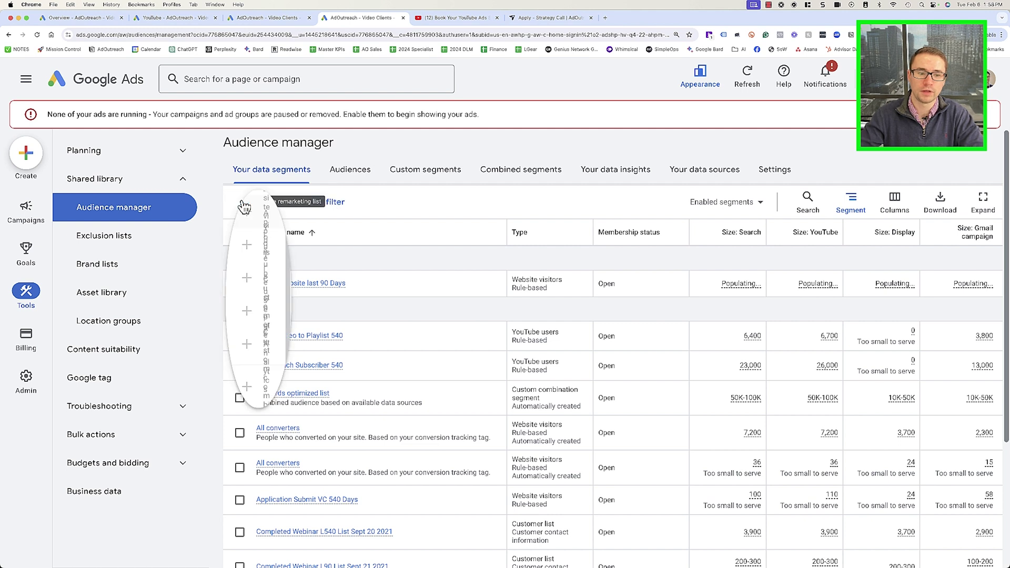
left_click(278, 210)
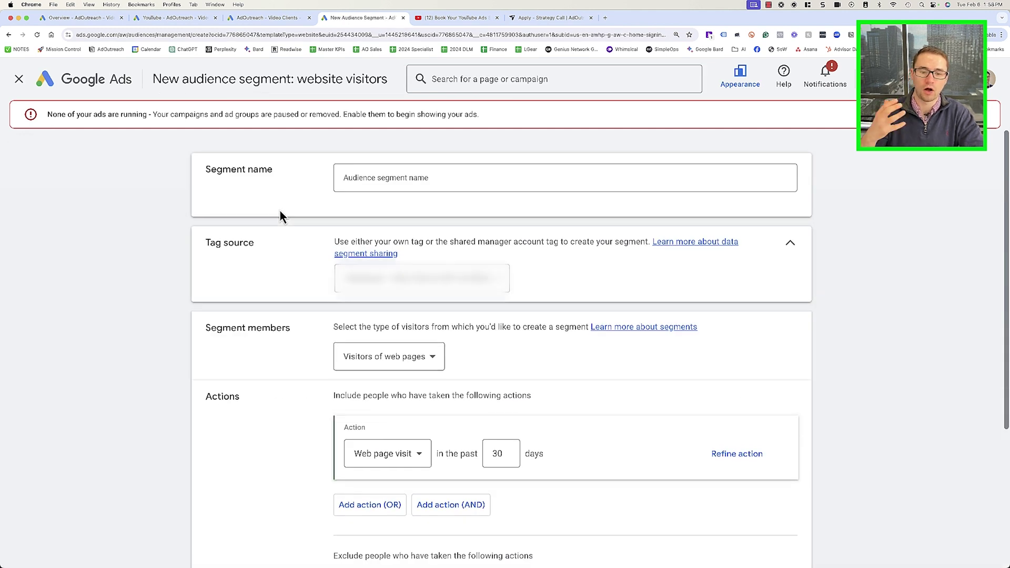
left_click(376, 355)
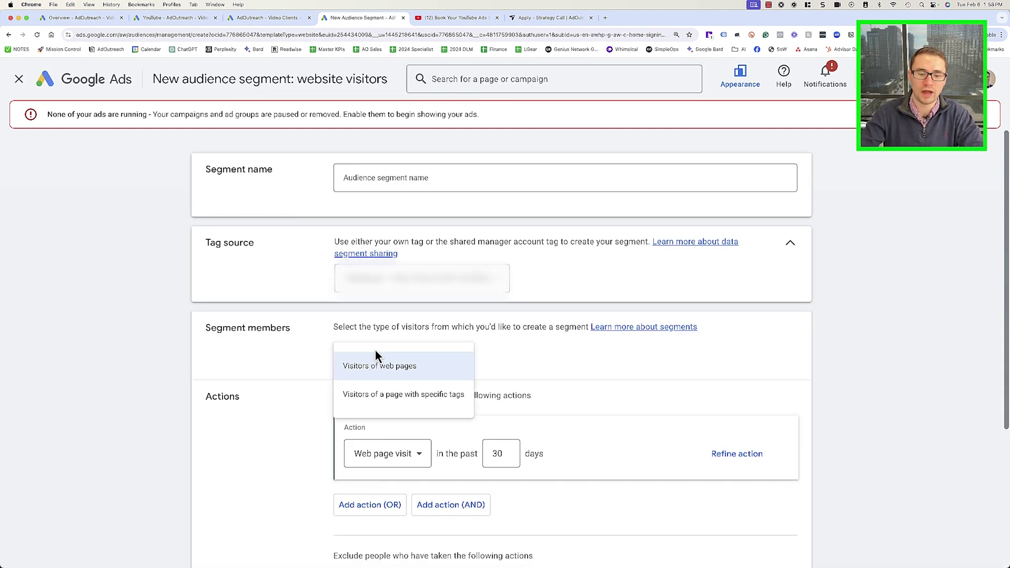
left_click(380, 354)
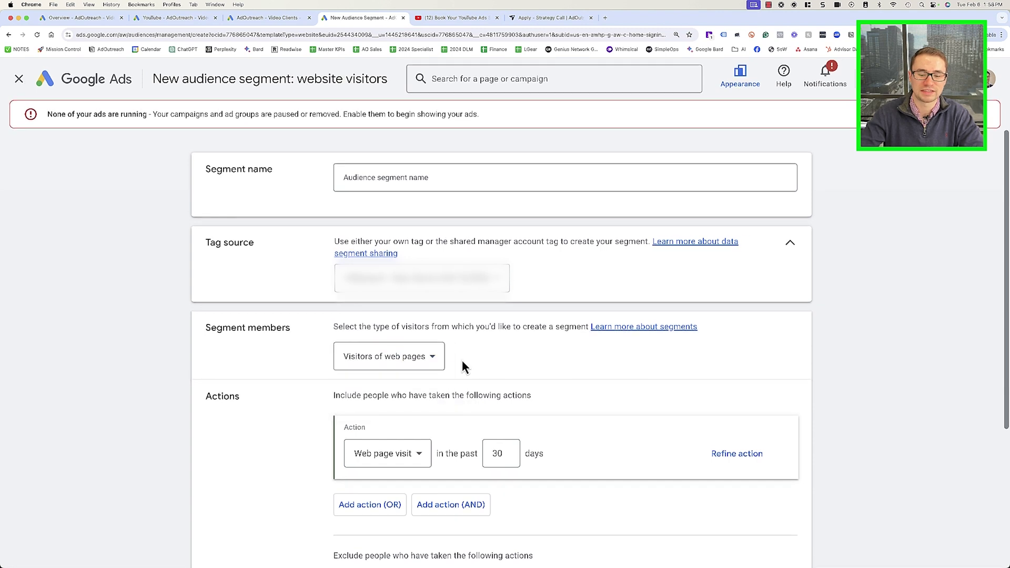
scroll(412, 415, "down", 2)
left_click(732, 365)
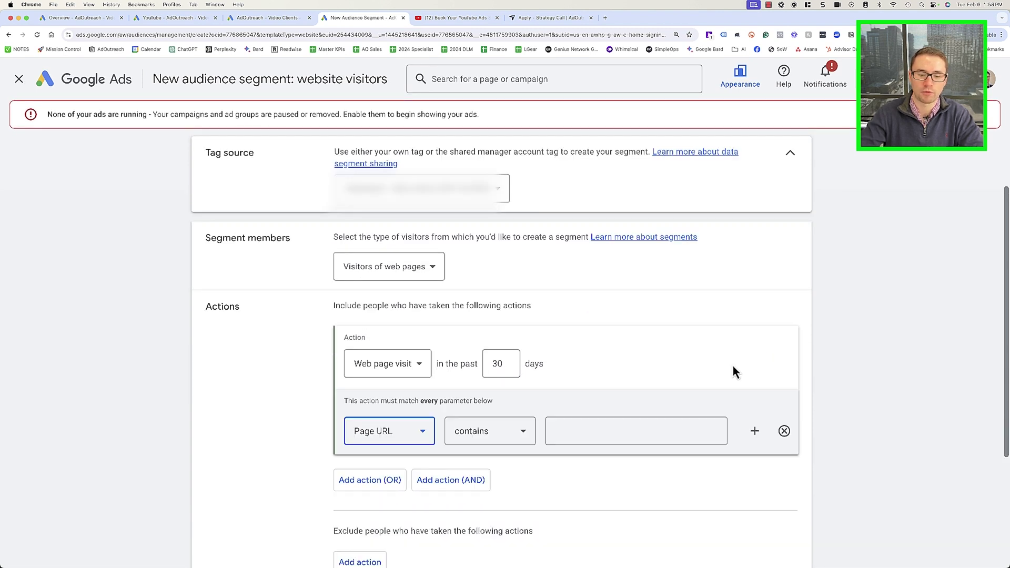
Name the new segment "Opted into our Free Training 90 Days"
left_click(406, 153)
type("Opted into o")
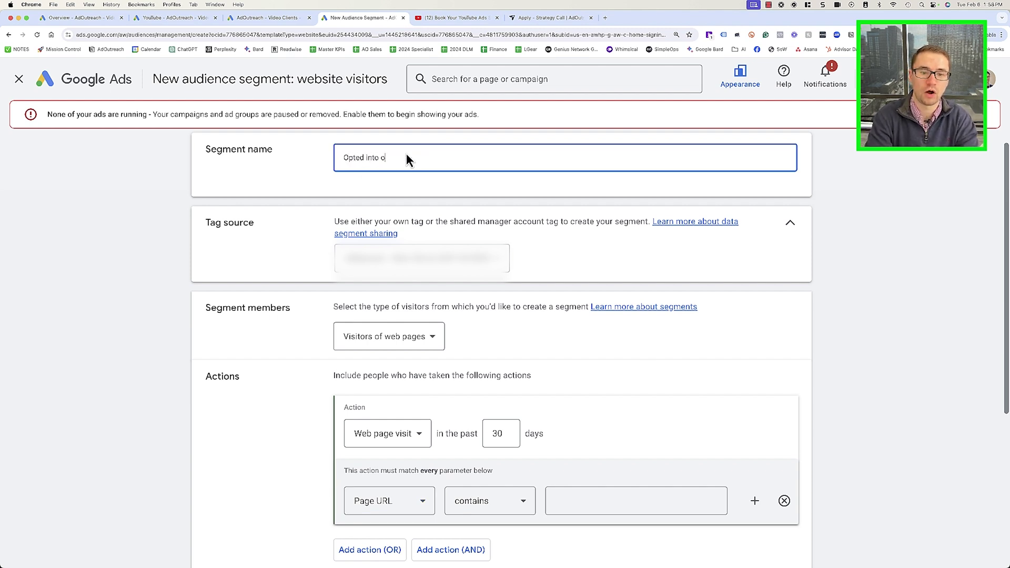
type("ur Free Training")
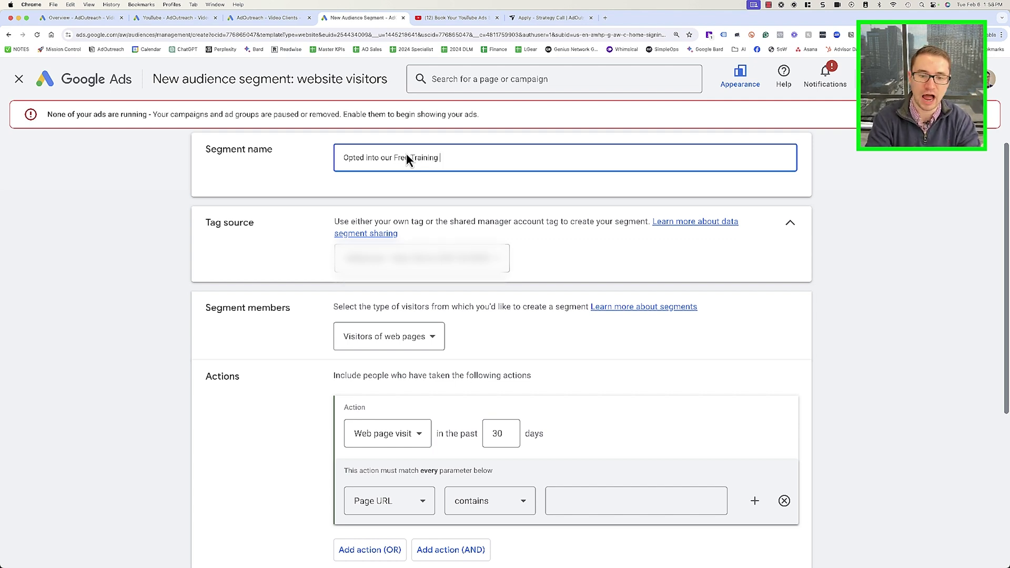
type(" 90 Days")
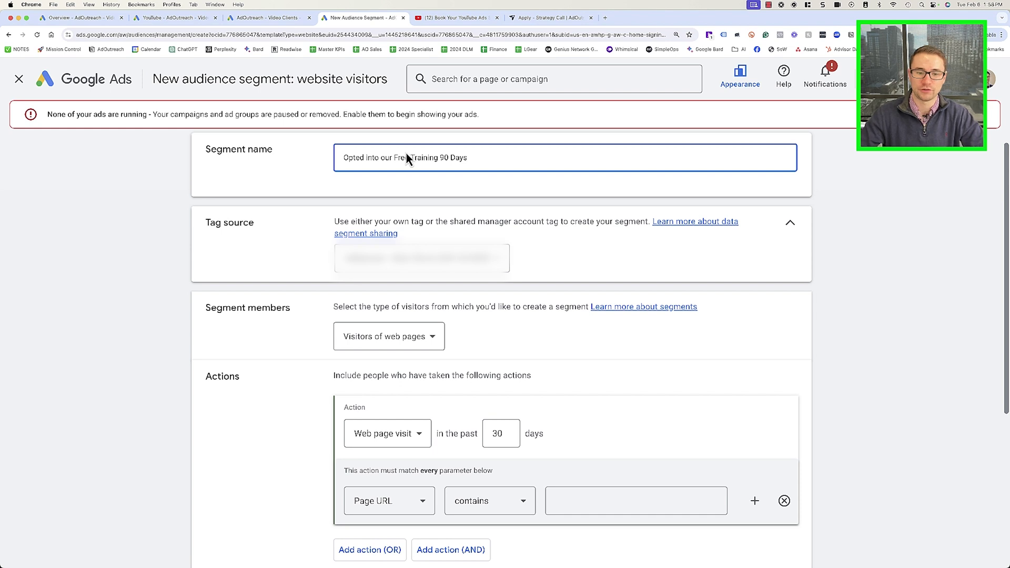
Set the new segment's web page visit action to the past 90 days
scroll(473, 263, "down", 3)
double_click(503, 308)
type("90")
left_click(783, 376)
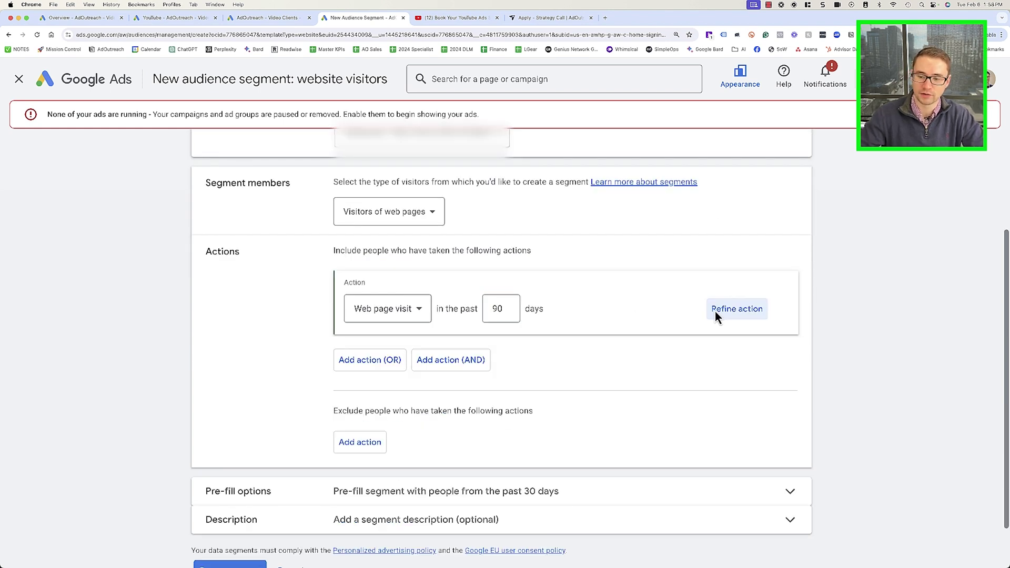
left_click(734, 311)
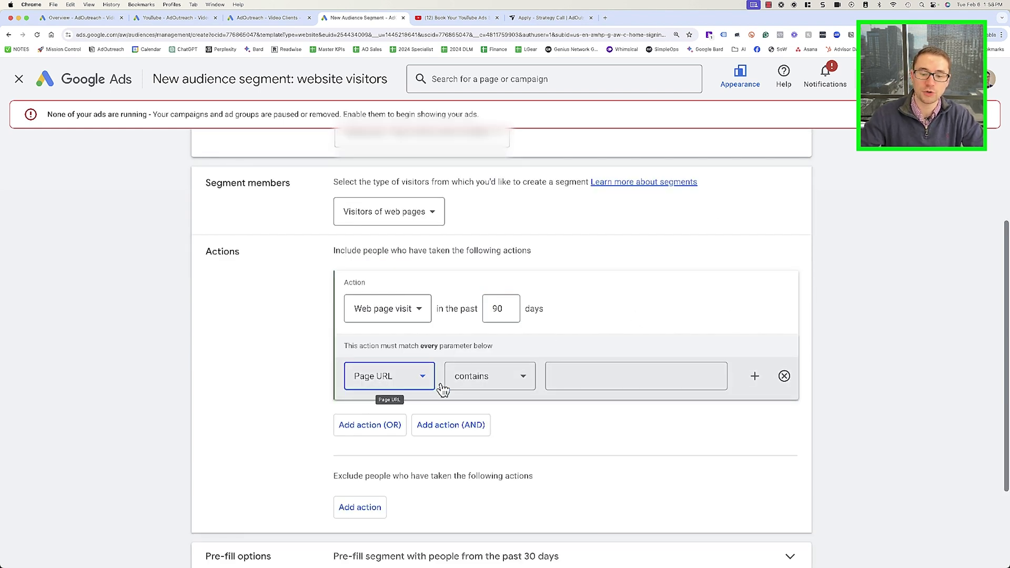
left_click(585, 374)
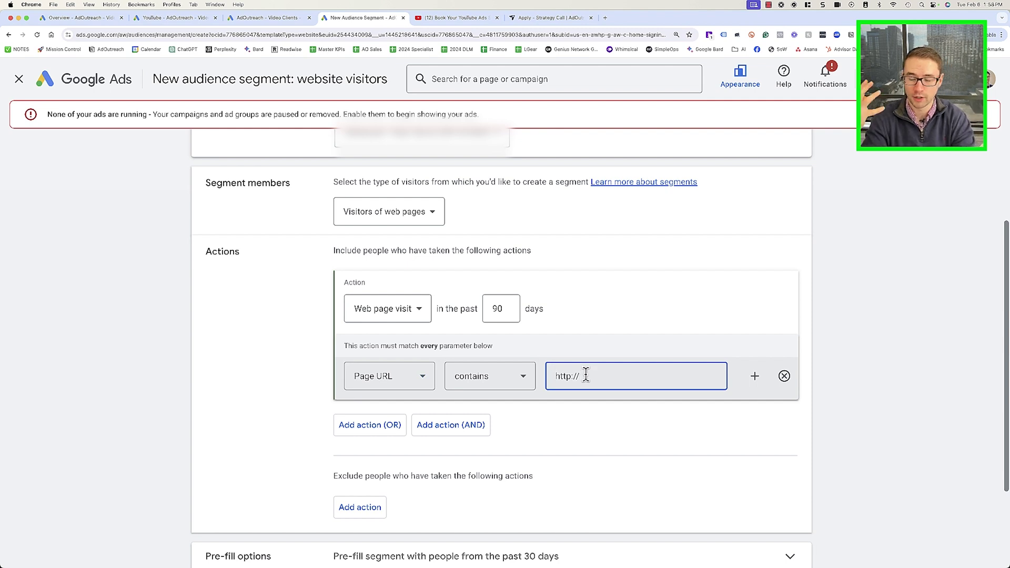
type("http://")
type("adoutreach.com/thank-you")
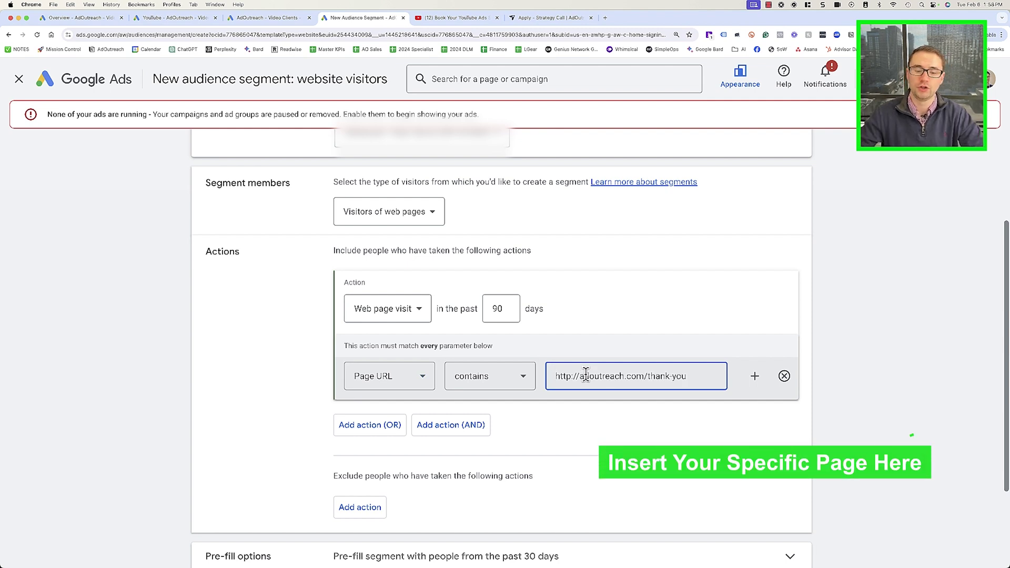
left_click(689, 391)
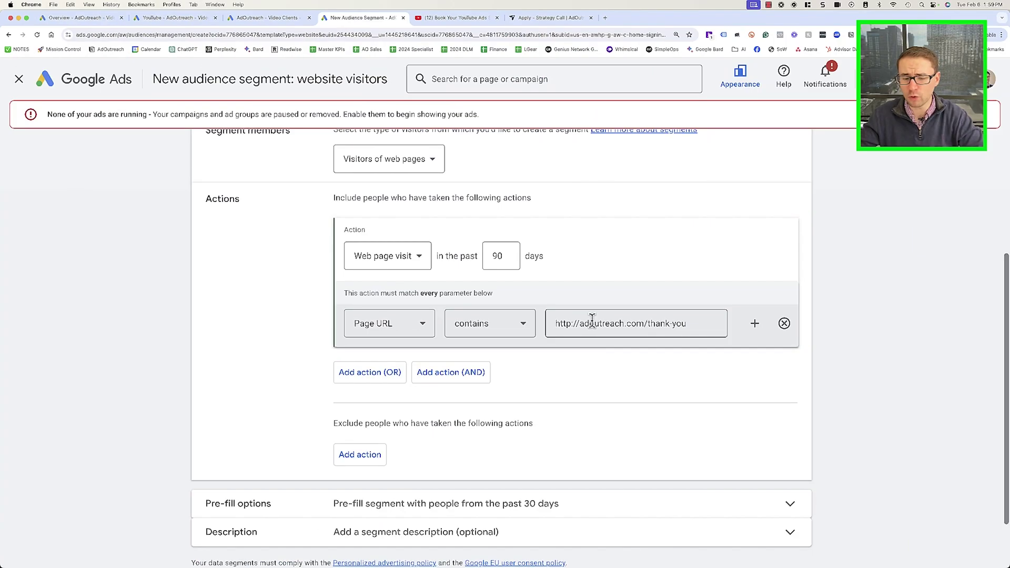
Try adding an alternative (OR) web page visit action, remove it again, and create the segment
left_click(375, 374)
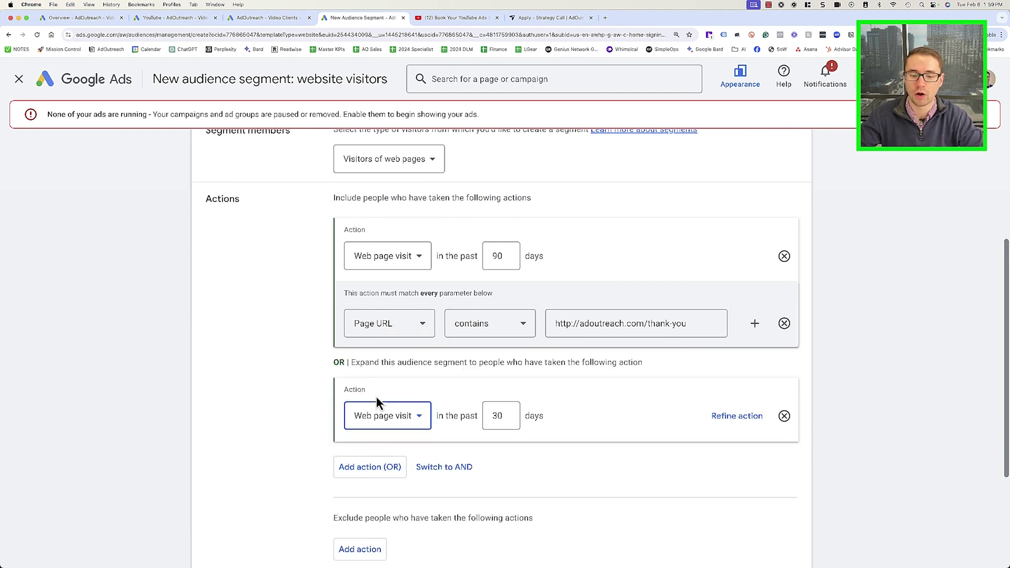
left_click(784, 416)
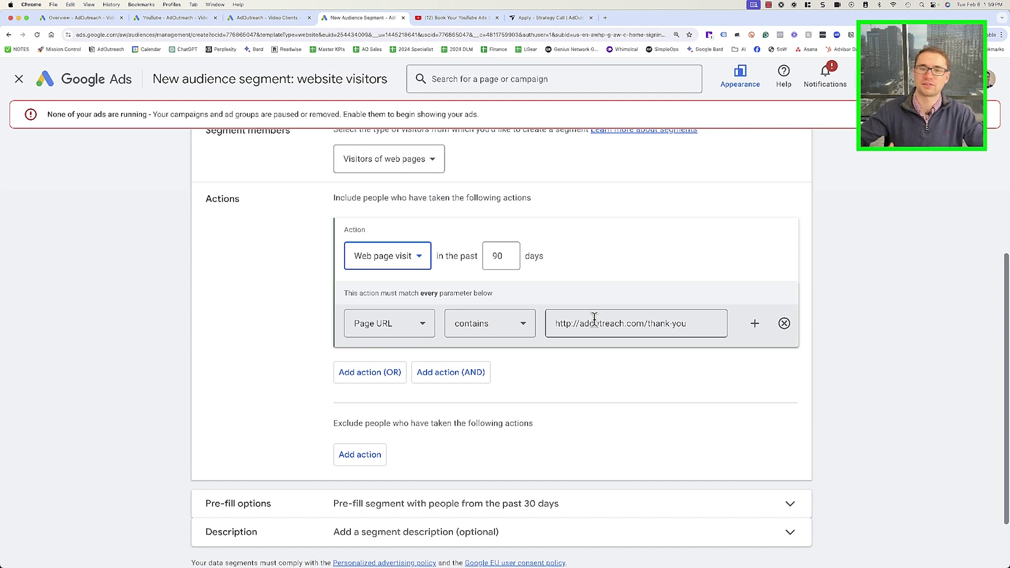
scroll(590, 322, "down", 2)
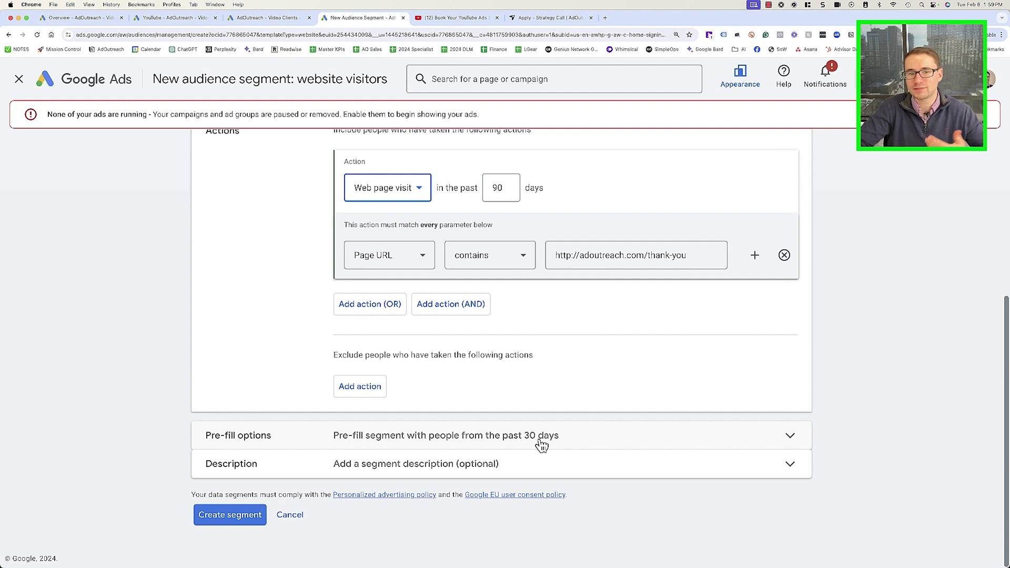
left_click(247, 518)
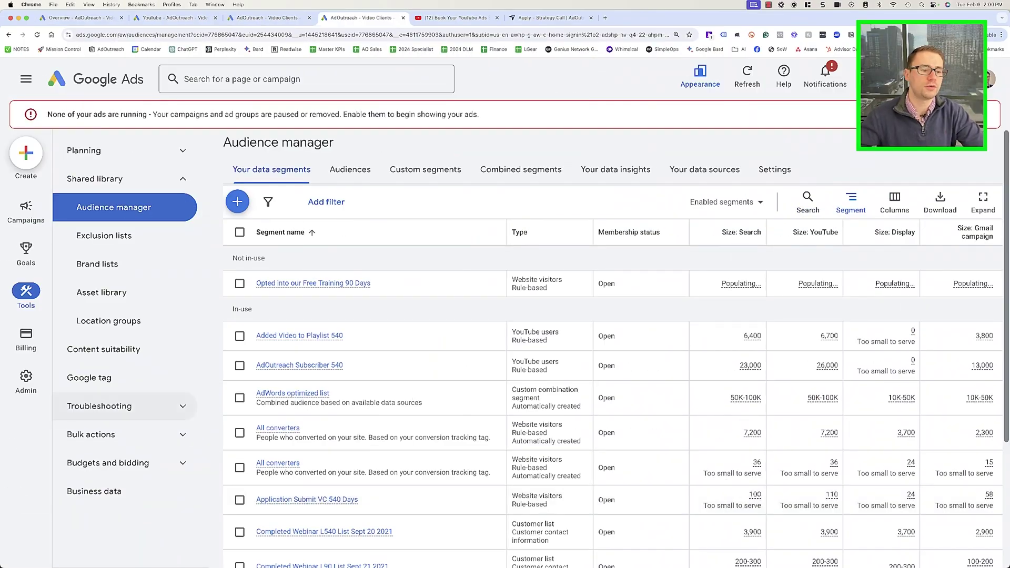
Open the summary of the account's conversion goals
mouse_move(25, 253)
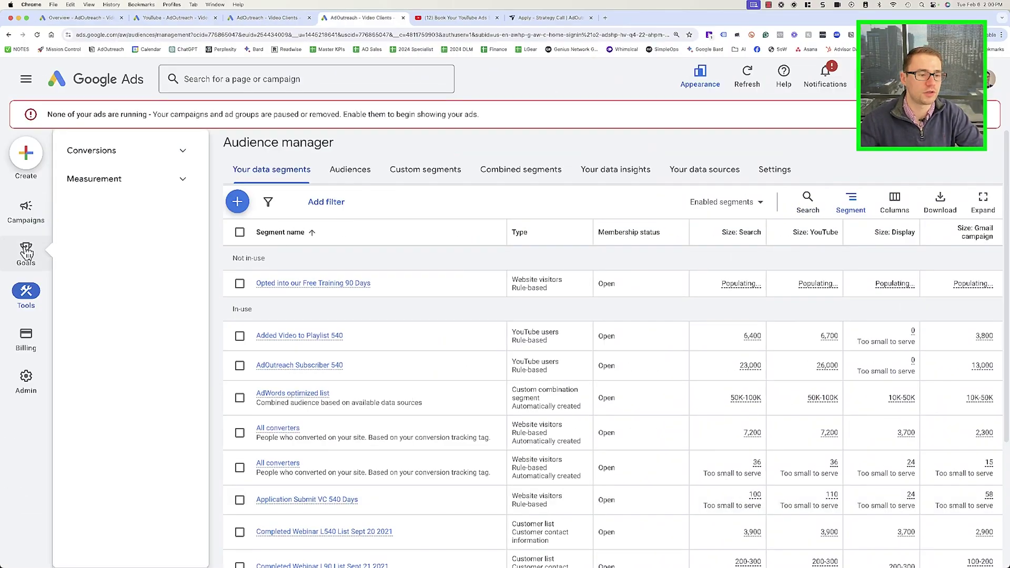
left_click(107, 153)
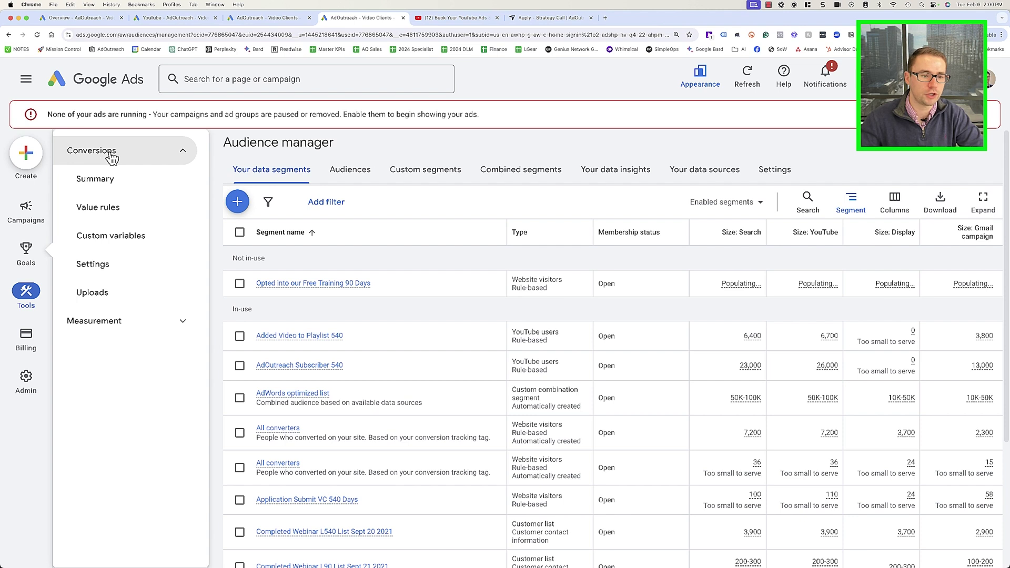
left_click(108, 183)
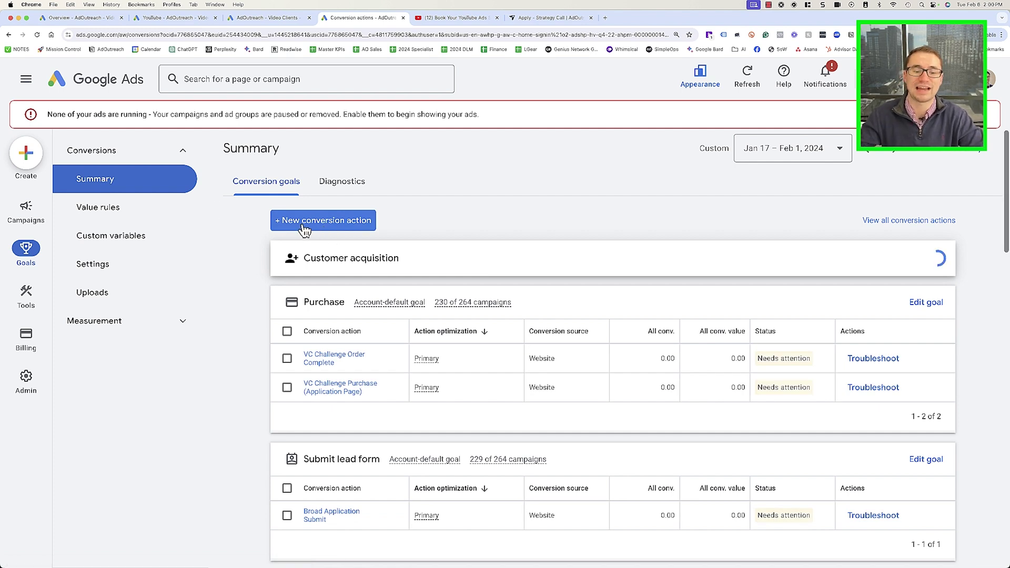
Start a new website conversion action and scan the adoutreach.com domain
left_click(303, 226)
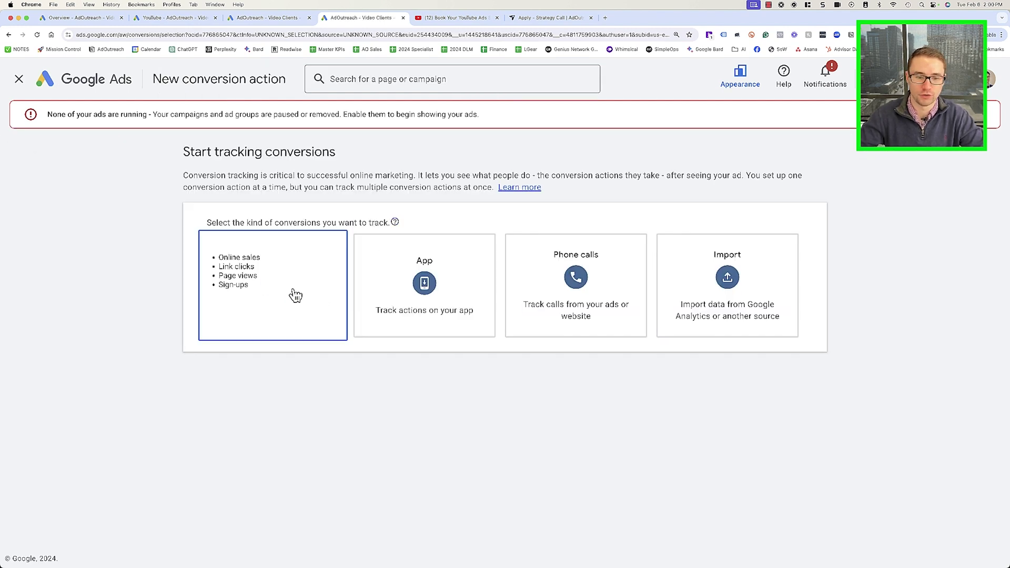
left_click(295, 296)
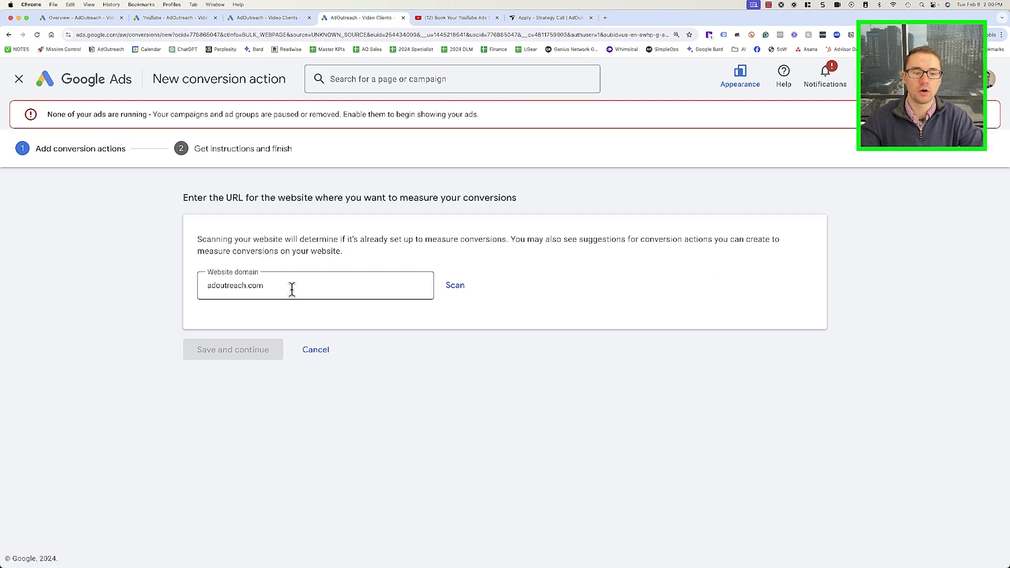
left_click(455, 286)
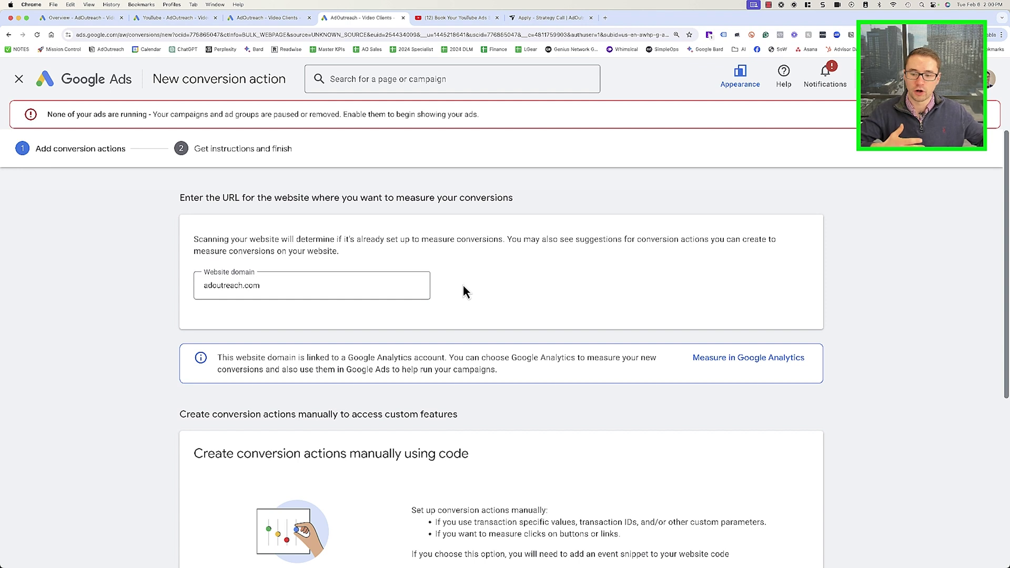
scroll(463, 286, "down", 5)
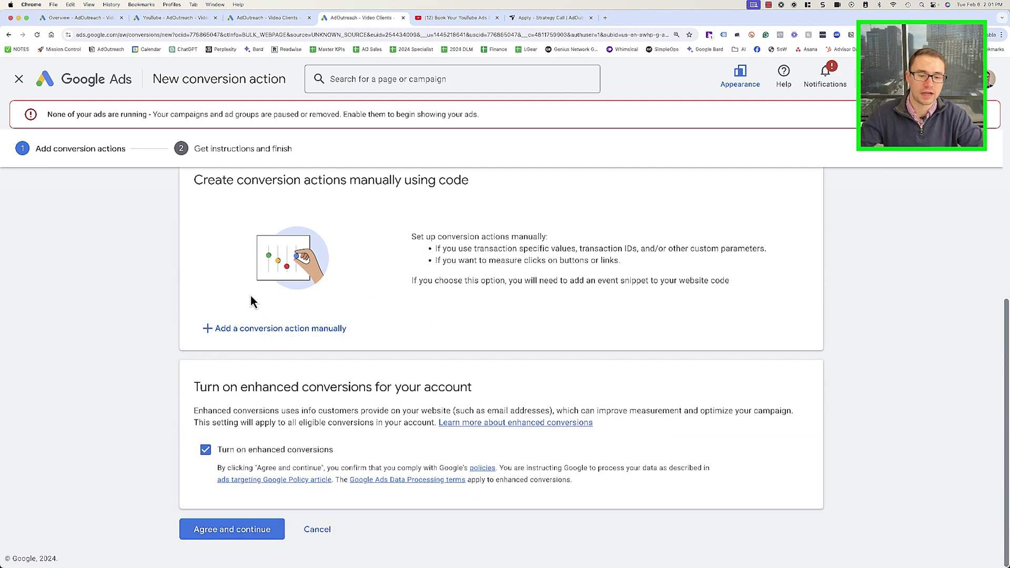
Add a conversion action manually with the Purchase goal category and the conversion name "Purchase"
left_click(255, 328)
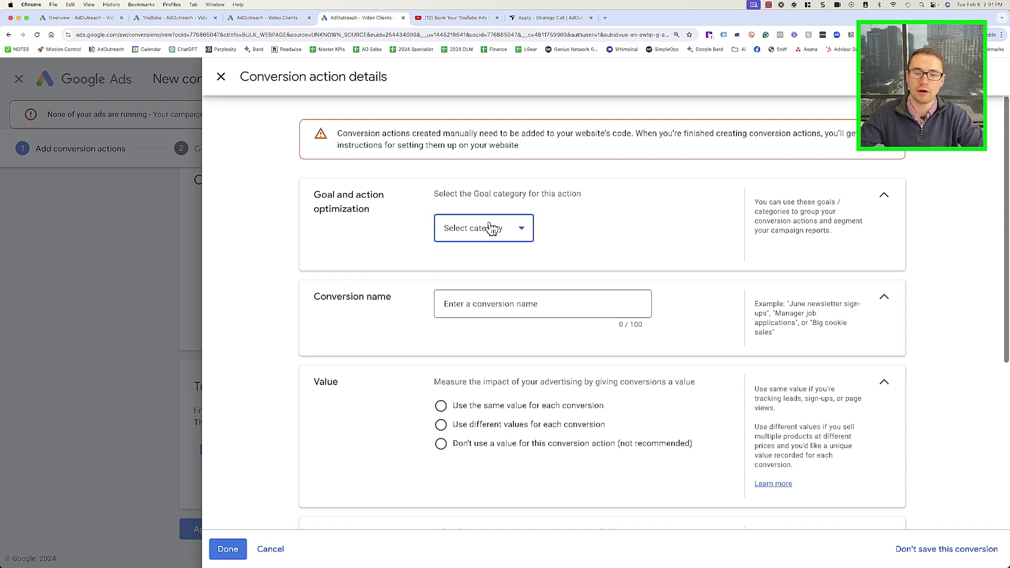
left_click(488, 224)
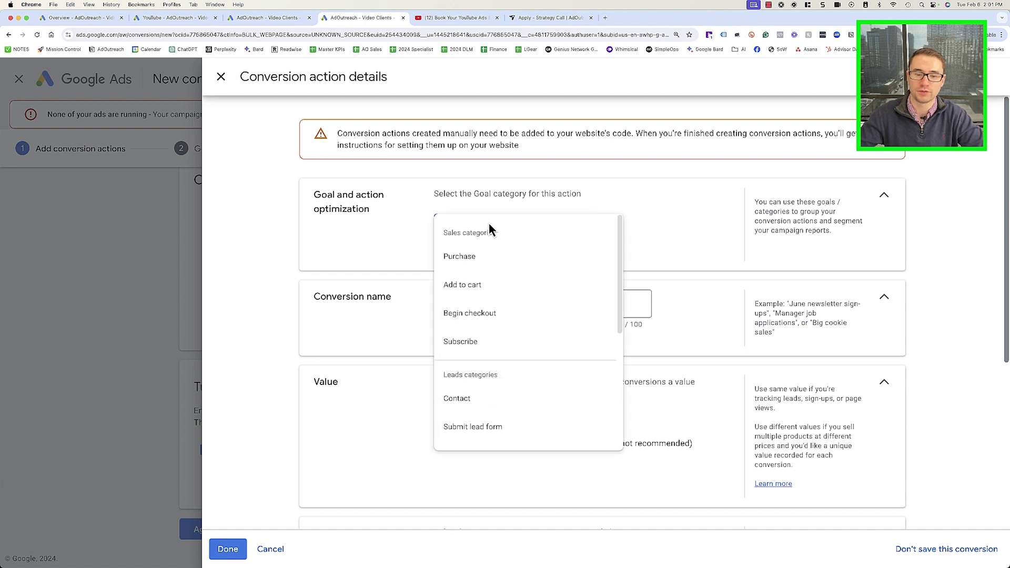
left_click(463, 258)
left_click(461, 345)
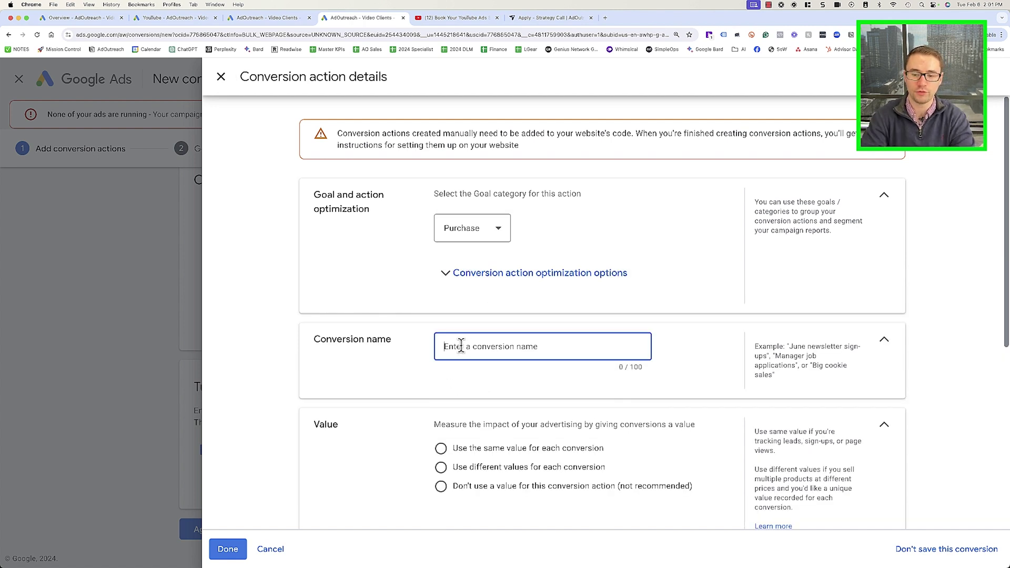
type("Purchase")
Set the conversion action to use no value and to count one conversion per click or interaction
scroll(395, 383, "down", 3)
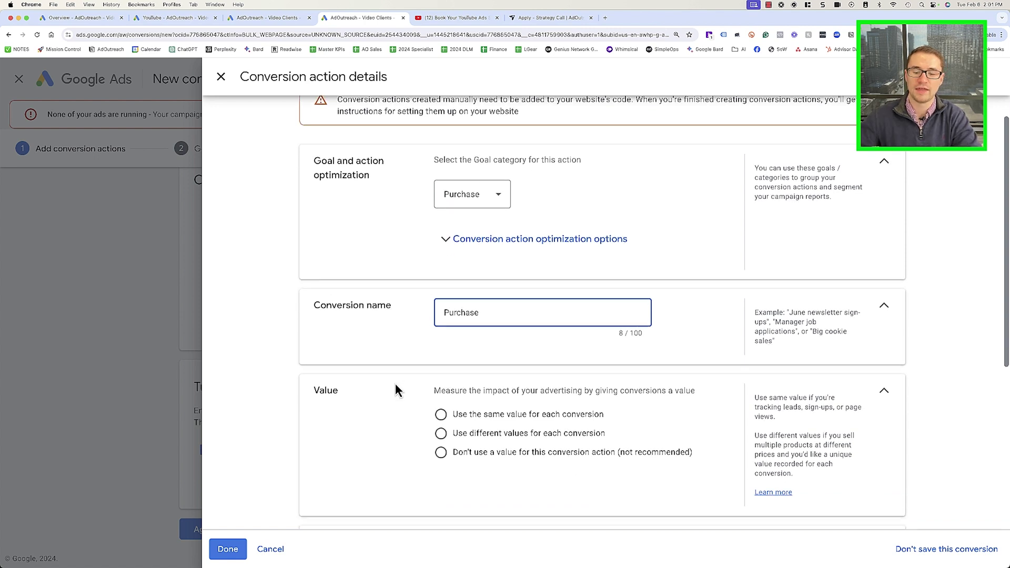
left_click(441, 412)
scroll(368, 413, "down", 6)
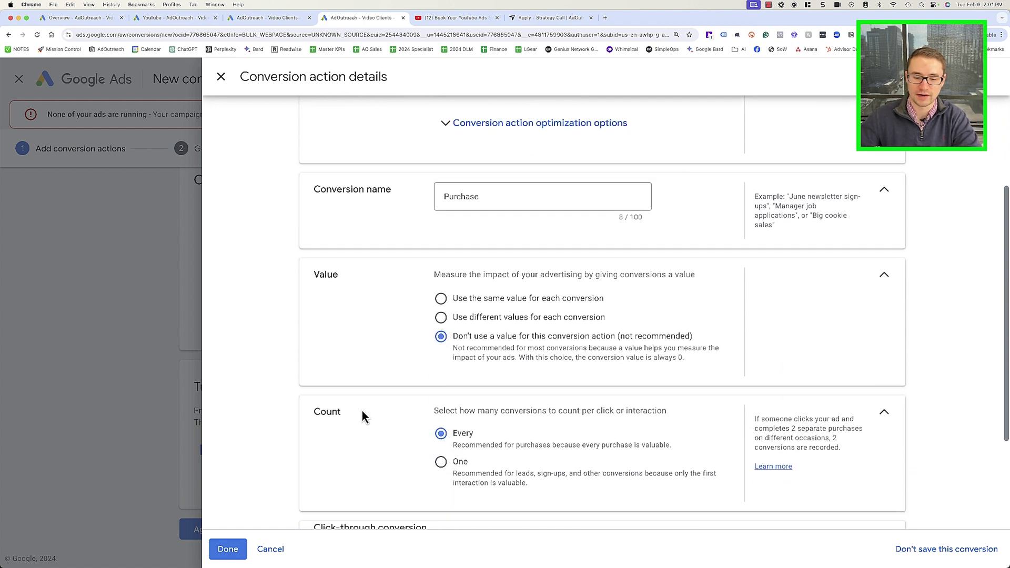
left_click(441, 385)
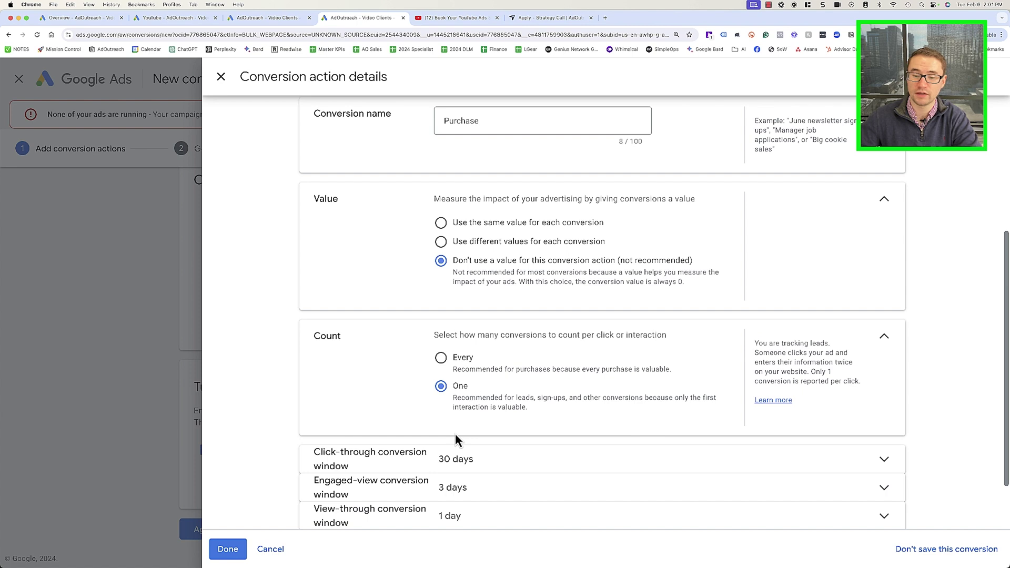
Review the conversion action's settings, including its conversion windows and attribution, and close the details without saving
scroll(455, 437, "down", 3)
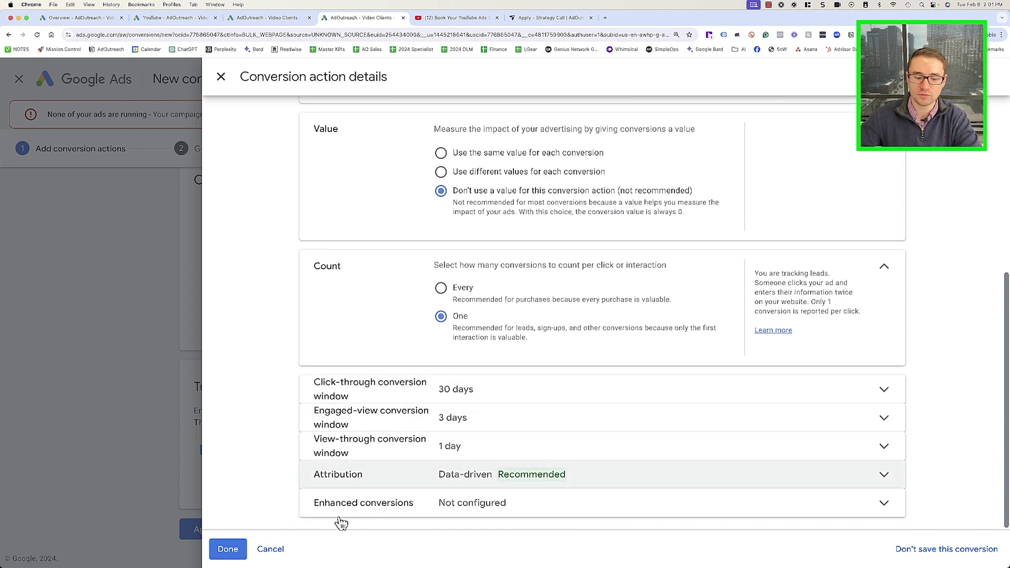
scroll(392, 489, "up", 10)
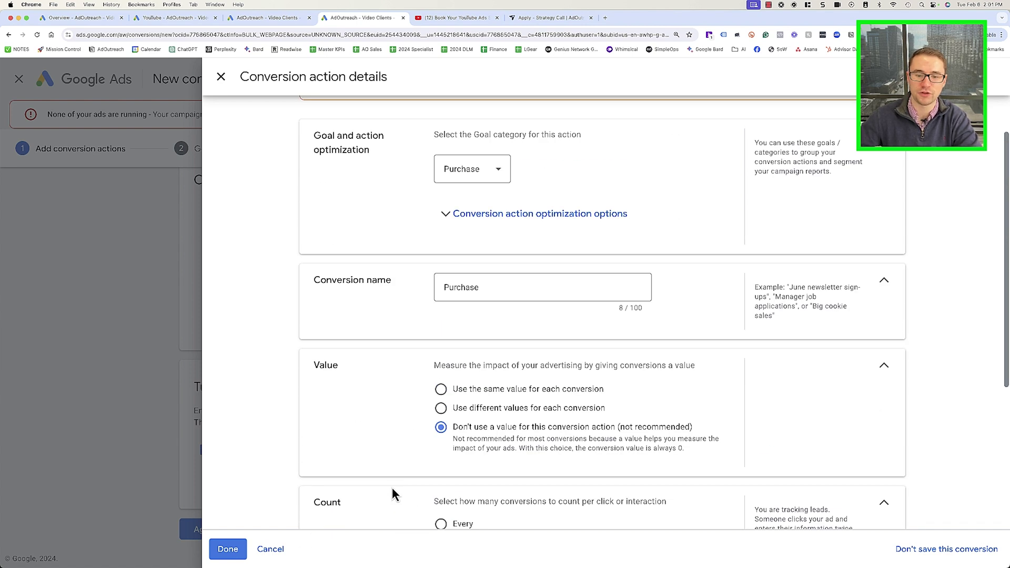
scroll(392, 494, "up", 3)
scroll(536, 444, "down", 10)
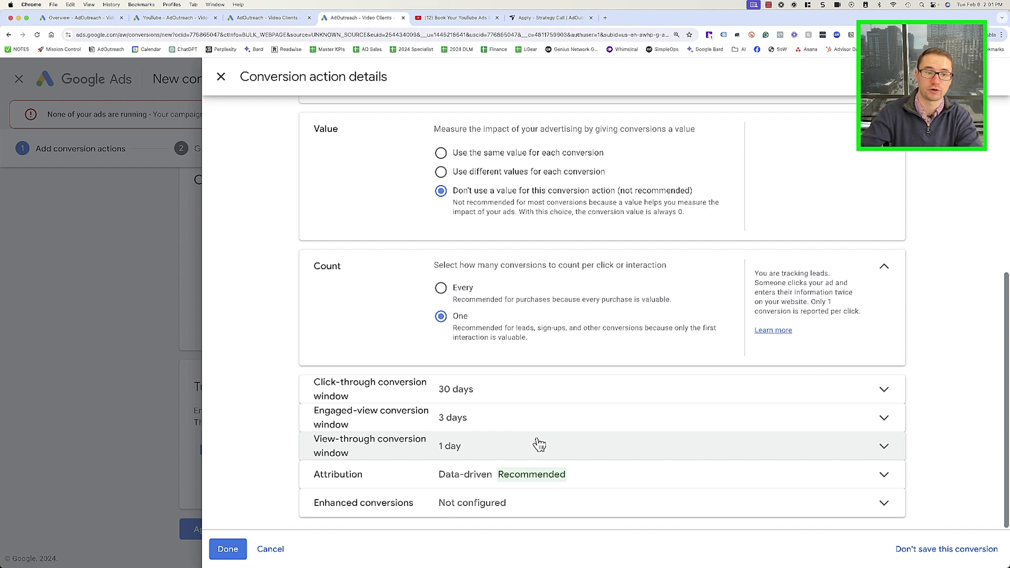
left_click(221, 76)
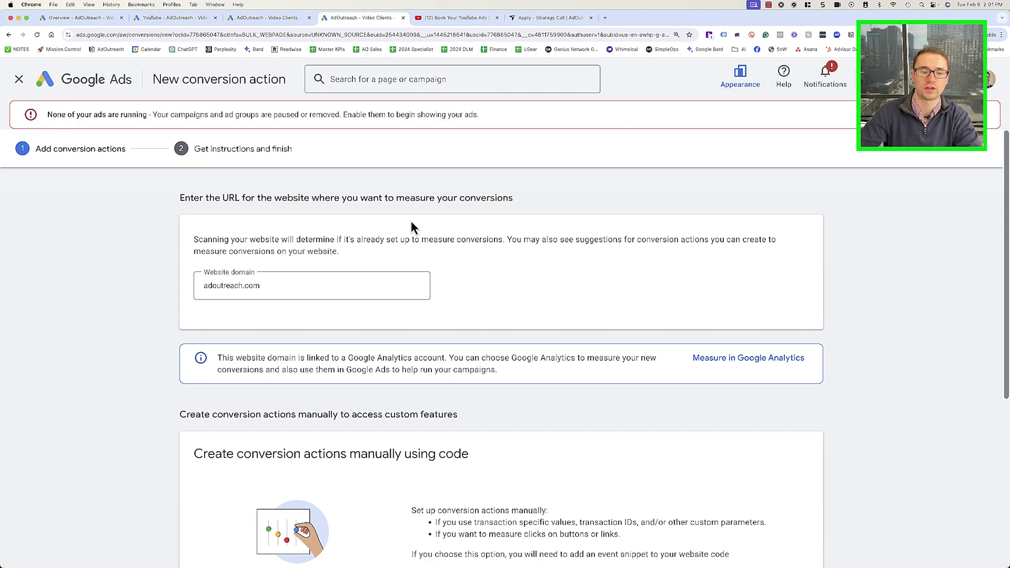
scroll(411, 221, "down", 5)
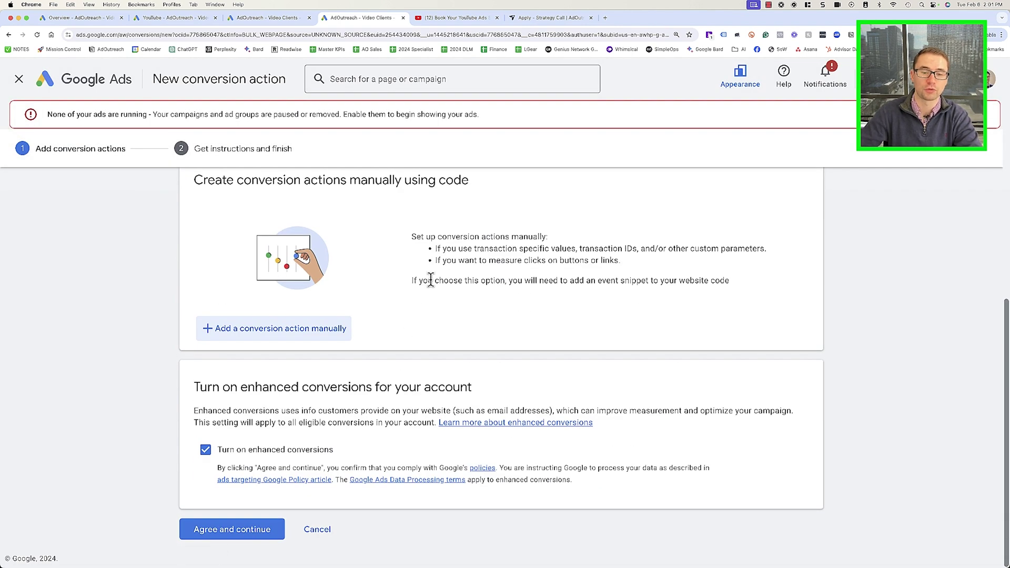
scroll(429, 290, "up", 5)
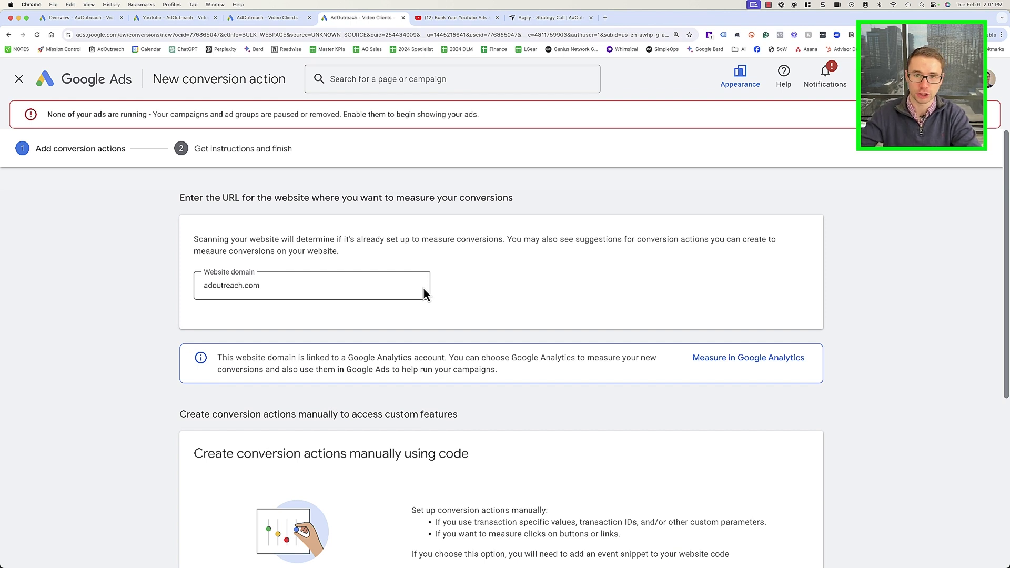
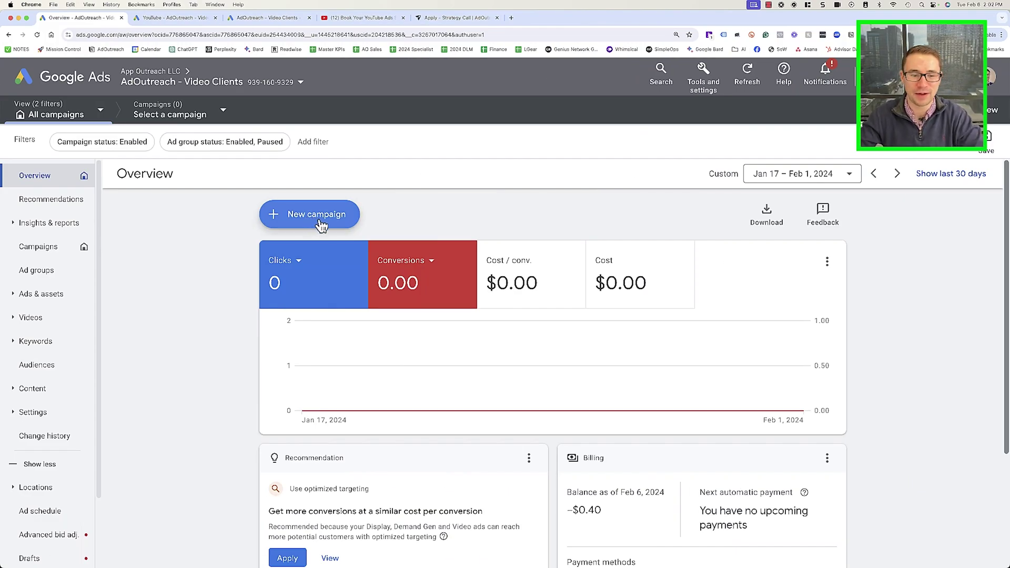
Start a new campaign with the Leads objective, keep the listed conversion goals, and choose the Video type with the Drive conversions subtype
left_click(315, 224)
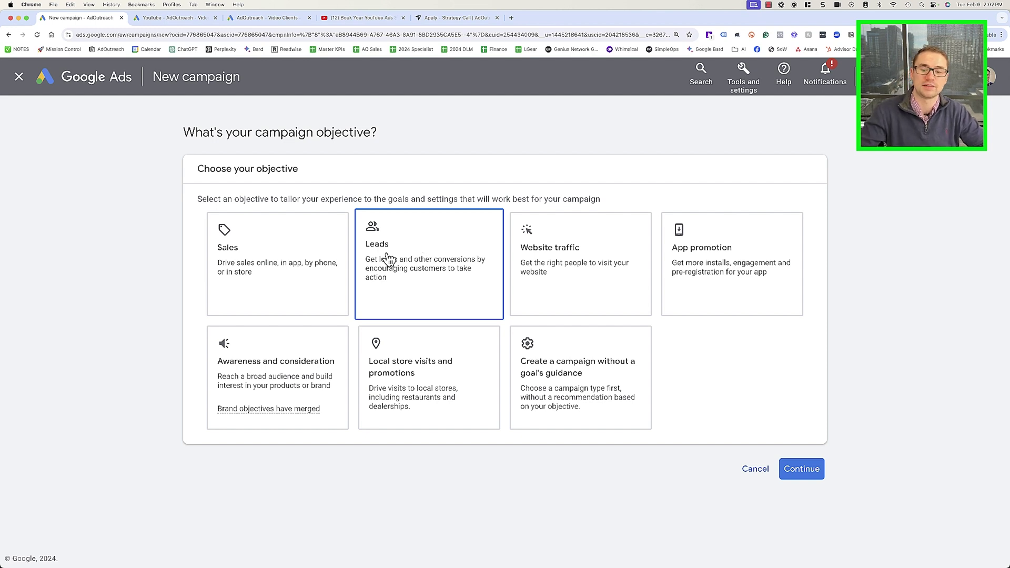
left_click(402, 267)
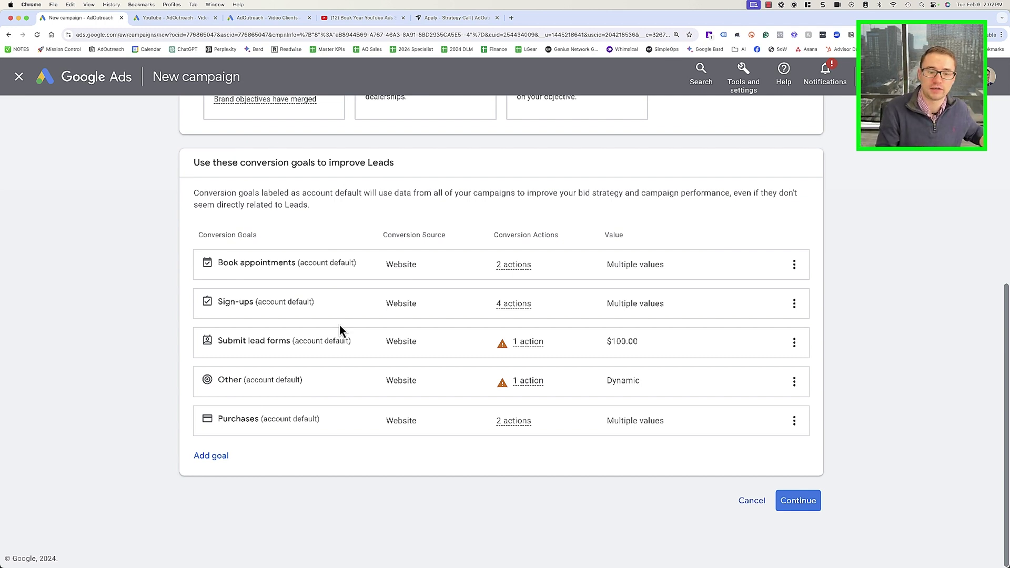
left_click(799, 506)
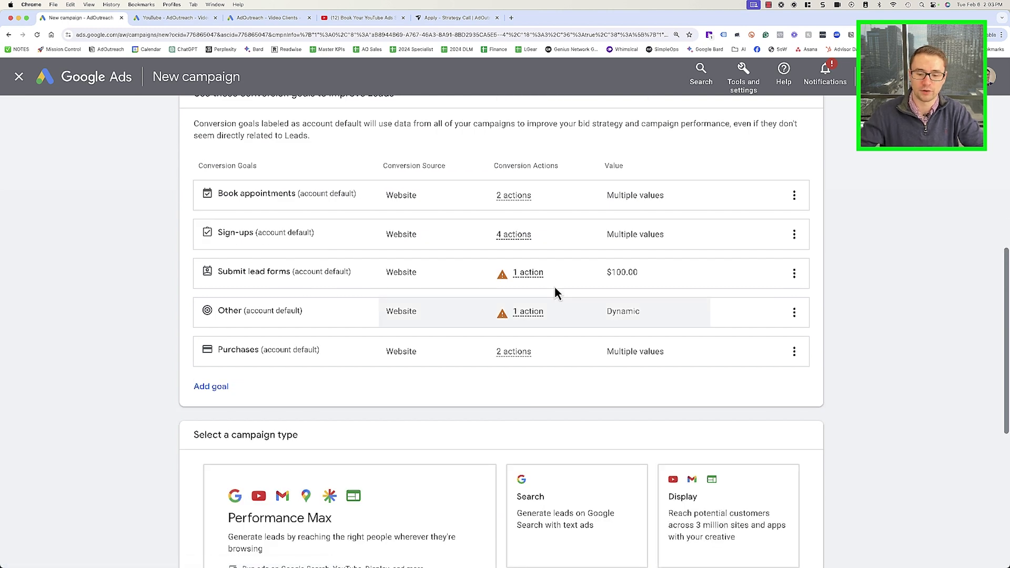
scroll(553, 286, "down", 5)
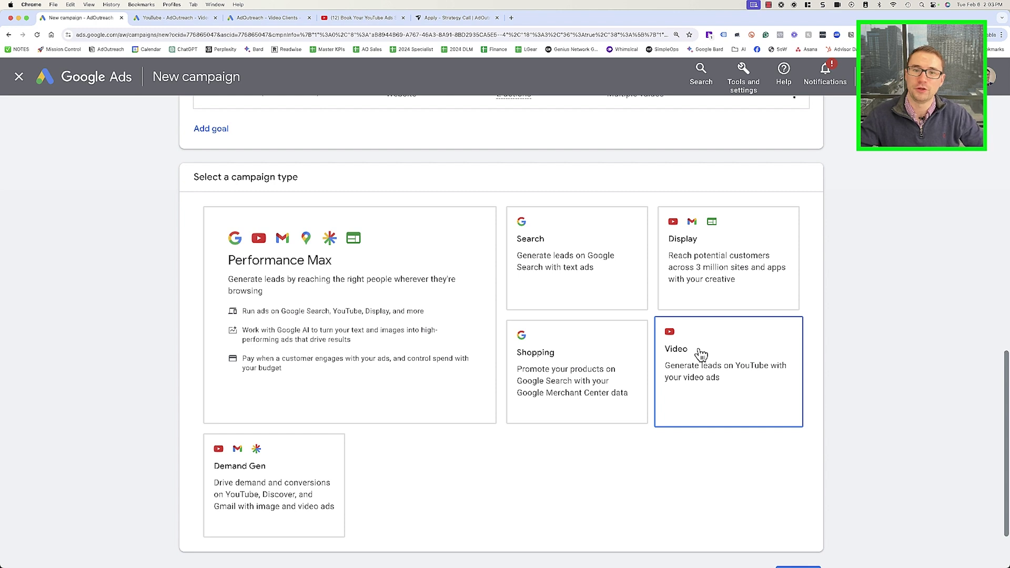
left_click(750, 354)
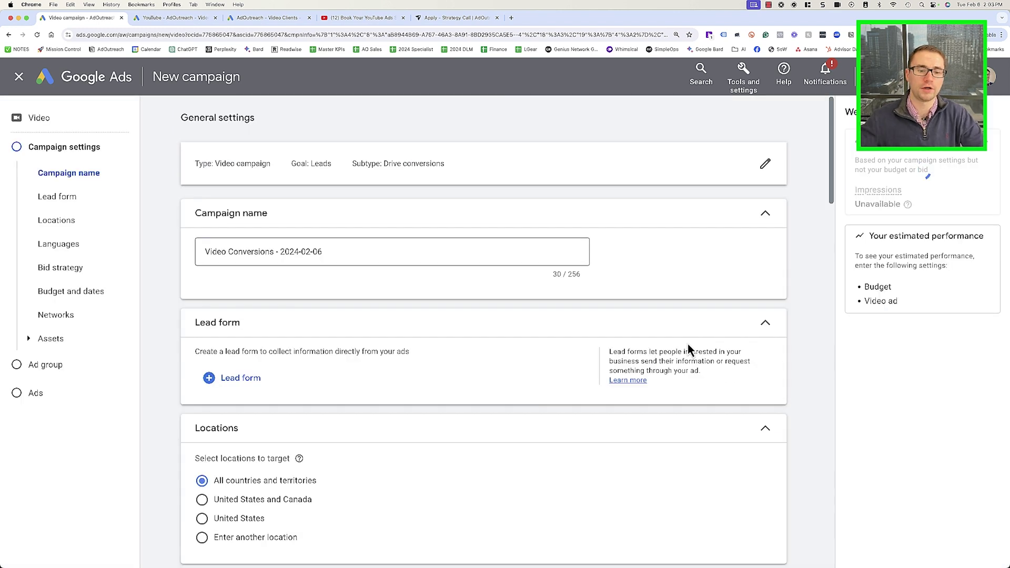
Rename the campaign "2024-02-06 Retargeting - YouTube - Web Visitors & Optins - Book a Call"
left_click_drag(278, 251, 209, 249)
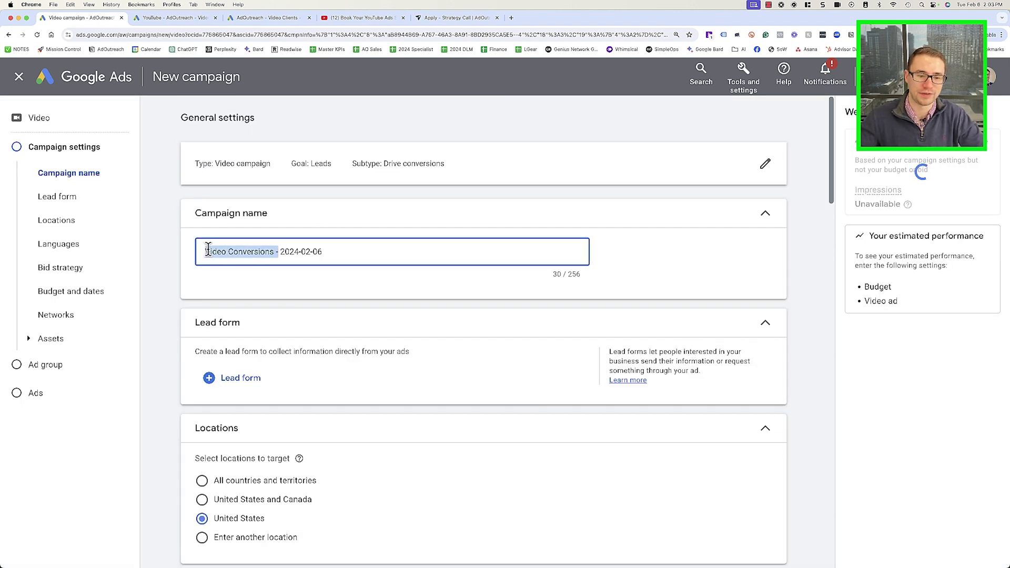
left_click_drag(278, 249, 184, 247)
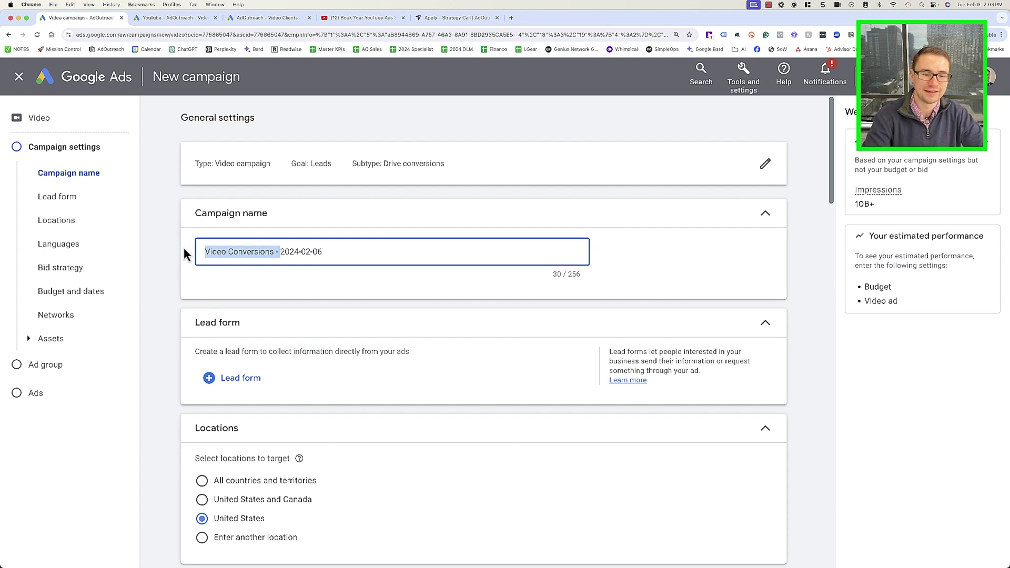
key("BackSpace")
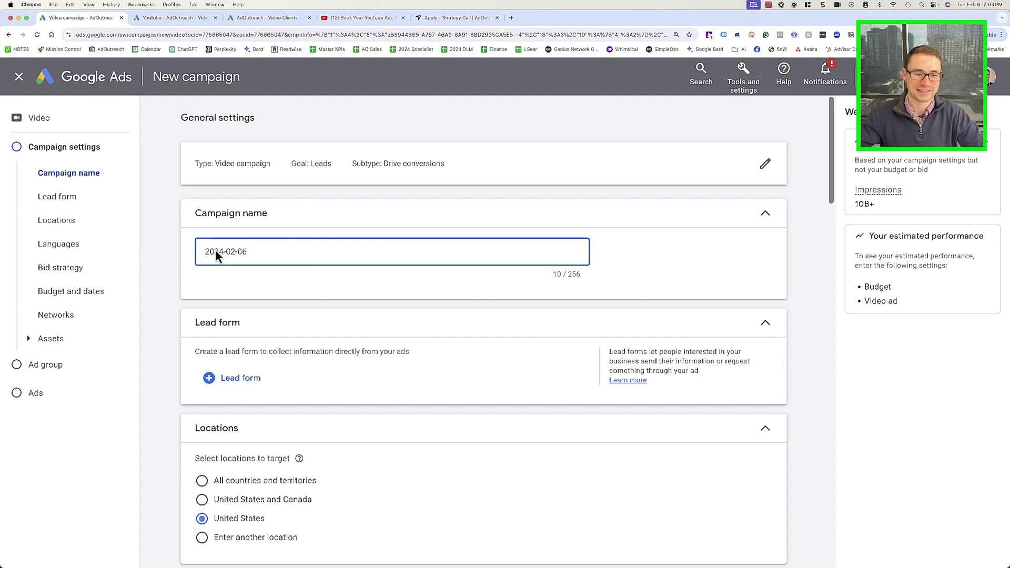
left_click(267, 249)
type("Re")
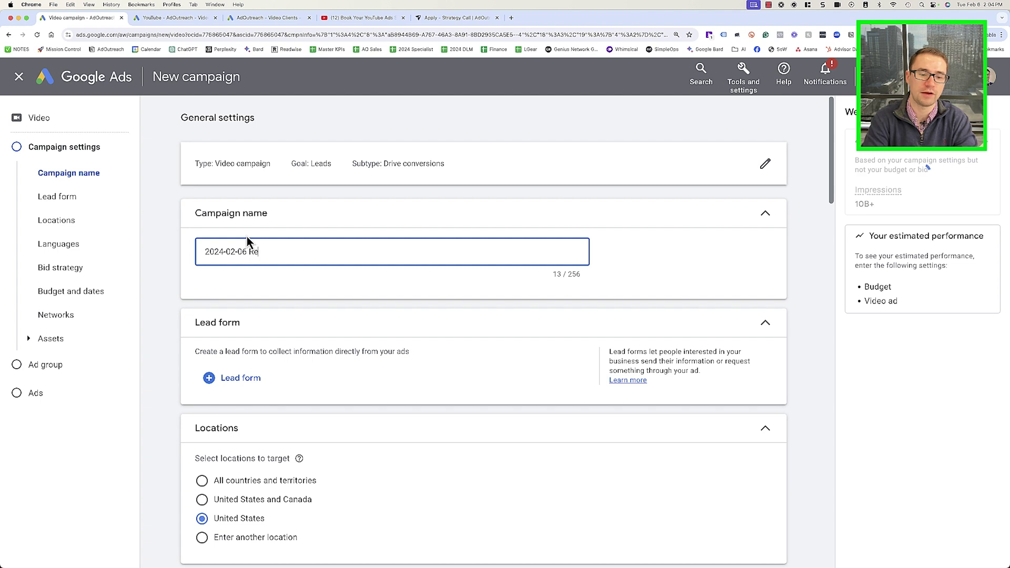
type("targeting - Yo")
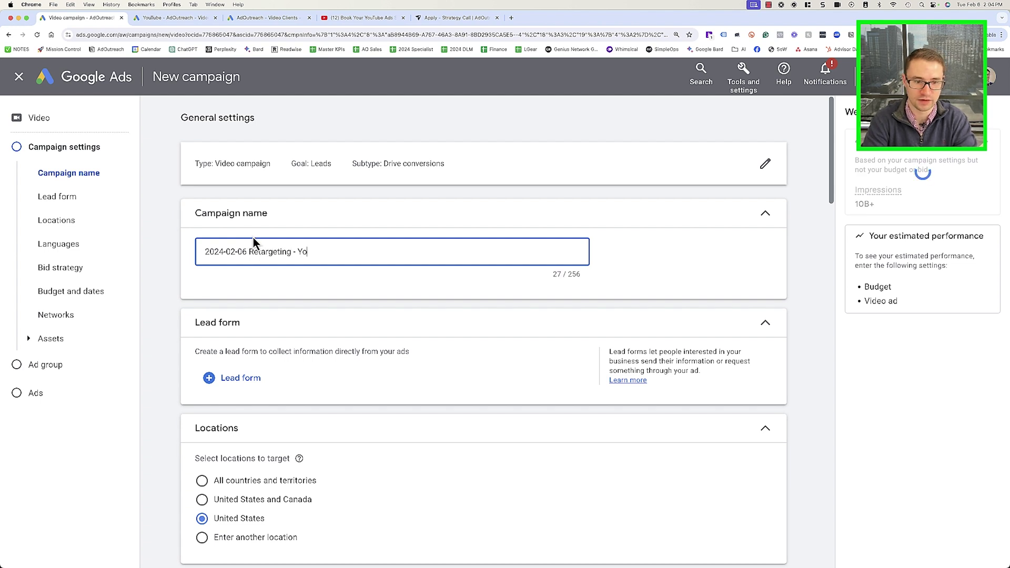
type("uTube - Web Visi")
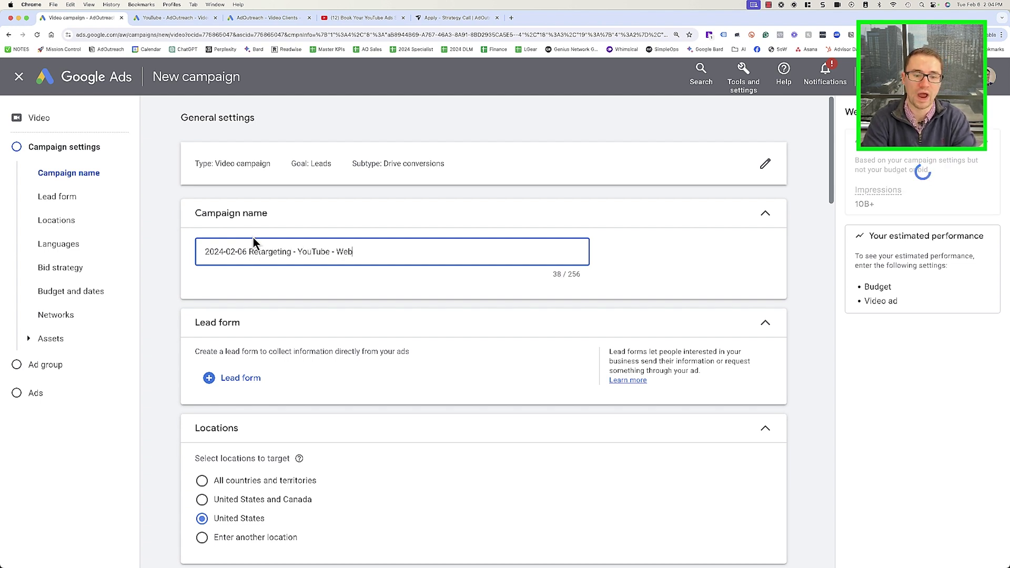
type("tors & Optins")
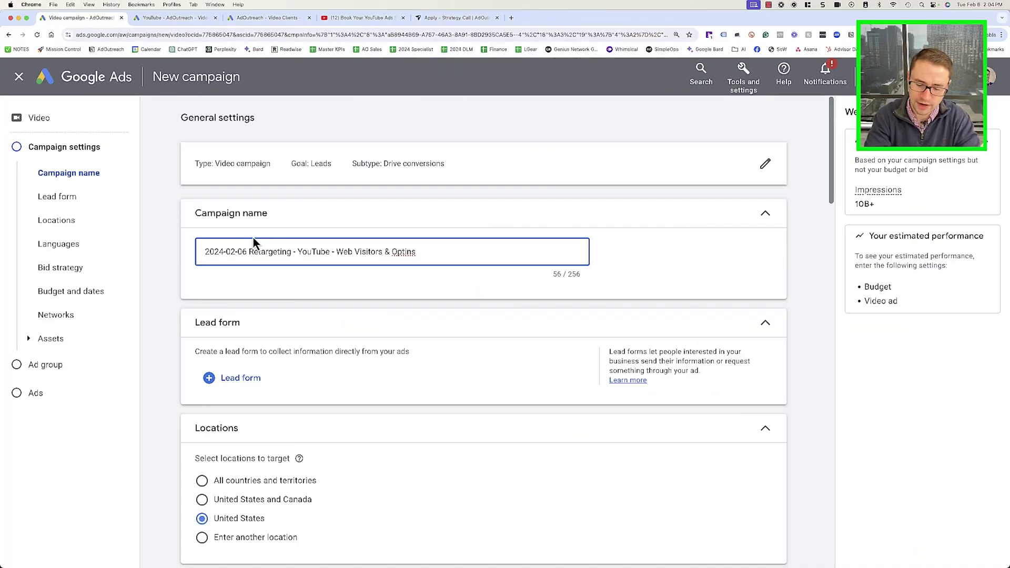
type("- ")
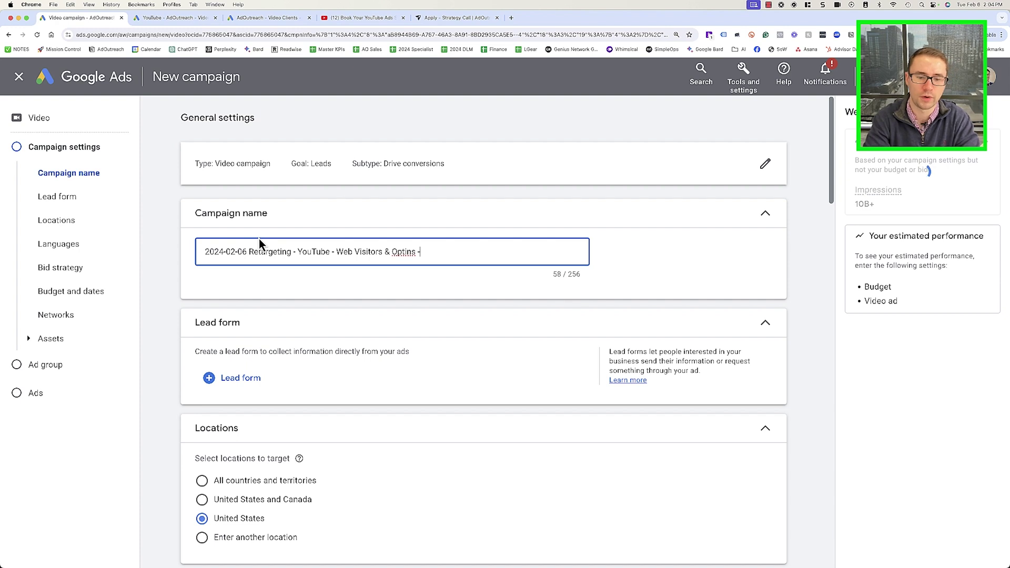
type("Book")
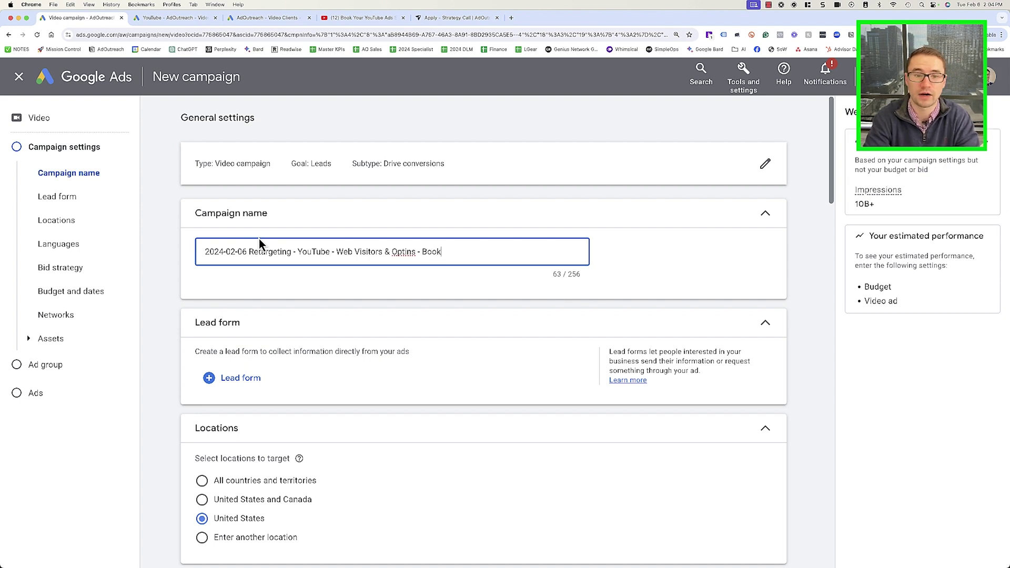
type(" a Call")
Set the campaign's bid strategy to Target CPA with a target of $100 and set the daily budget to $100
scroll(190, 213, "down", 4)
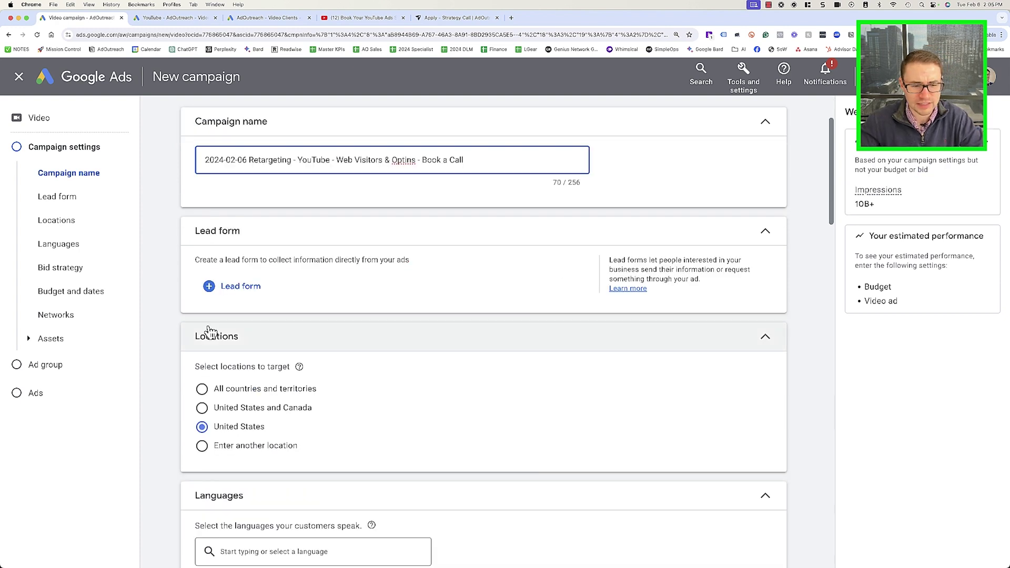
scroll(209, 323, "down", 2)
scroll(208, 324, "down", 2)
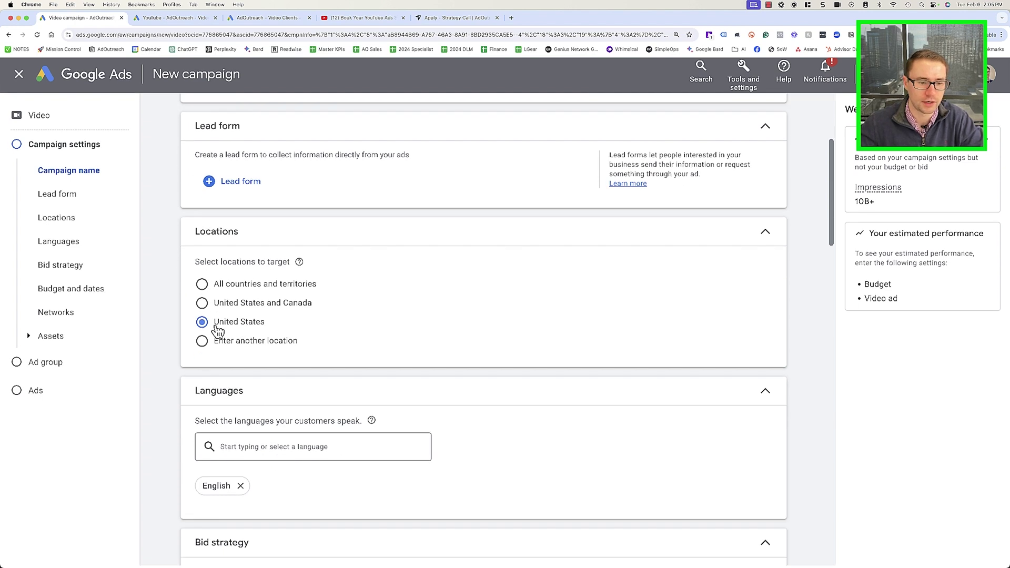
scroll(257, 263, "down", 10)
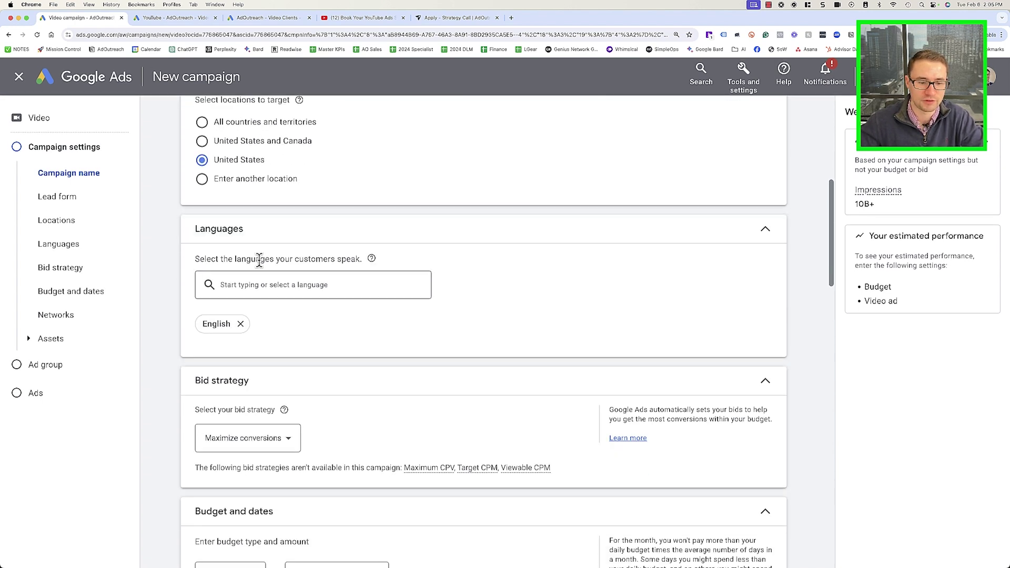
scroll(277, 311, "down", 4)
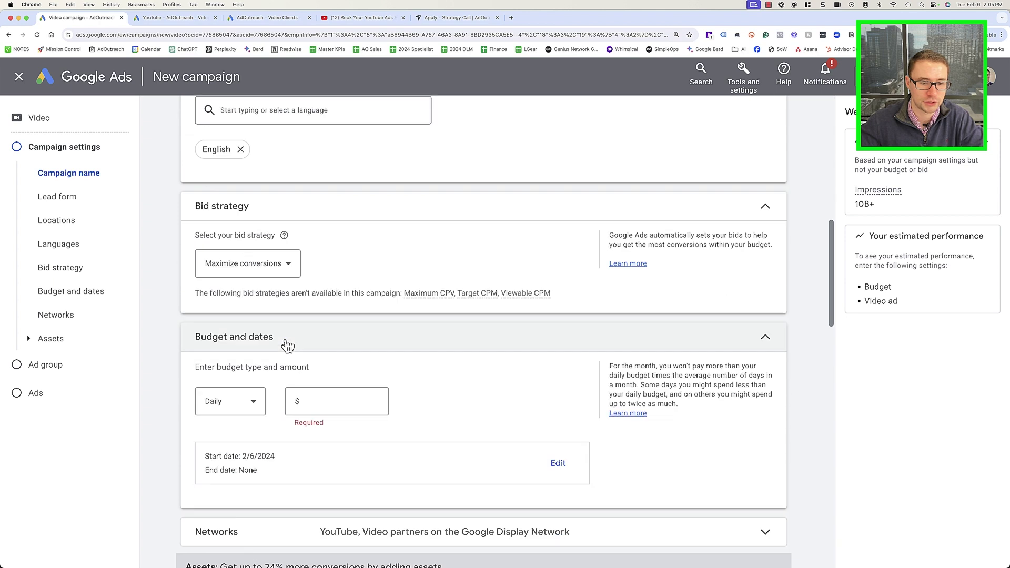
left_click(237, 264)
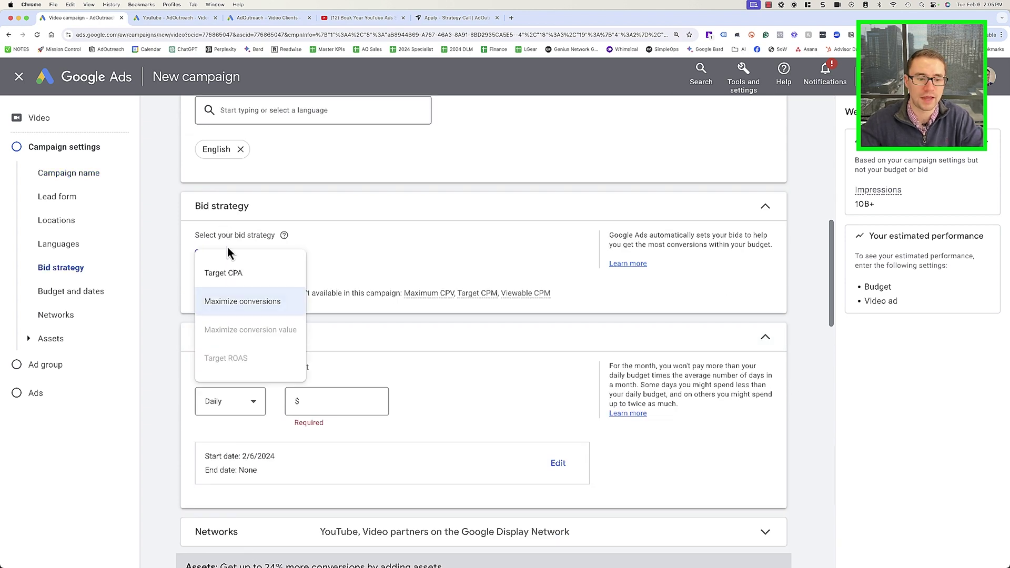
left_click(243, 276)
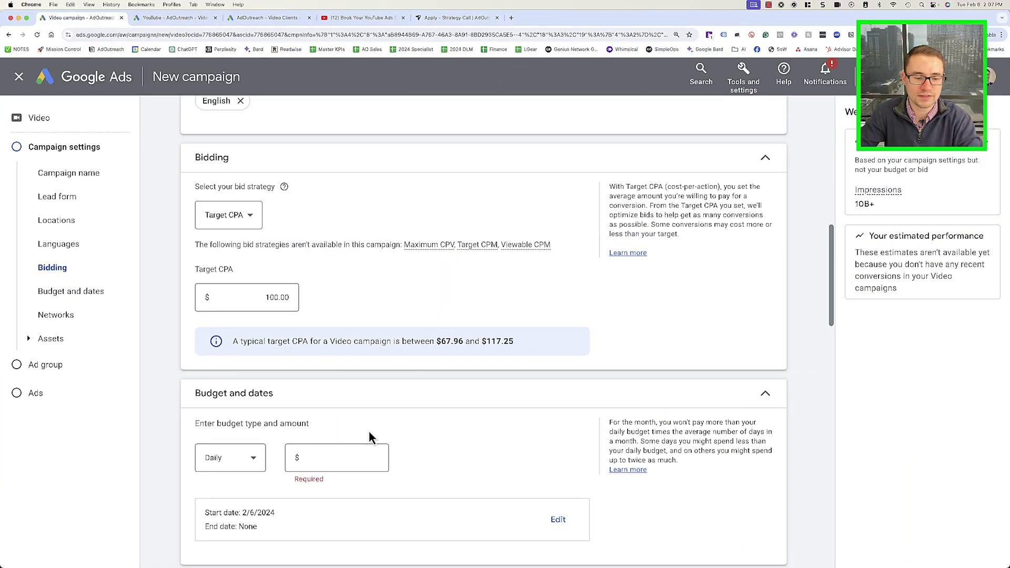
left_click(351, 458)
type("100")
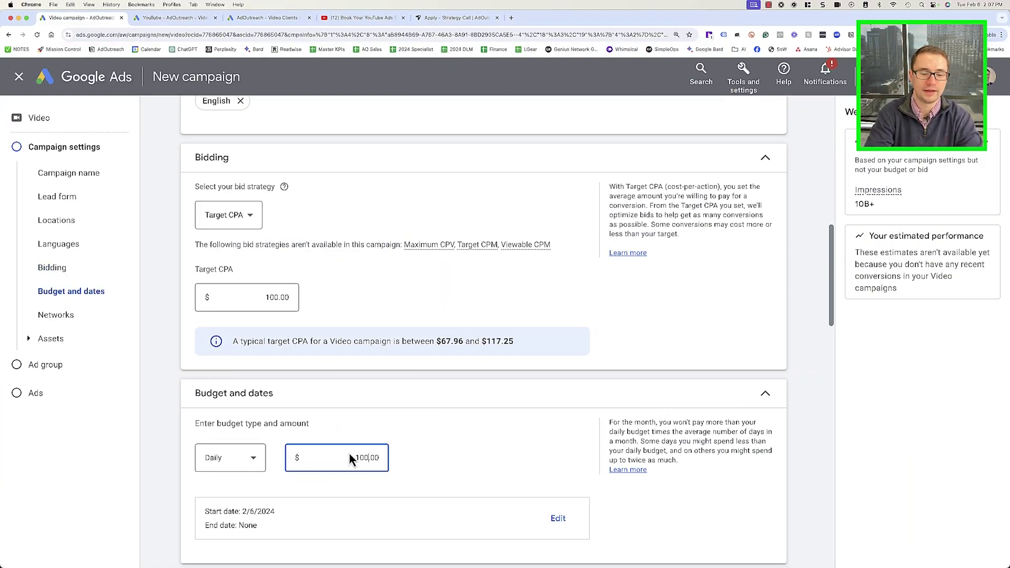
Review the campaign's network settings for YouTube, Google TV and Google partners, and collapse the section without changes
scroll(304, 365, "down", 3)
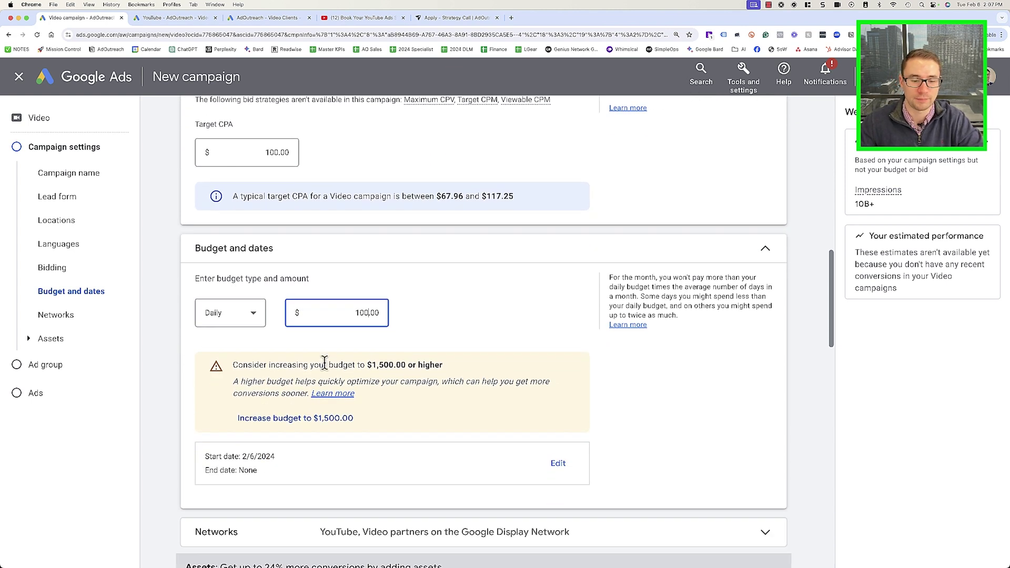
scroll(410, 347, "down", 2)
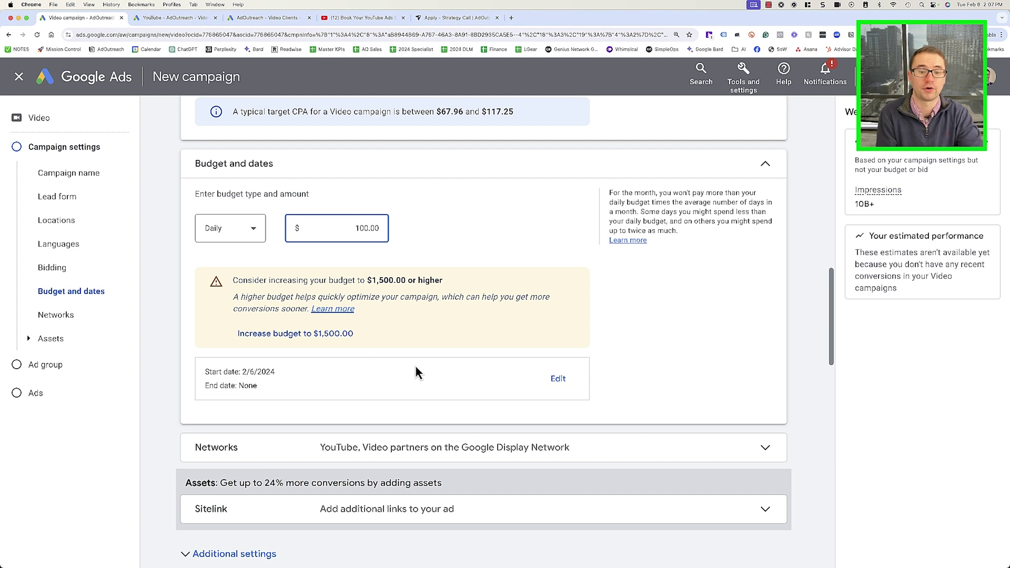
scroll(416, 367, "down", 3)
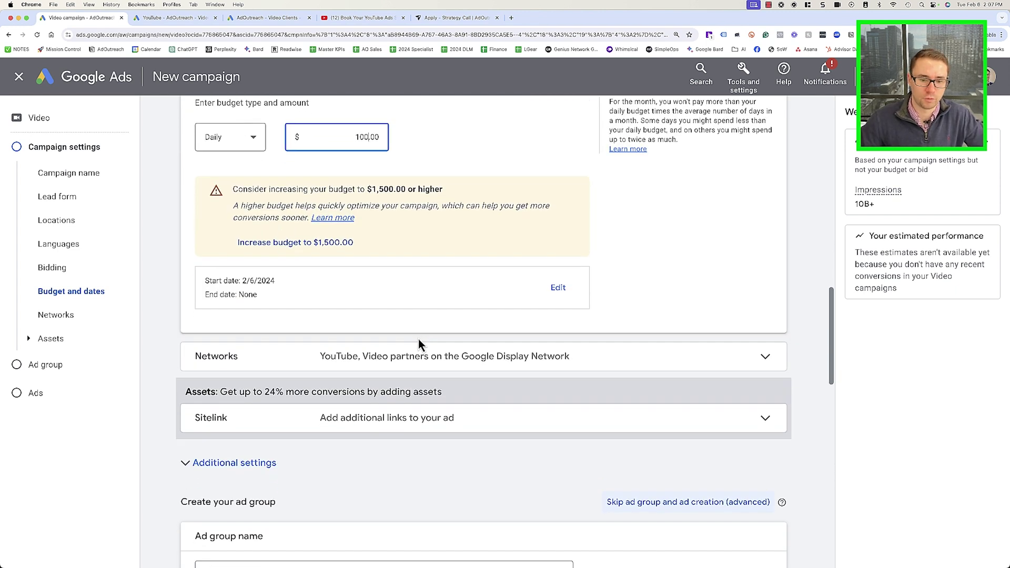
left_click(323, 340)
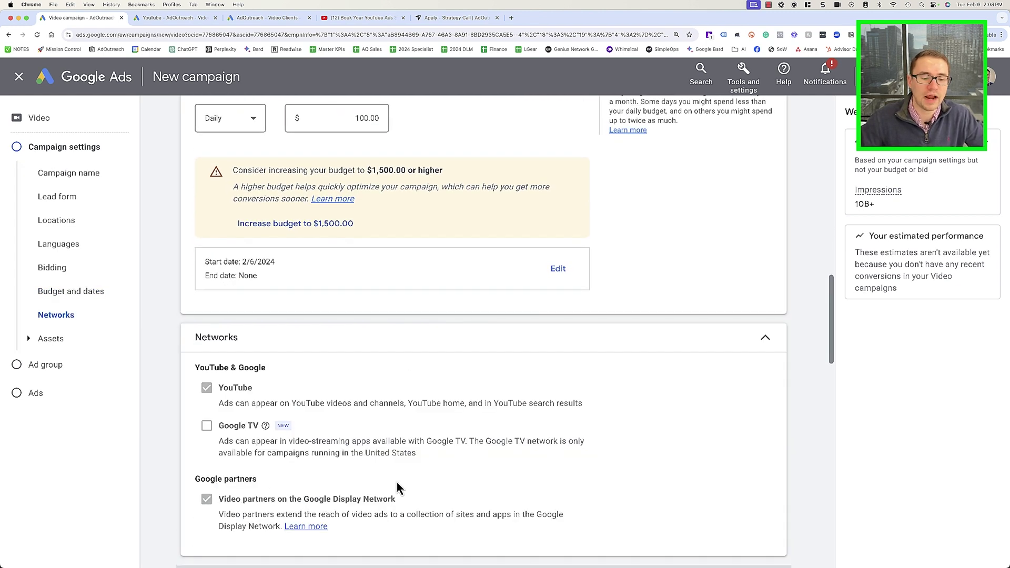
scroll(335, 379, "down", 1)
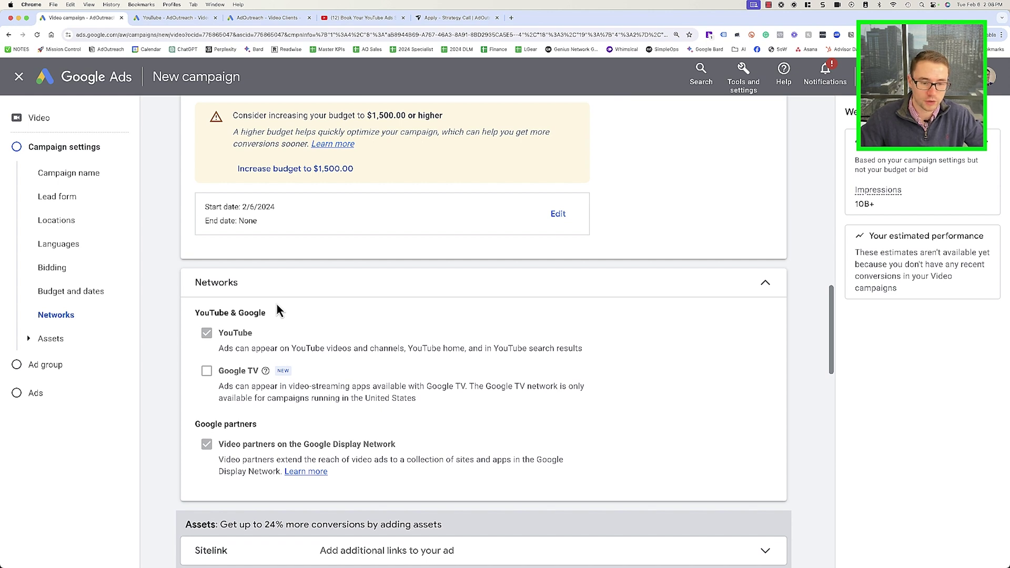
left_click(401, 286)
scroll(441, 396, "down", 1)
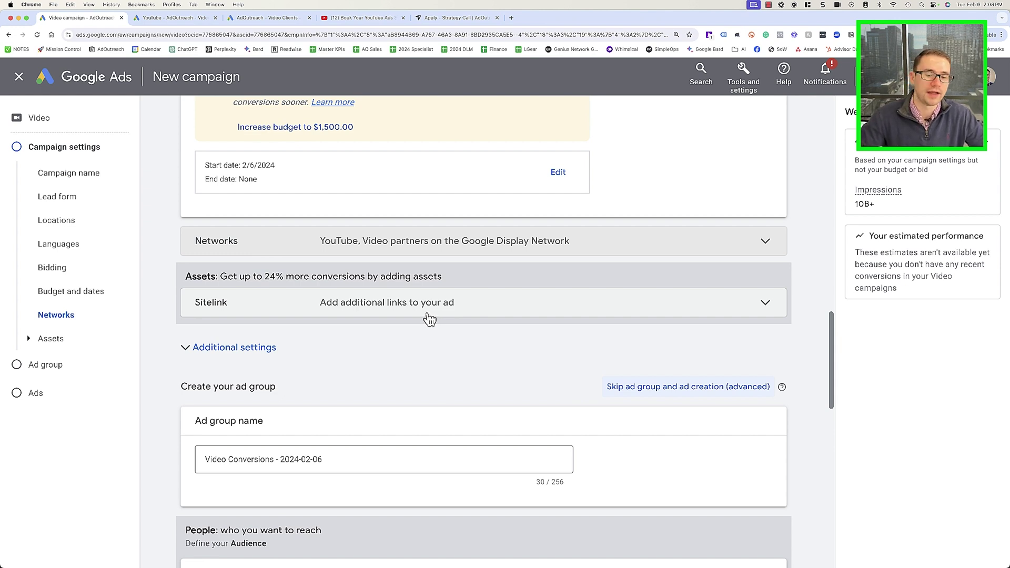
left_click(462, 303)
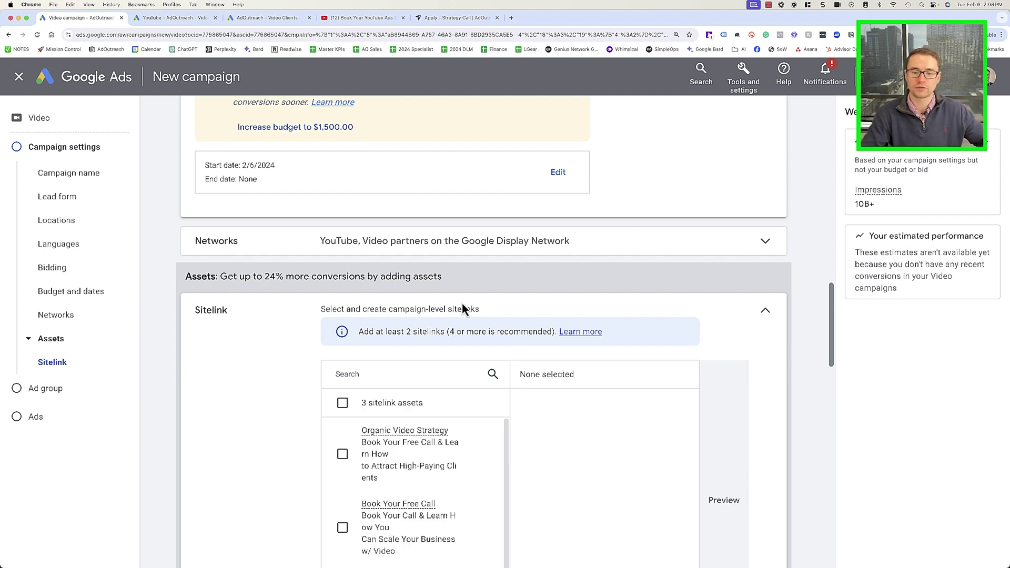
scroll(462, 308, "down", 5)
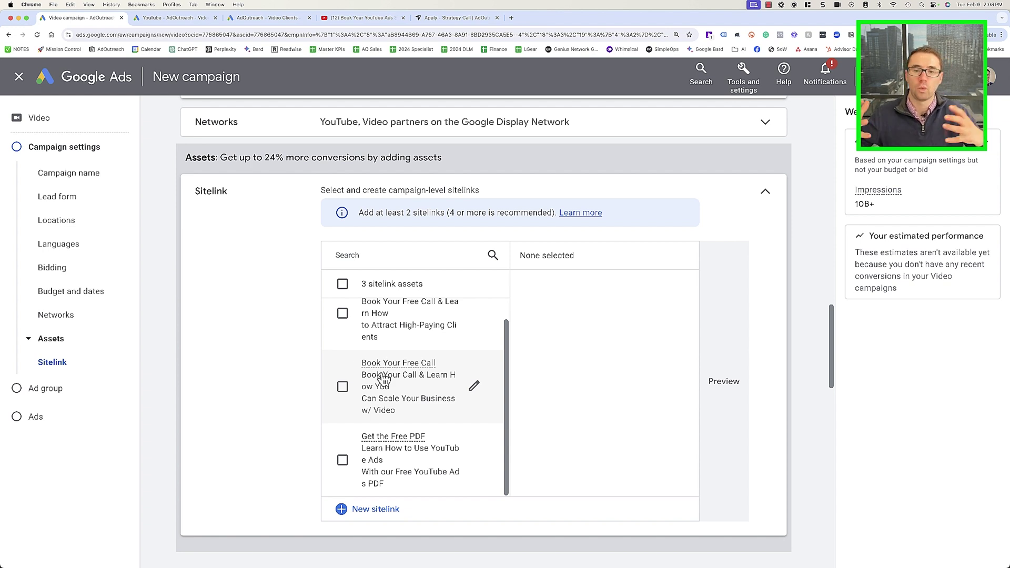
left_click(363, 508)
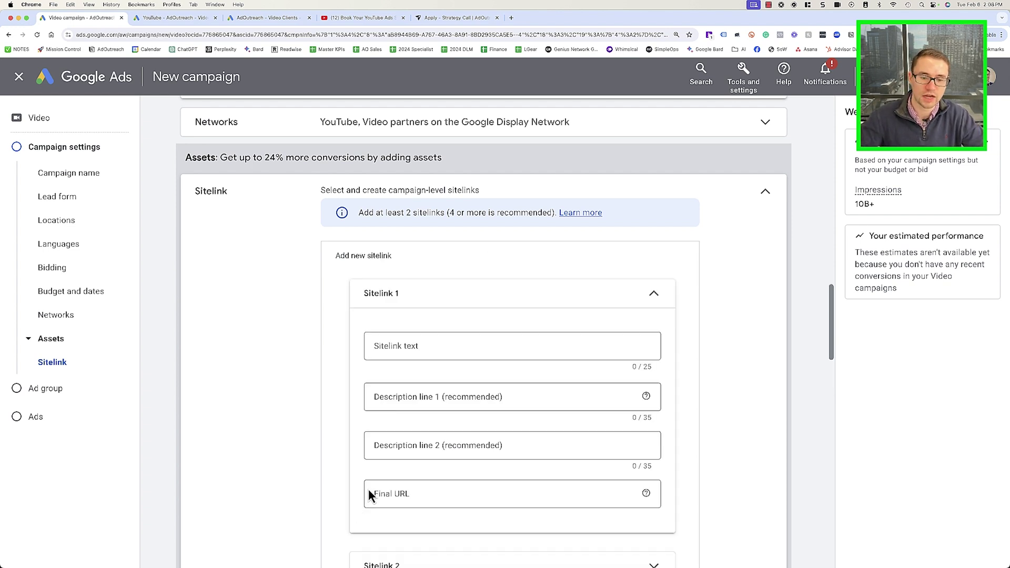
left_click(428, 347)
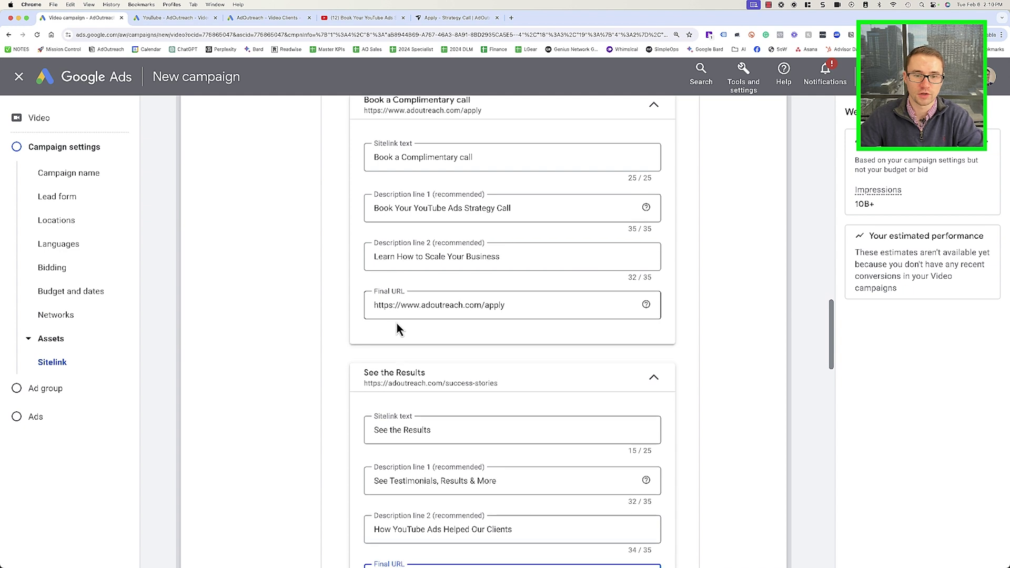
scroll(397, 327, "down", 6)
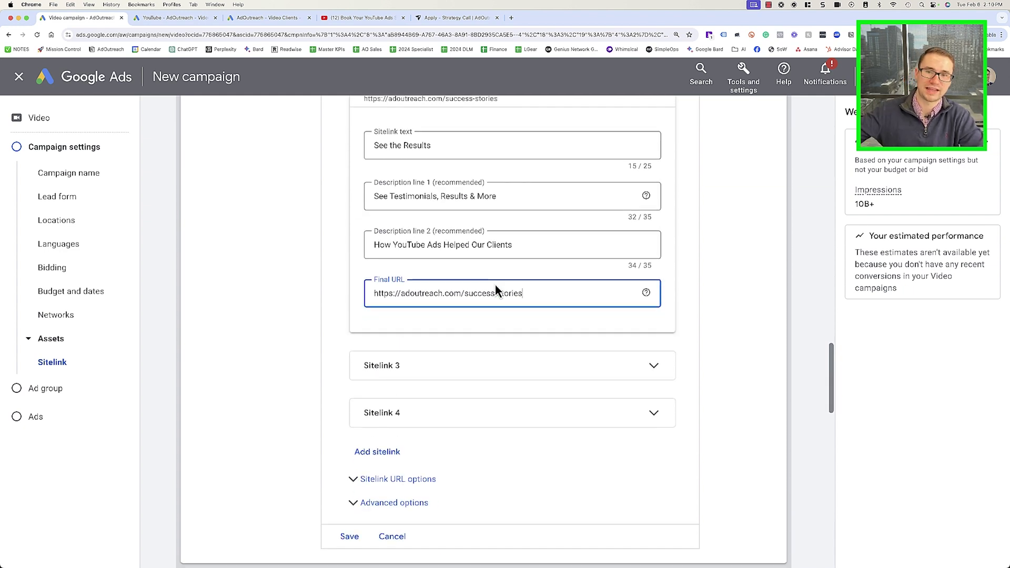
scroll(496, 289, "down", 2)
left_click(347, 480)
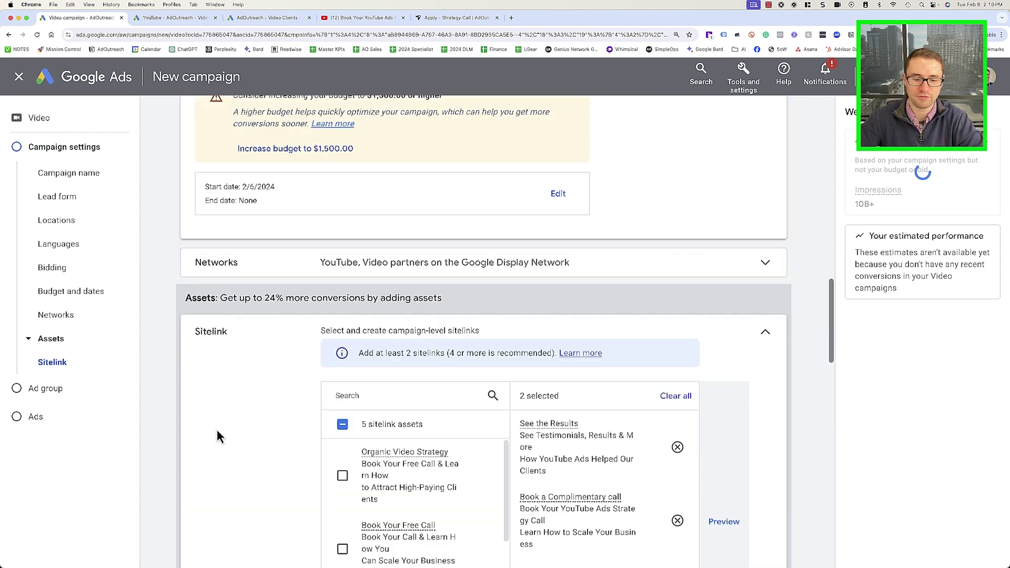
left_click(725, 438)
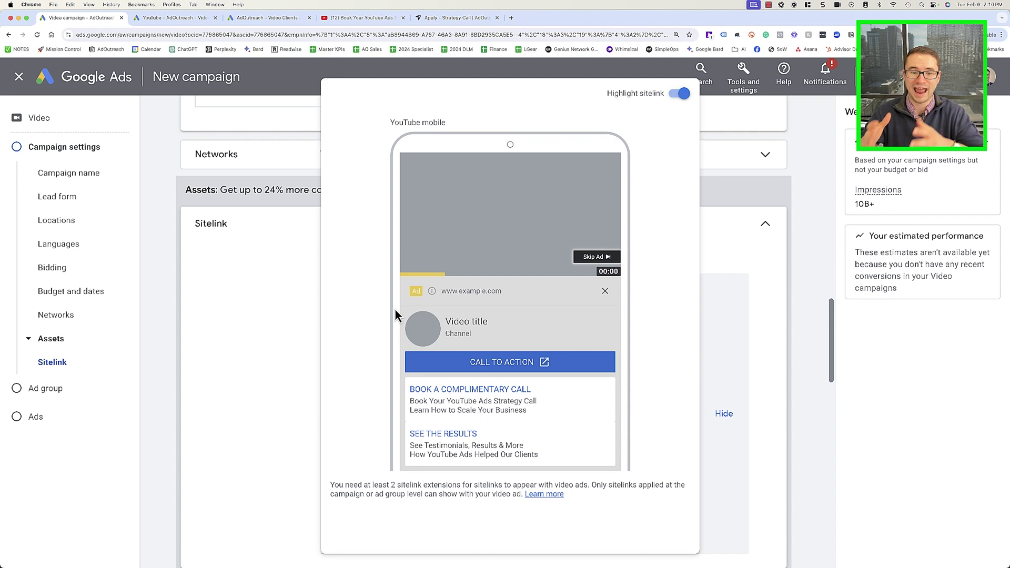
left_click(252, 294)
Set specific device targeting in the additional settings to computers, mobile phones and tablets, excluding TV screens
scroll(253, 295, "down", 5)
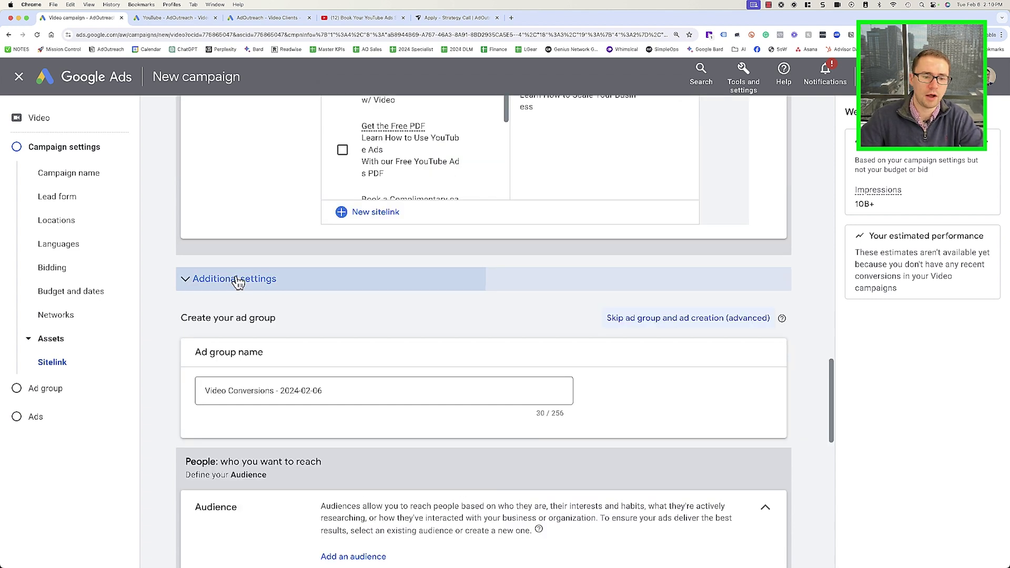
left_click(238, 279)
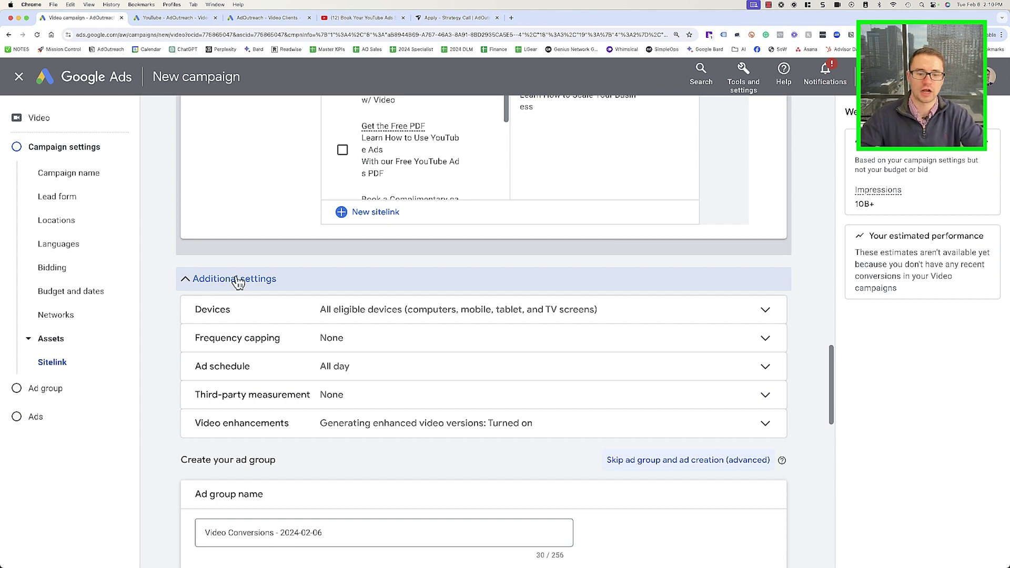
left_click(276, 314)
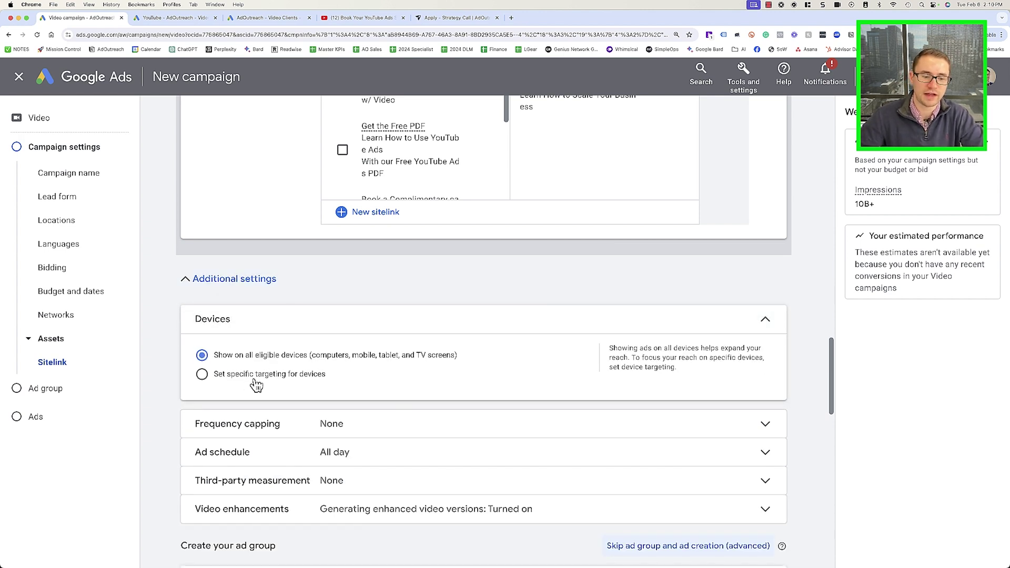
left_click(255, 380)
scroll(274, 416, "down", 1)
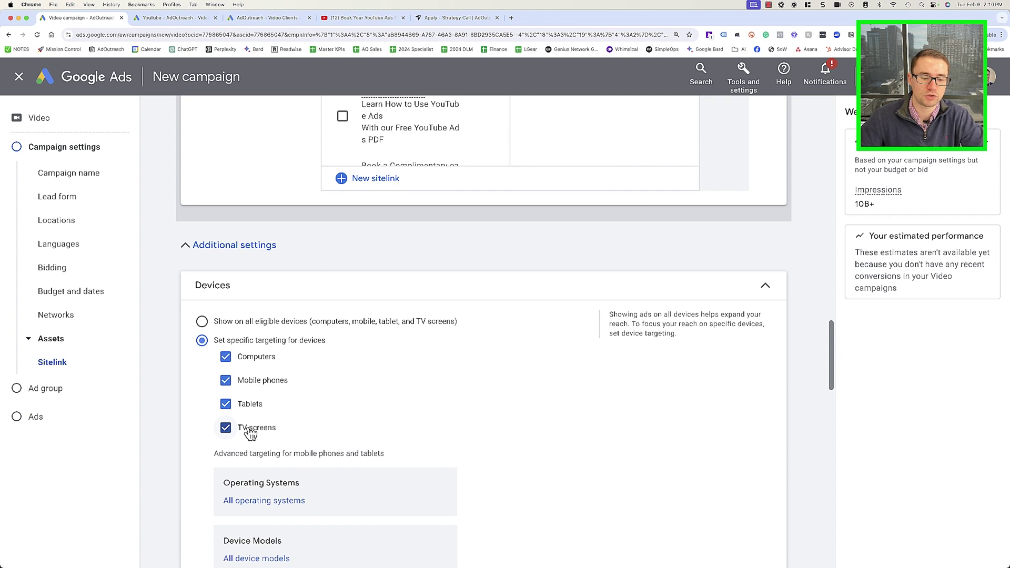
left_click(250, 431)
scroll(368, 419, "down", 3)
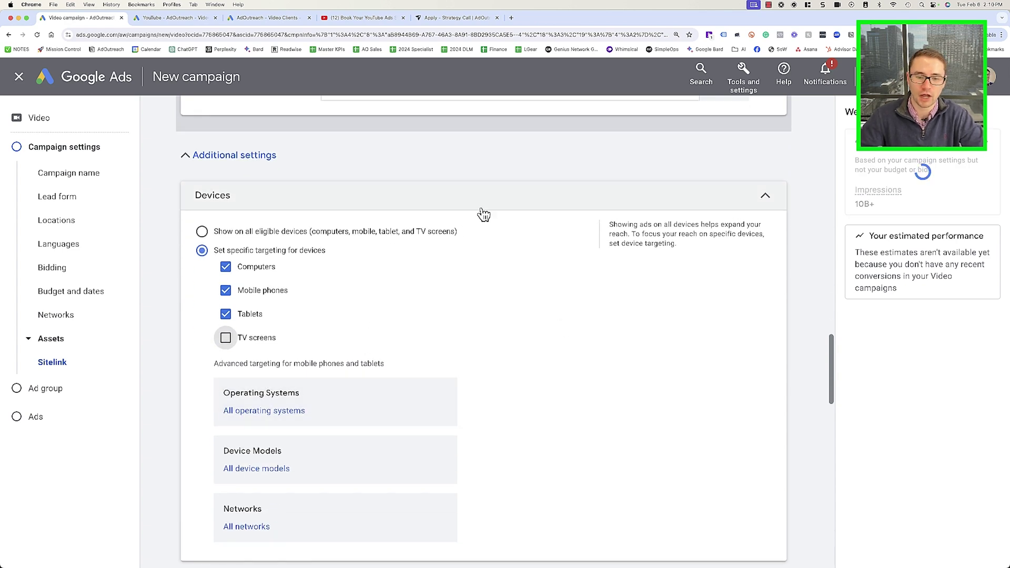
left_click(479, 202)
left_click(447, 197)
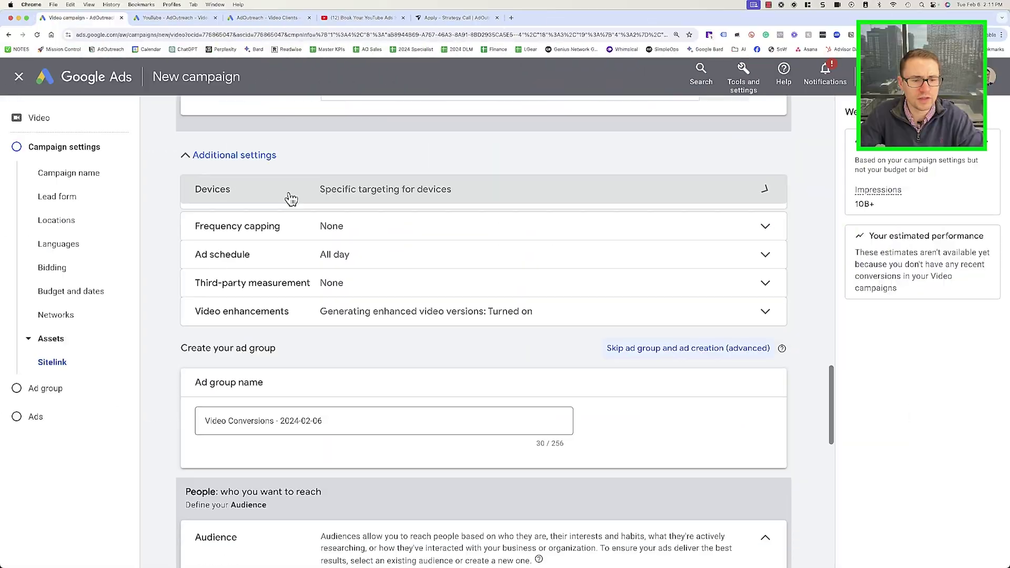
Enable the view frequency cap in the campaign's frequency capping settings and limit it to 3 views per month
scroll(293, 200, "down", 1)
left_click(320, 218)
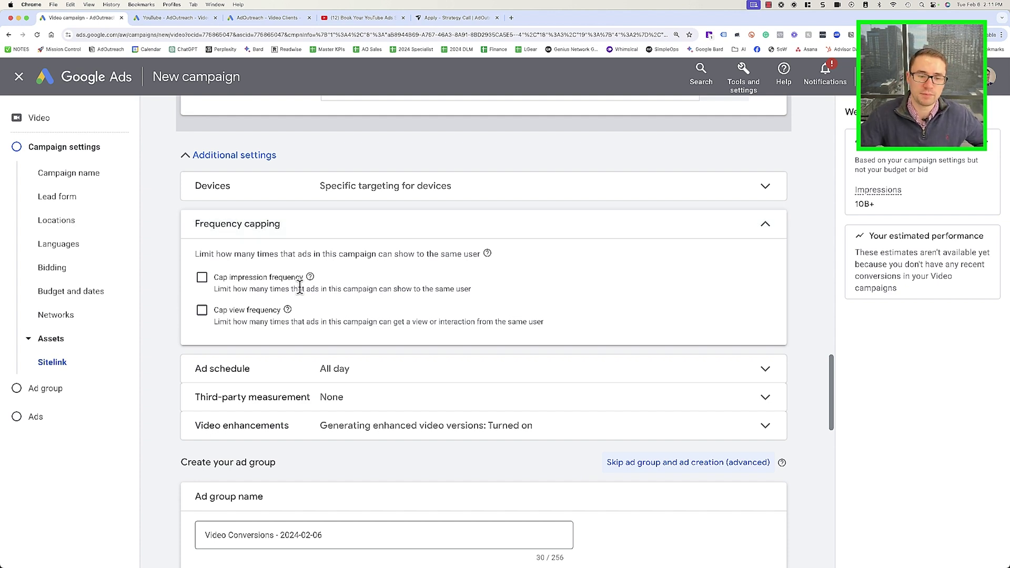
mouse_move(310, 277)
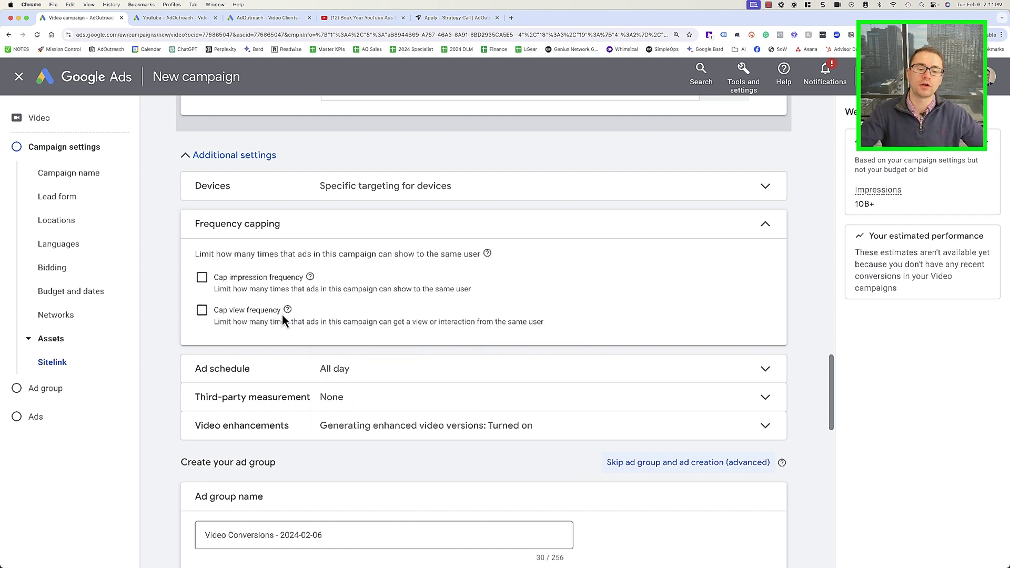
mouse_move(287, 310)
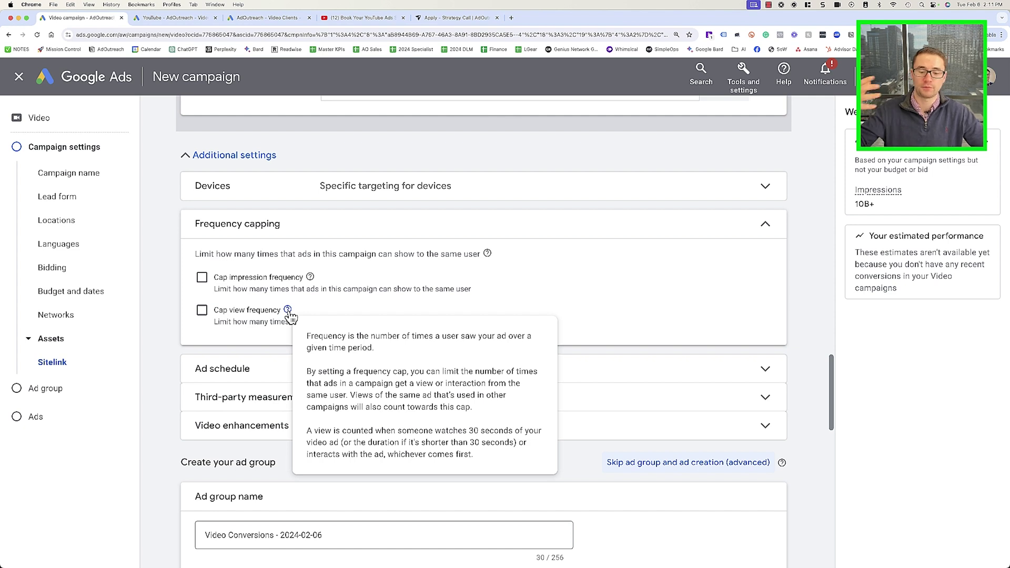
left_click(201, 310)
left_click(365, 367)
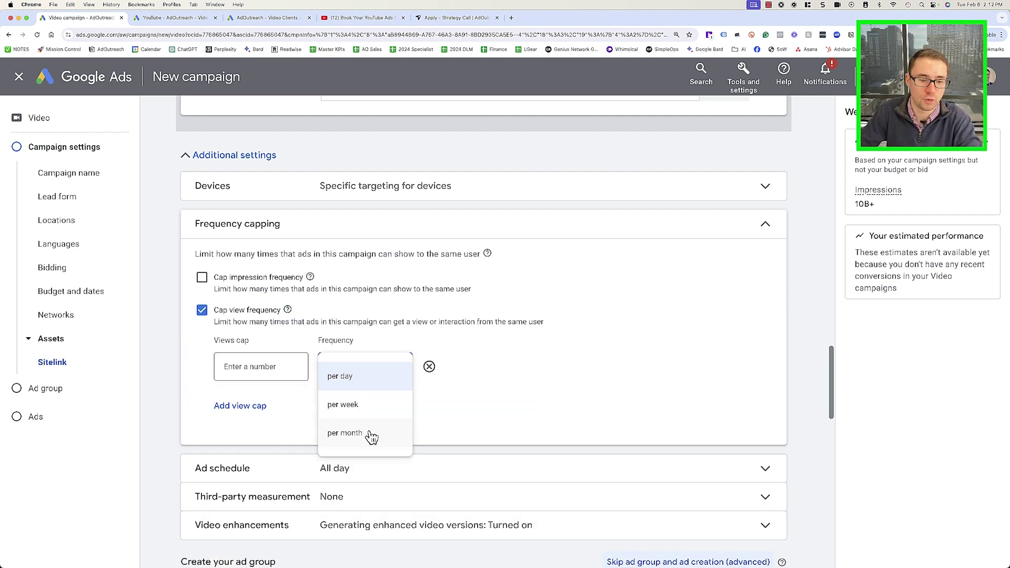
left_click(371, 437)
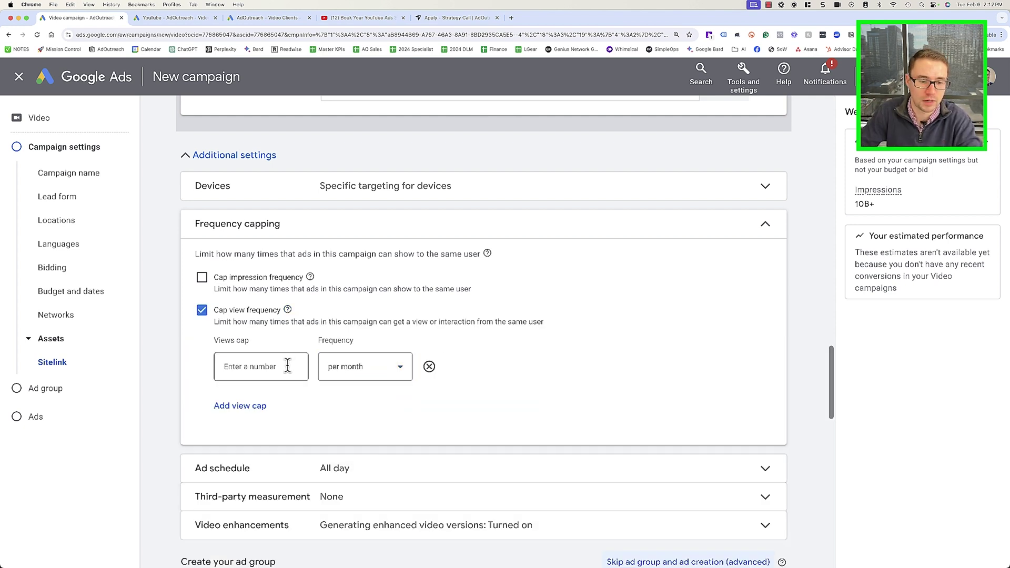
type("3")
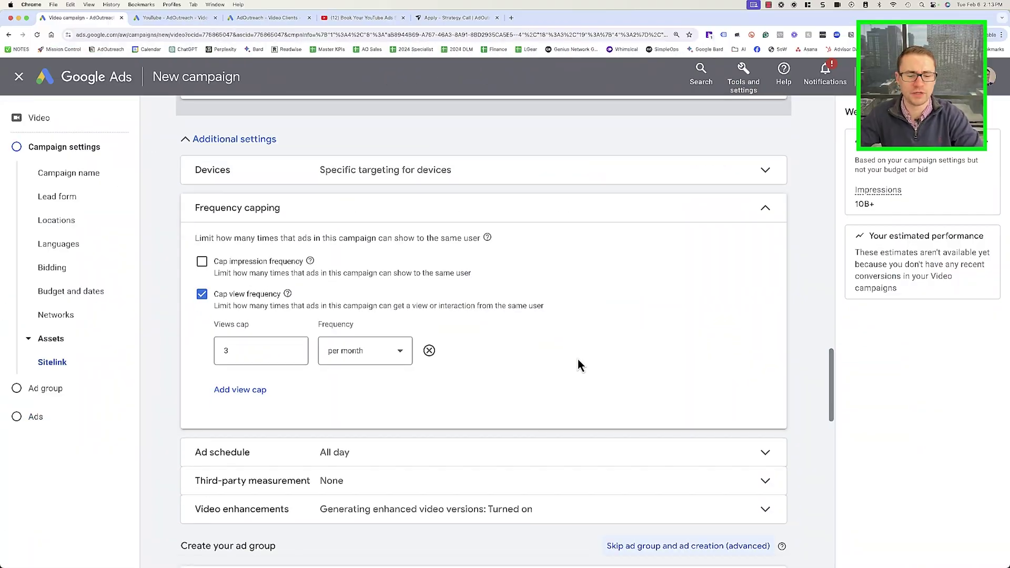
Disallow Google from generating enhanced versions of the video in the video enhancements settings, and collapse that section
scroll(375, 368, "down", 3)
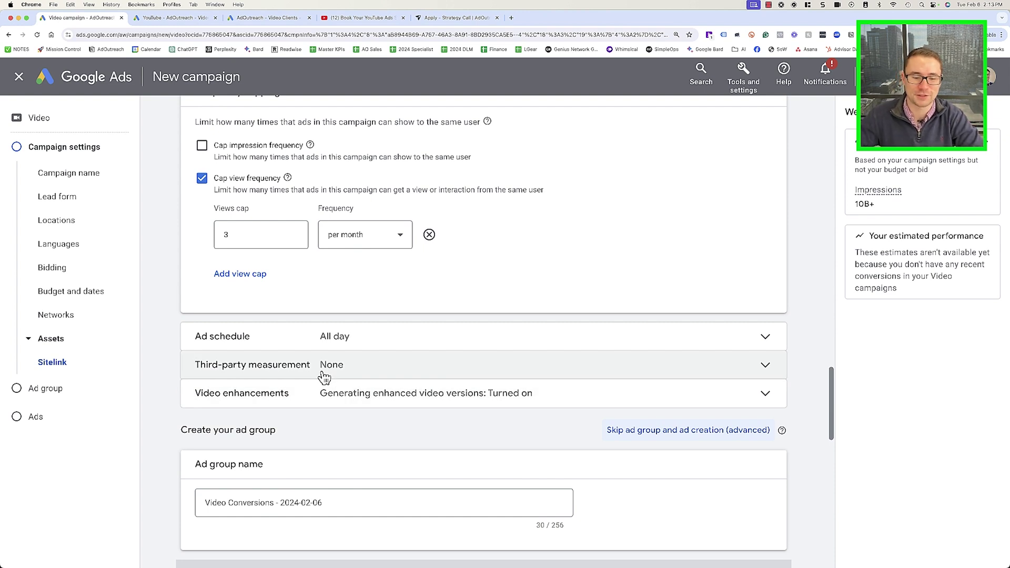
left_click(314, 393)
scroll(345, 419, "down", 3)
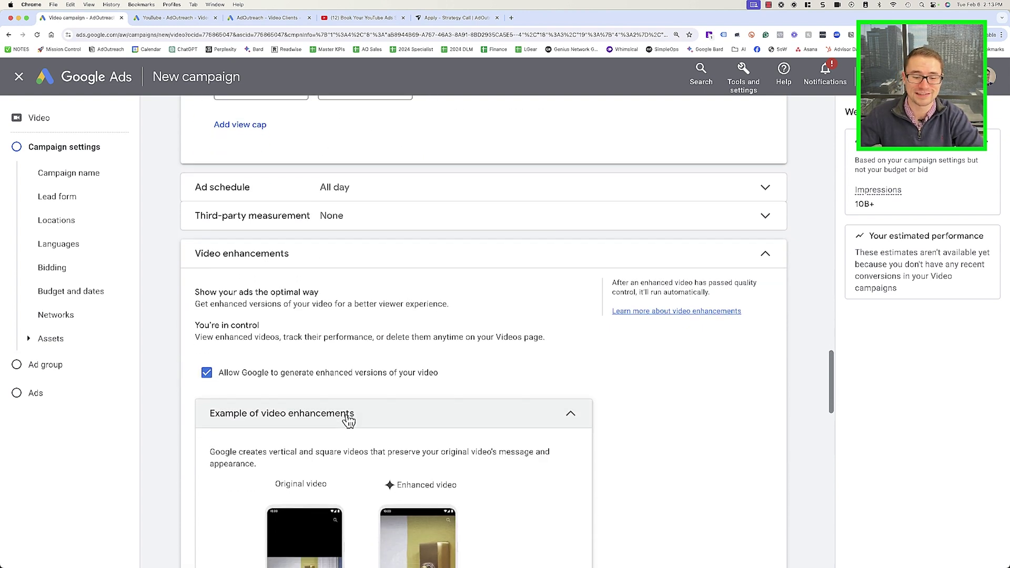
scroll(368, 368, "down", 3)
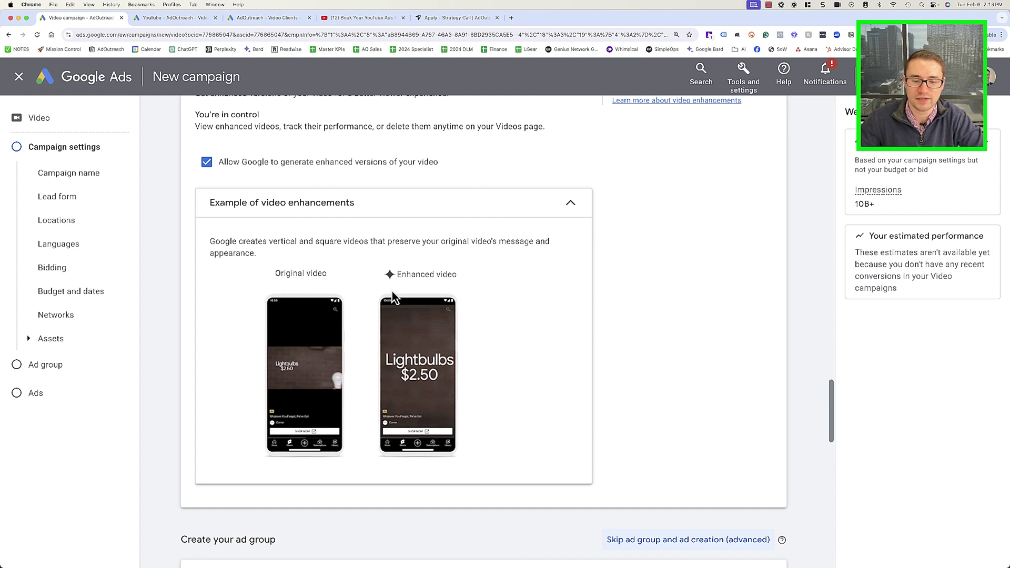
scroll(336, 216, "up", 3)
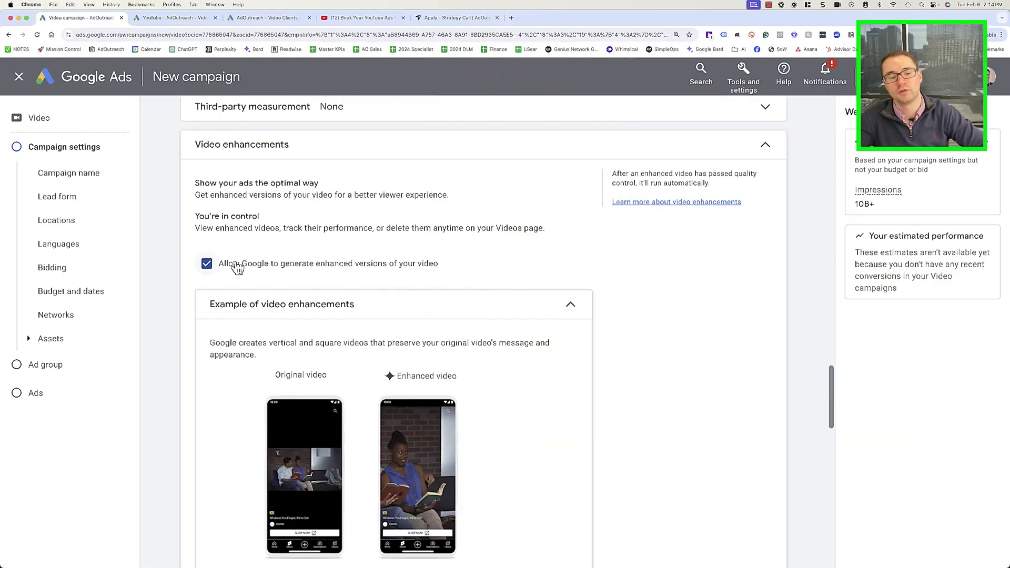
left_click(262, 271)
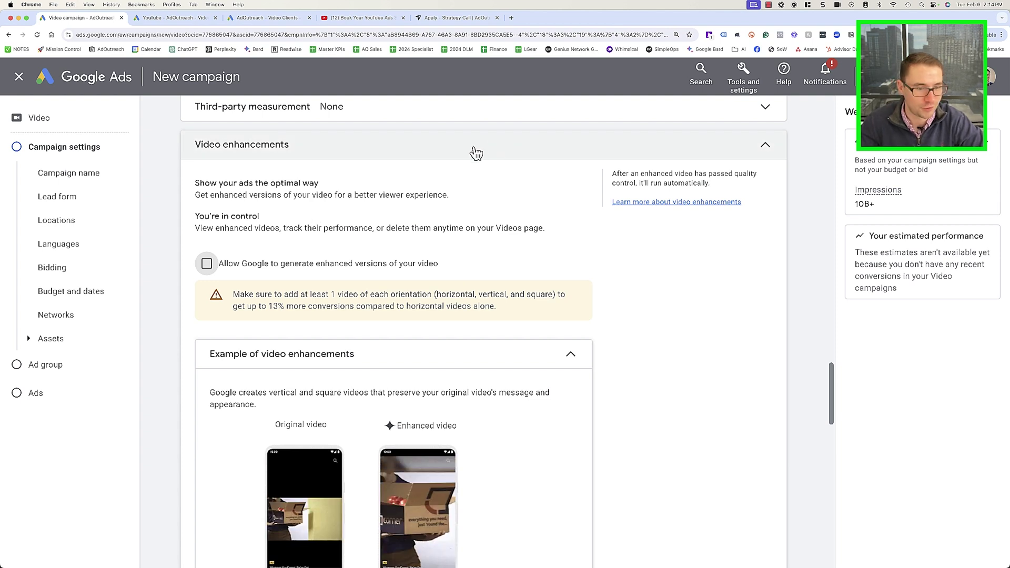
scroll(487, 208, "down", 1)
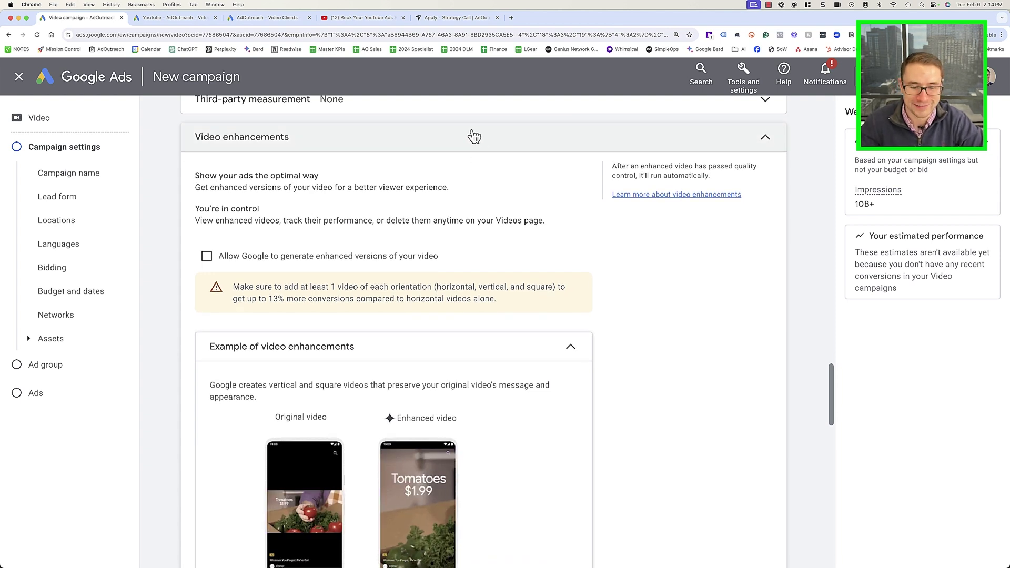
scroll(465, 203, "down", 2)
scroll(447, 174, "up", 3)
left_click(437, 152)
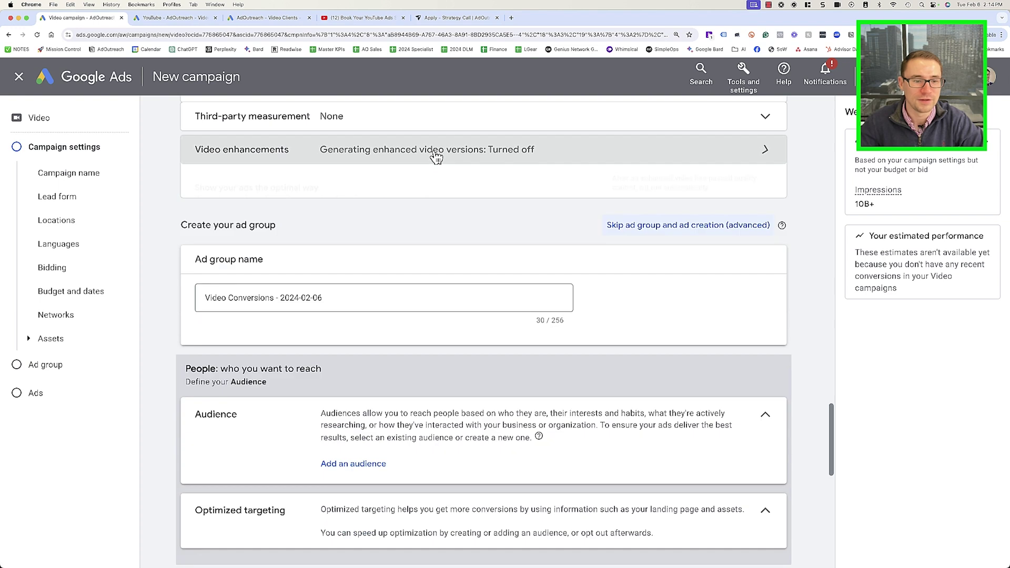
Add the website visitor segments "Visited Website last 90 Days" and "Opted into our Free Training 90 Days" to the new audience's own data
scroll(418, 258, "down", 2)
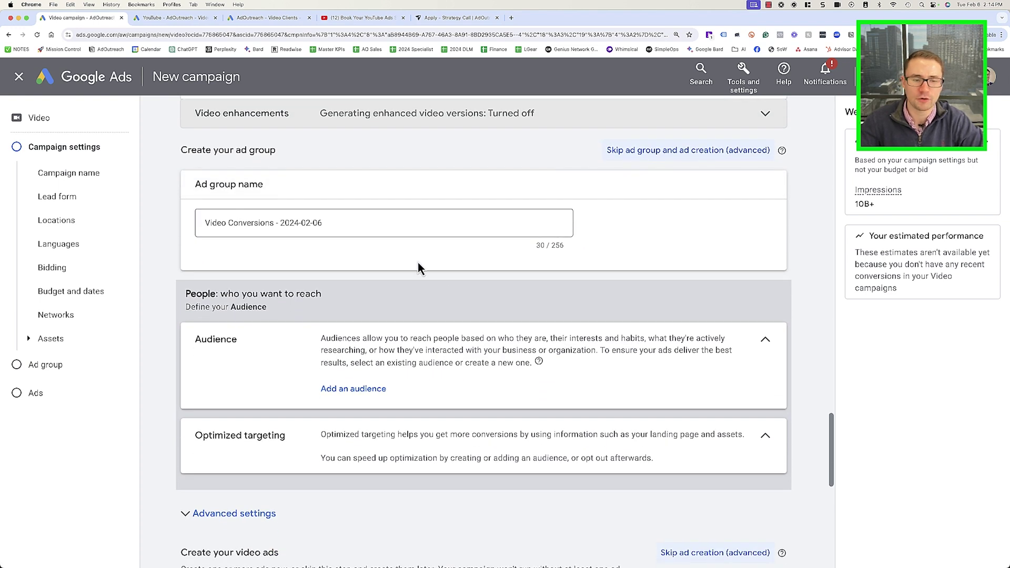
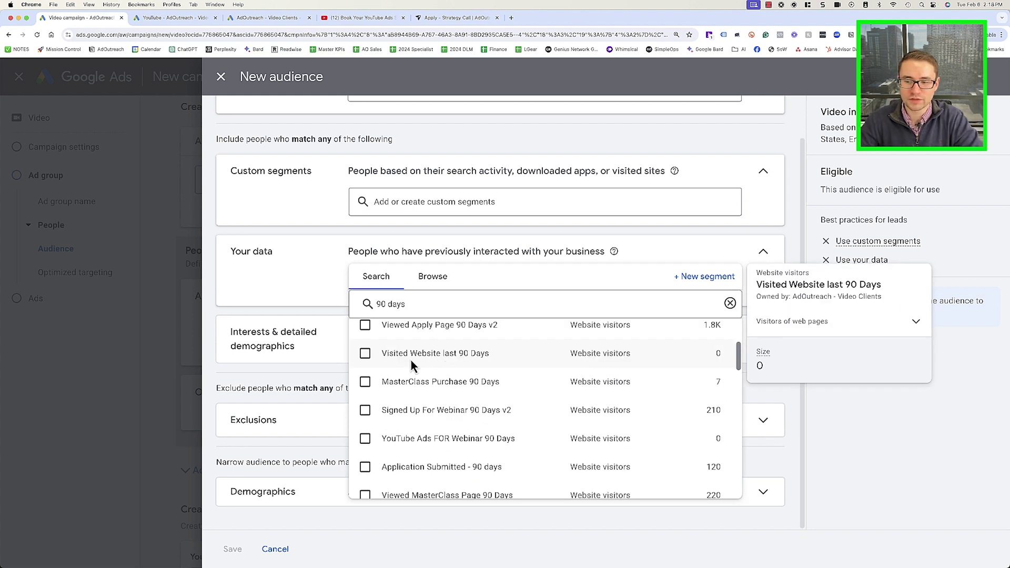
left_click(364, 353)
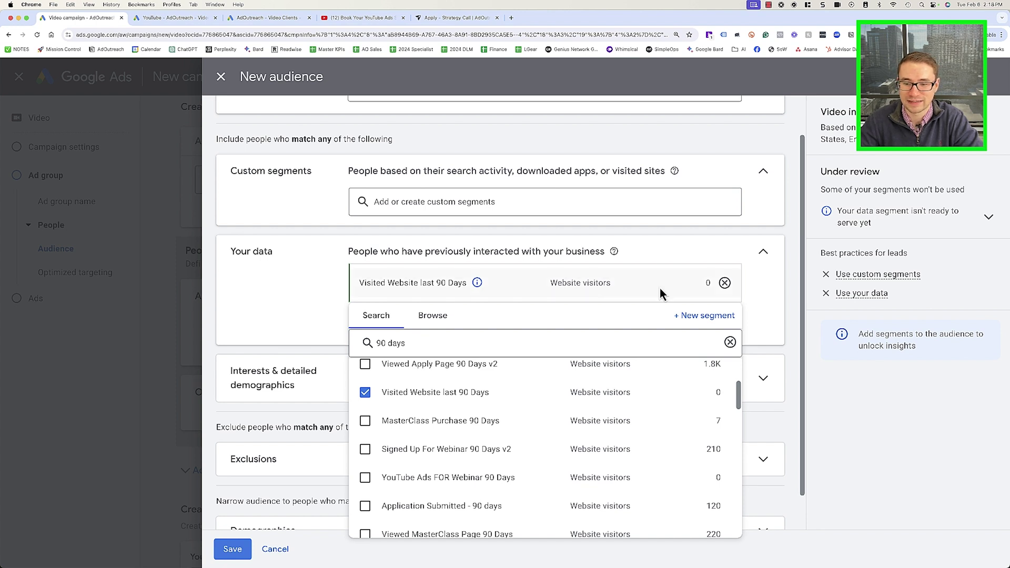
mouse_move(703, 279)
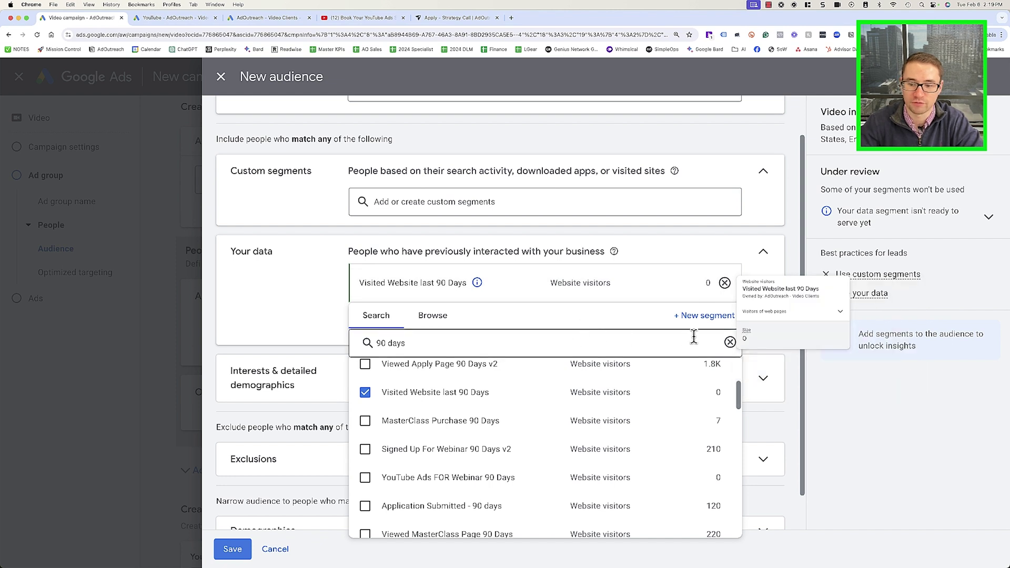
left_click(729, 342)
left_click(505, 348)
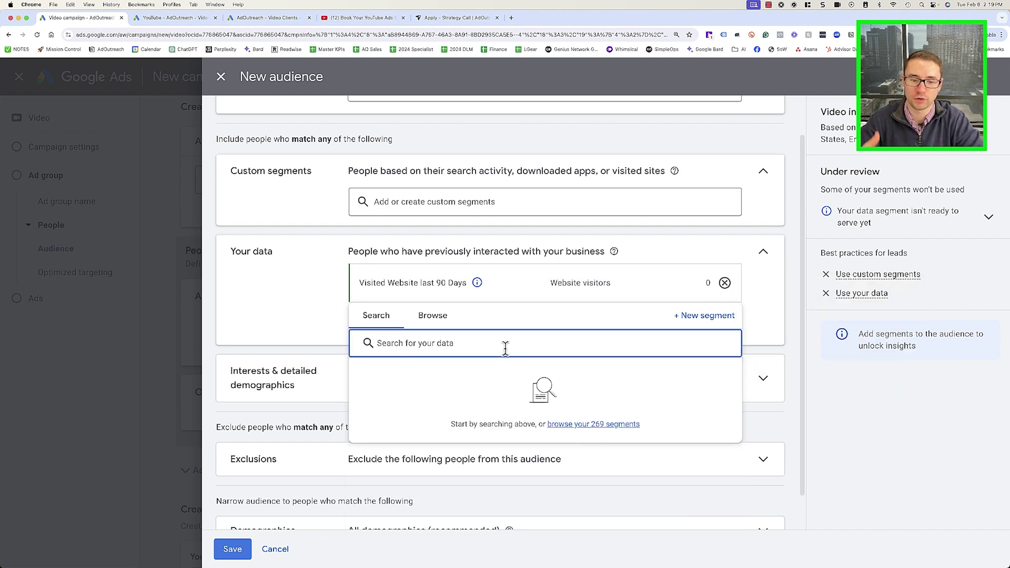
type("optins")
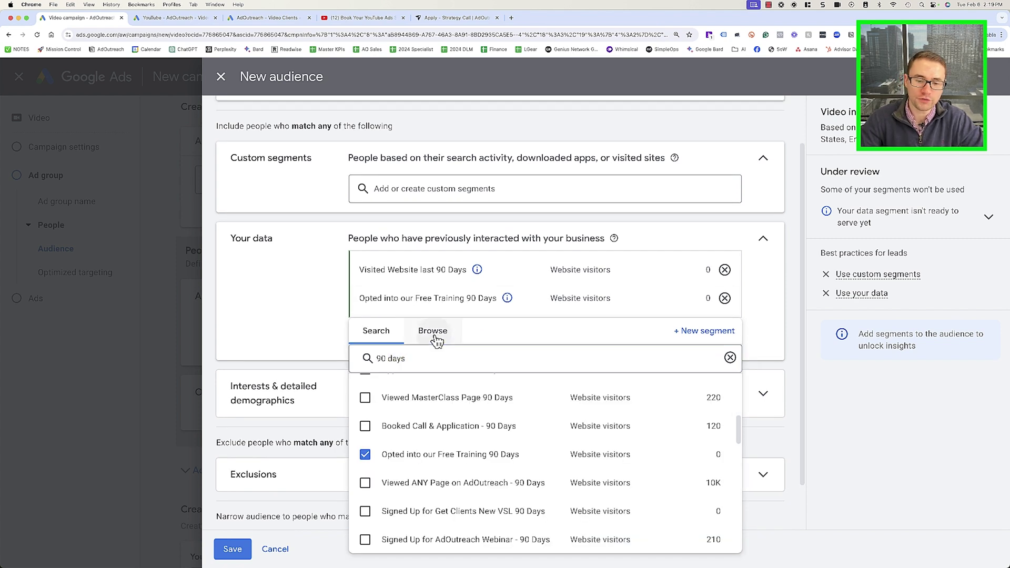
Browse the website visitor segments and add the 7.2K "All converters" segment to the audience's own data
left_click(432, 330)
left_click(564, 394)
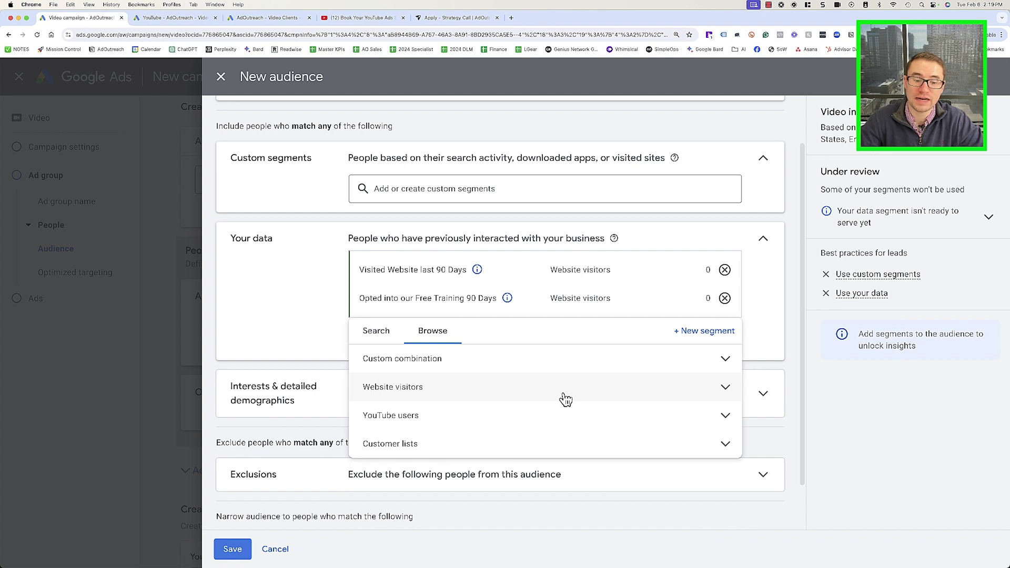
left_click(544, 393)
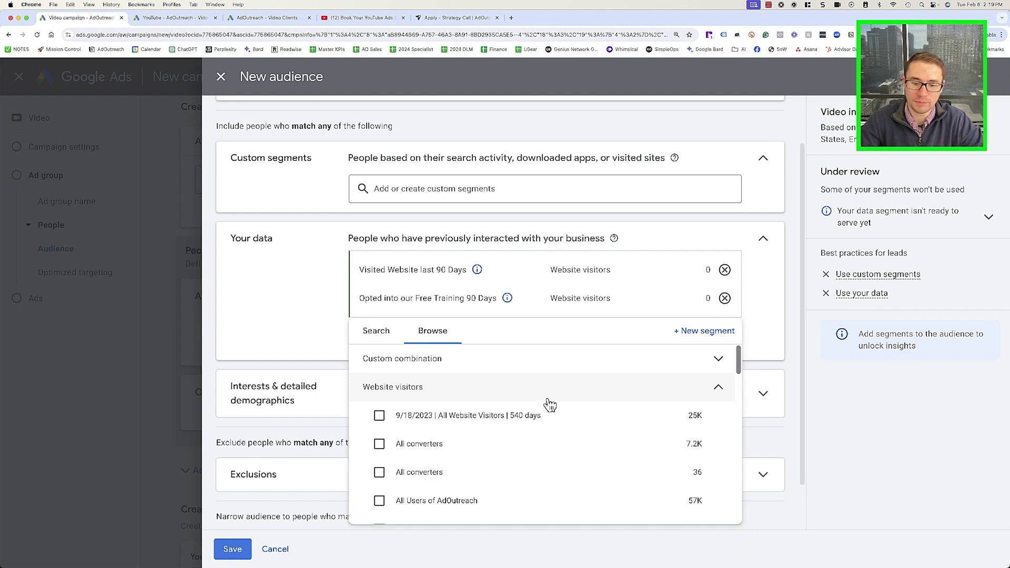
mouse_move(458, 456)
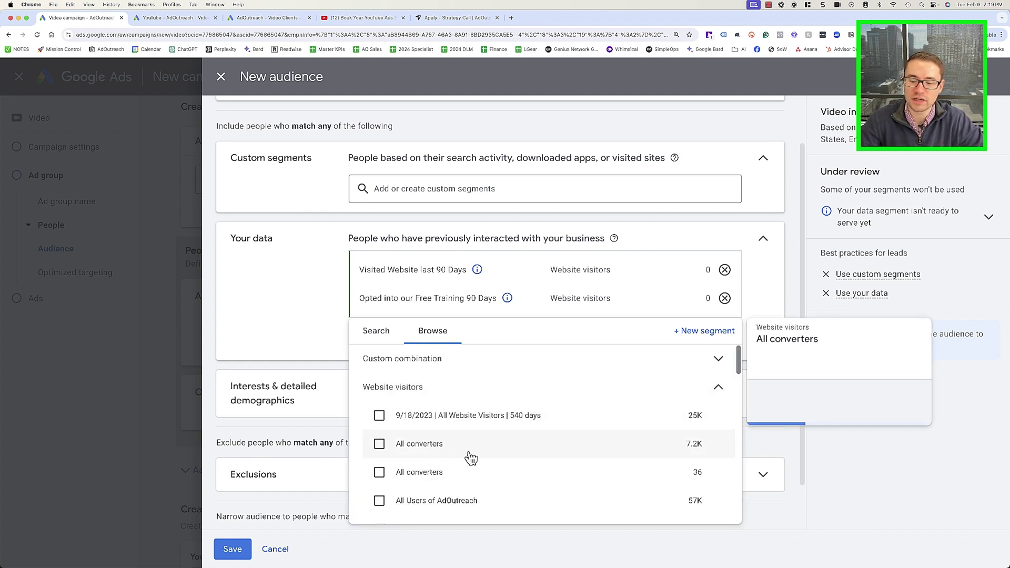
left_click(379, 443)
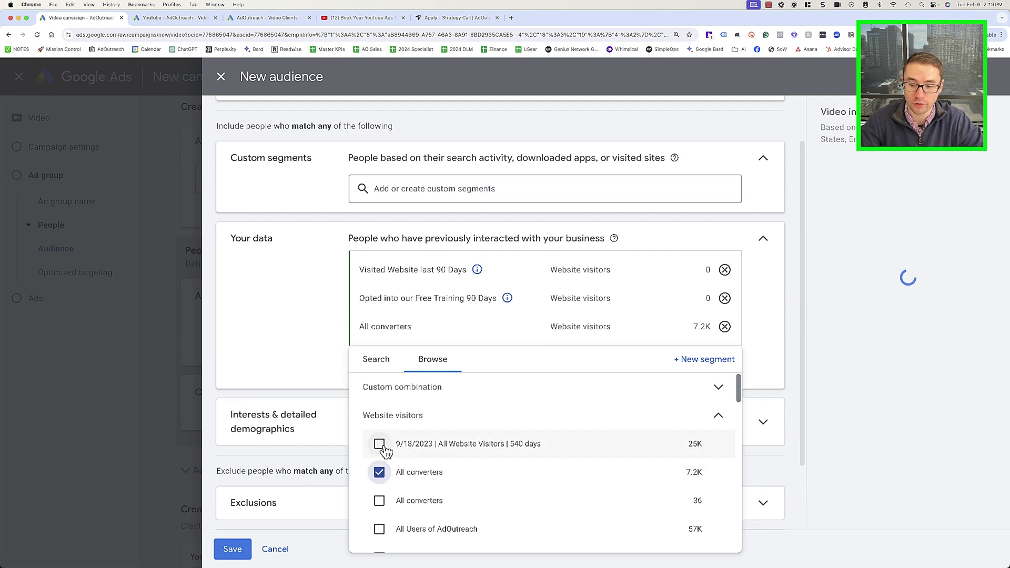
mouse_move(500, 474)
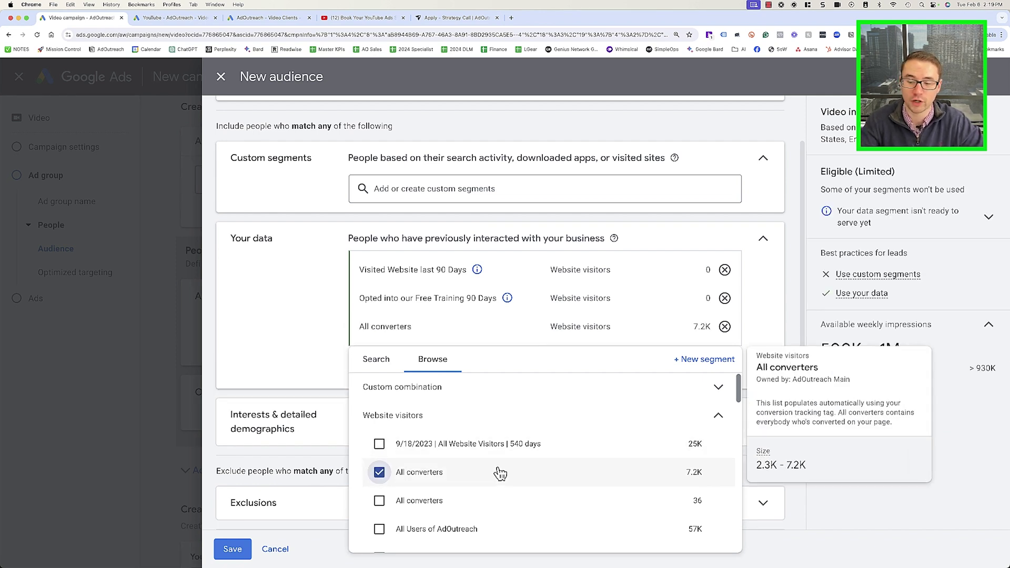
Add the 6.5K "All visitors (Google Ads)" segment to the audience's own data and close the segment list
scroll(500, 484, "down", 2)
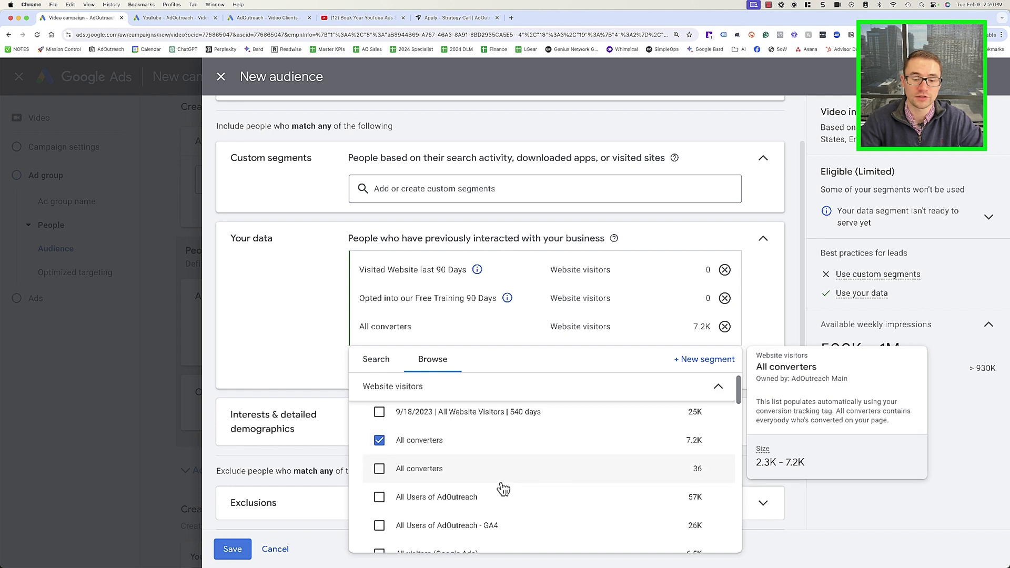
scroll(503, 489, "down", 2)
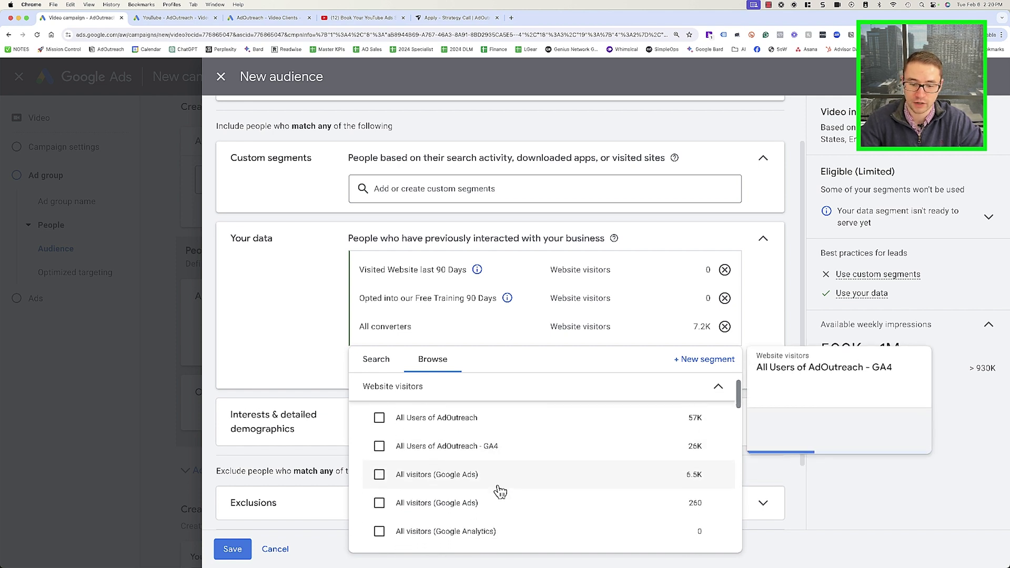
left_click(421, 486)
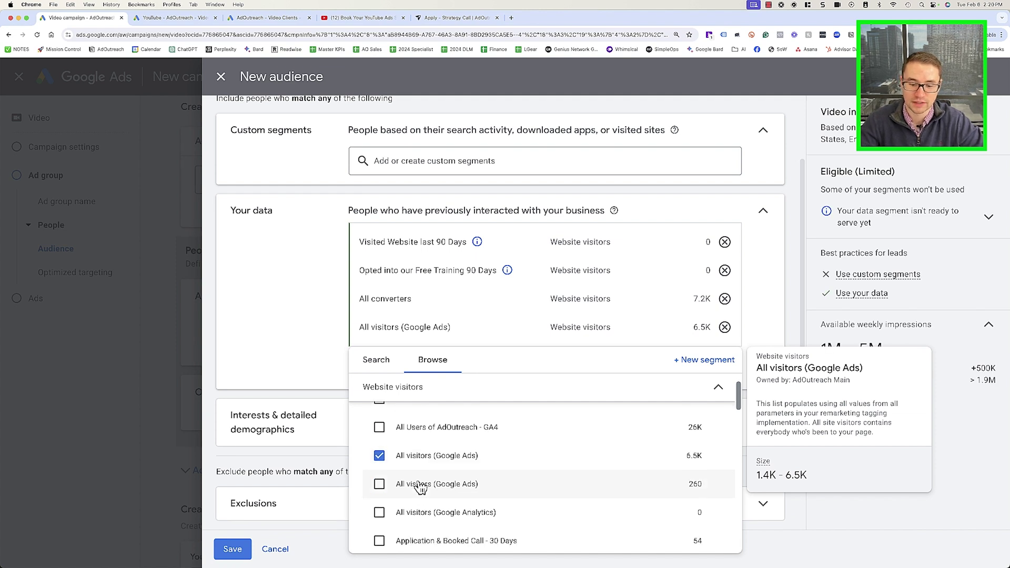
scroll(429, 505, "down", 4)
scroll(439, 529, "down", 3)
scroll(439, 528, "up", 9)
left_click(716, 421)
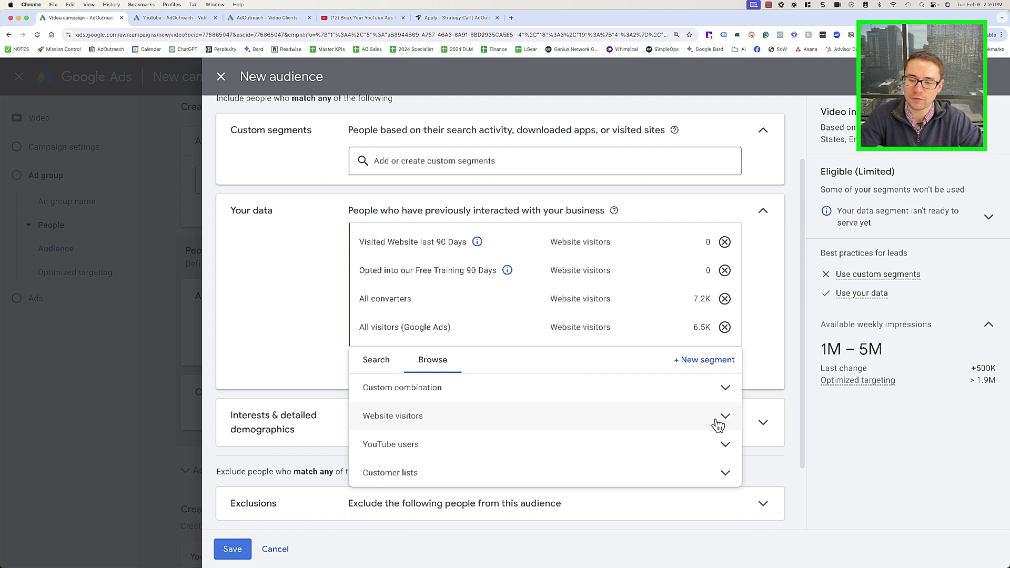
left_click(774, 352)
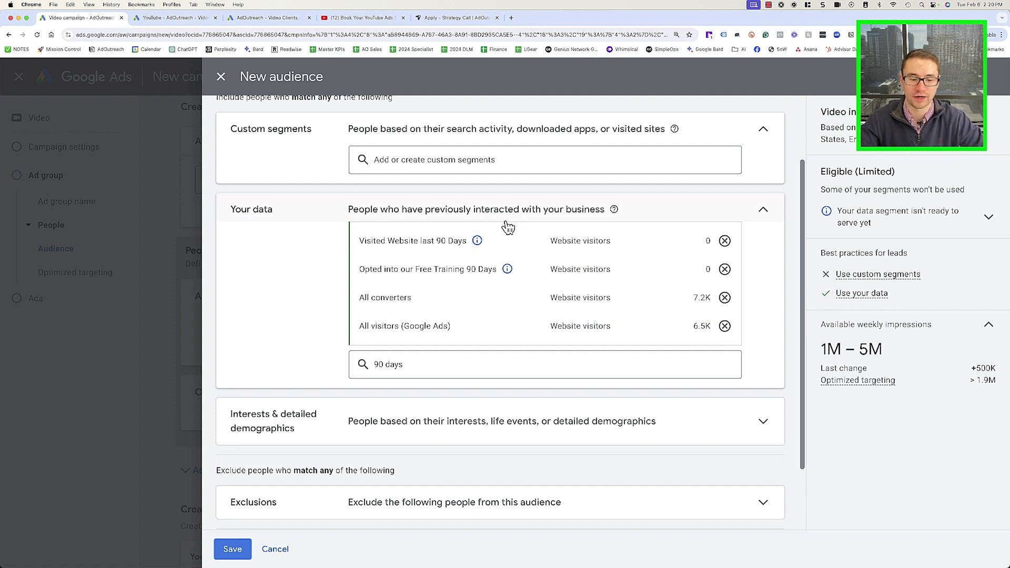
Search the exclusion segments for "booked a call" and exclude "L540 Booked a call" from the audience
scroll(366, 298, "down", 3)
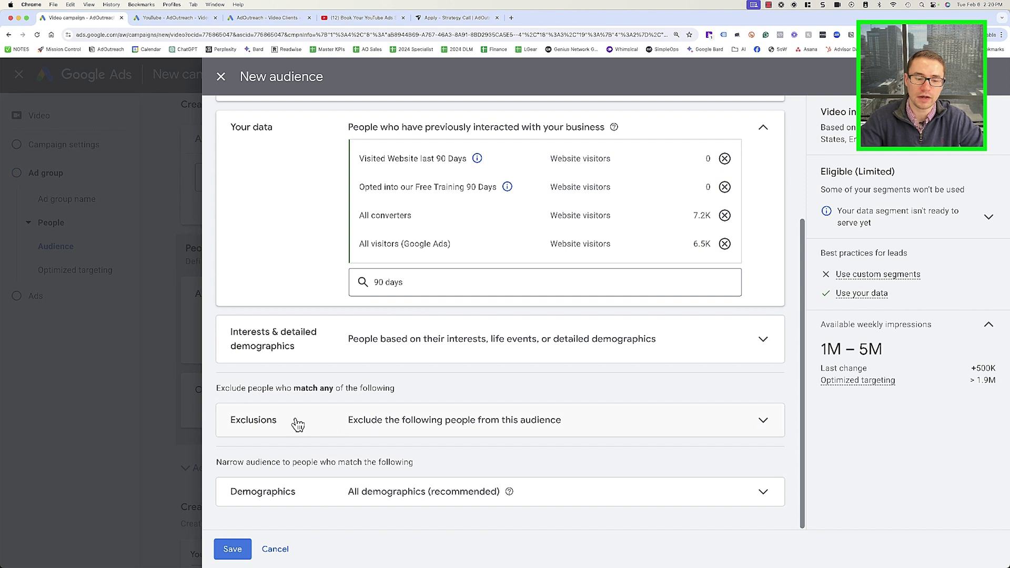
left_click(326, 423)
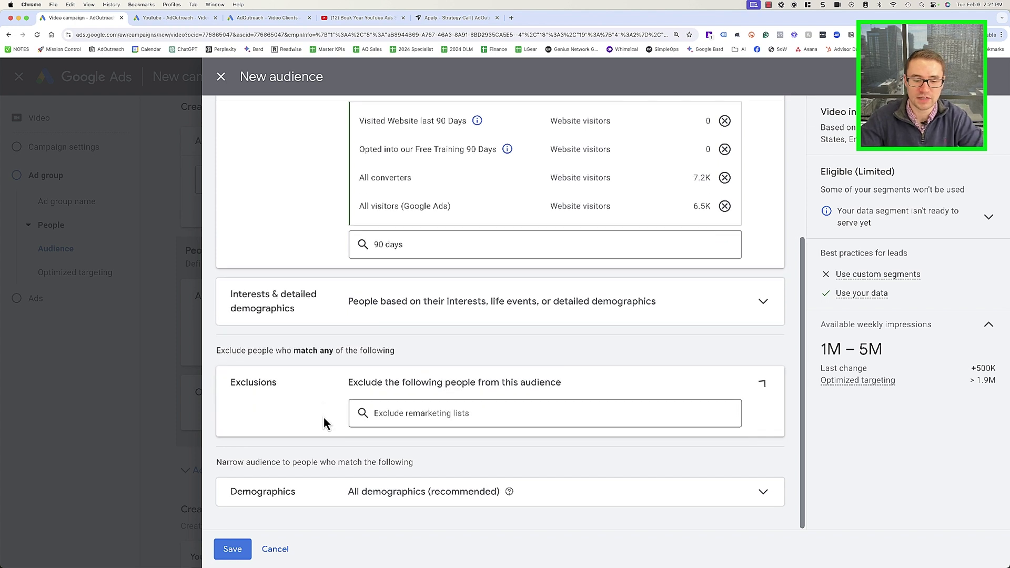
left_click(416, 414)
type("book")
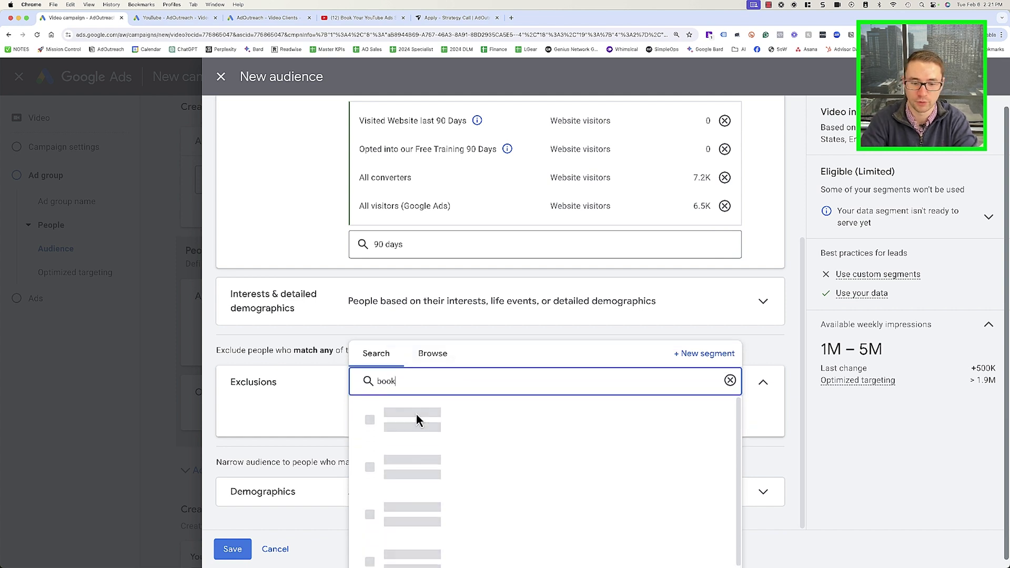
left_click(416, 416)
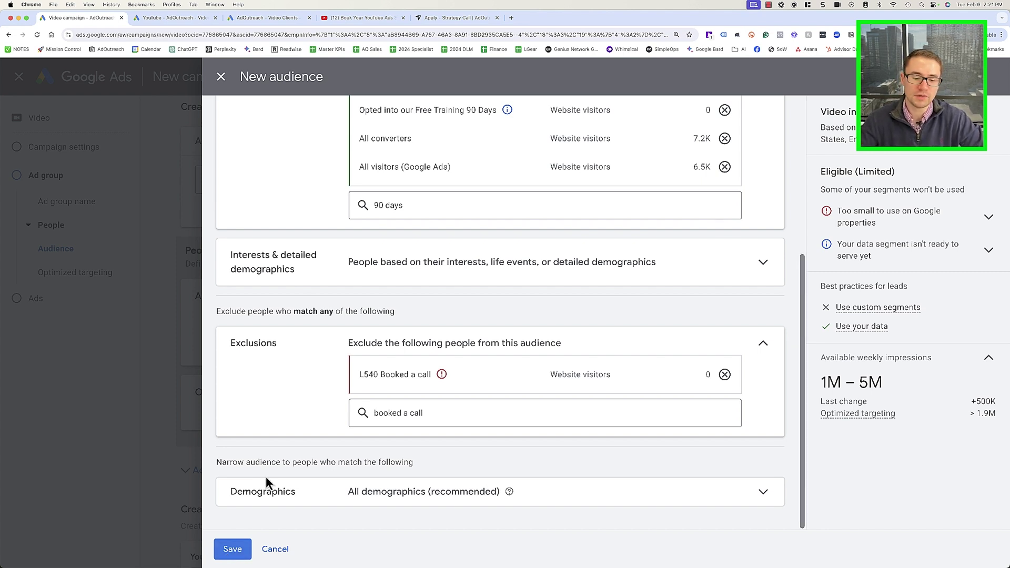
Review the audience's gender, age, parental status and household income demographics, and collapse the section without changes
left_click(280, 494)
left_click(371, 474)
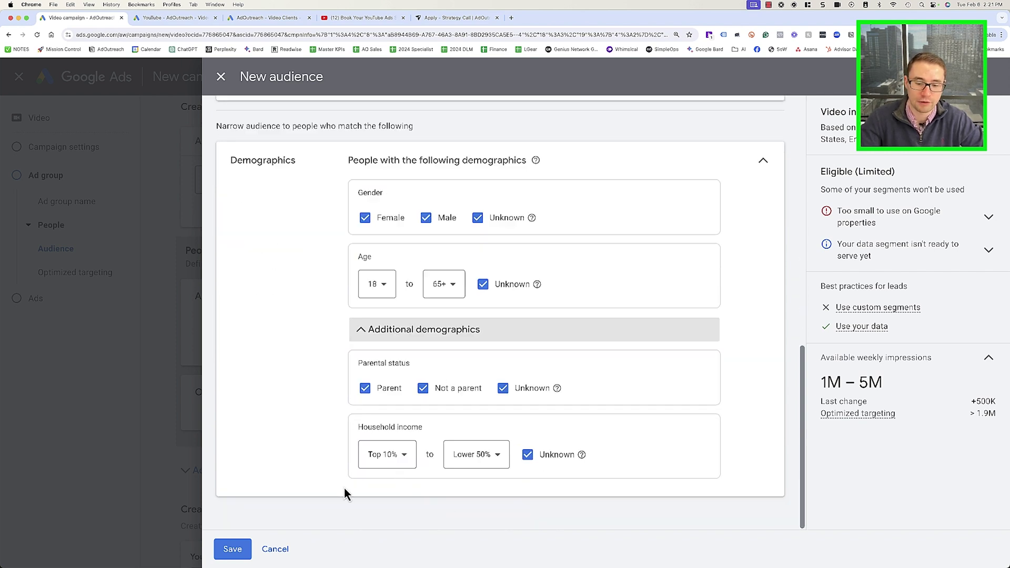
left_click(762, 161)
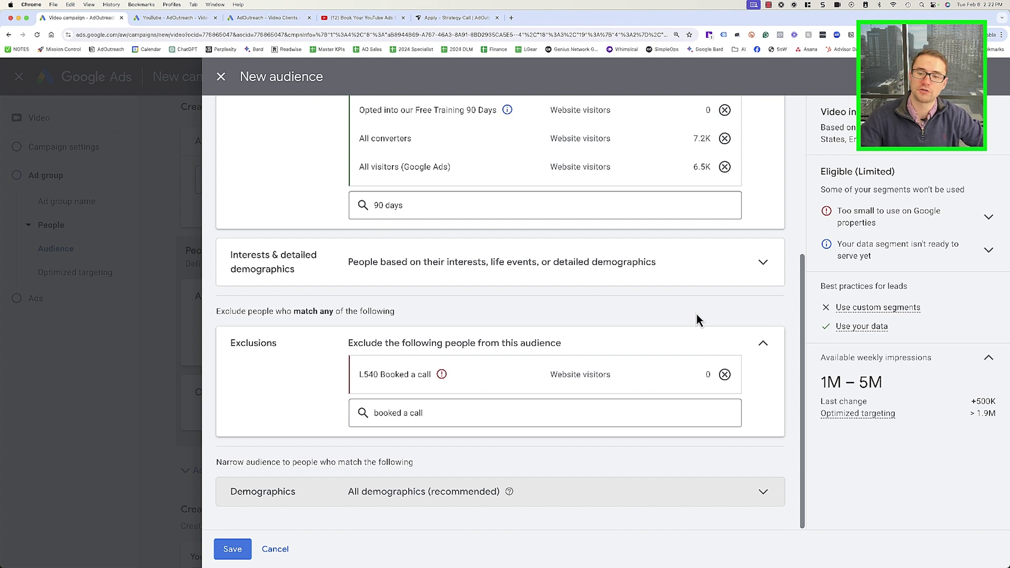
Check the included segments and the booked-call exclusion, and save the new audience
scroll(697, 319, "up", 3)
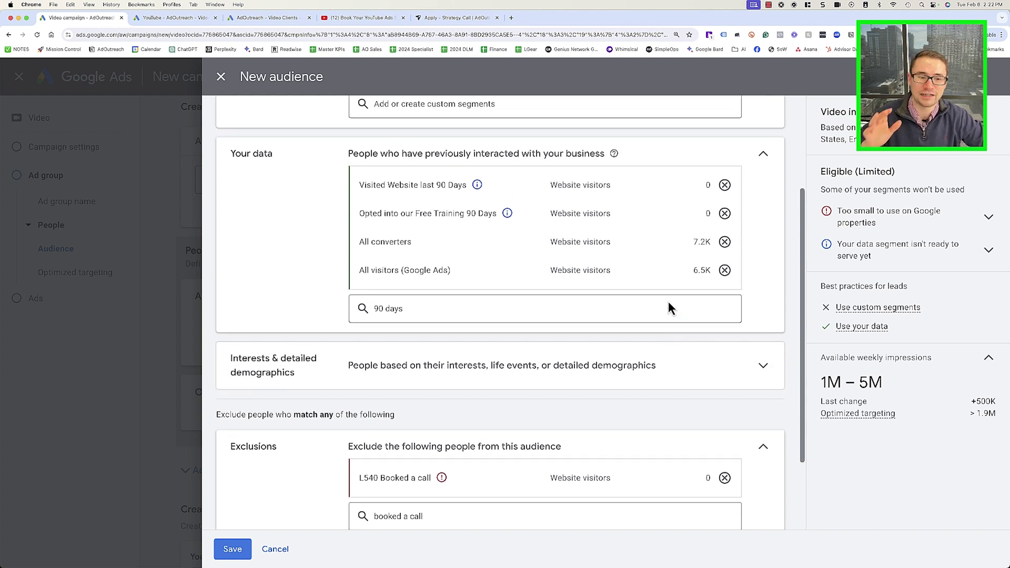
scroll(668, 308, "down", 2)
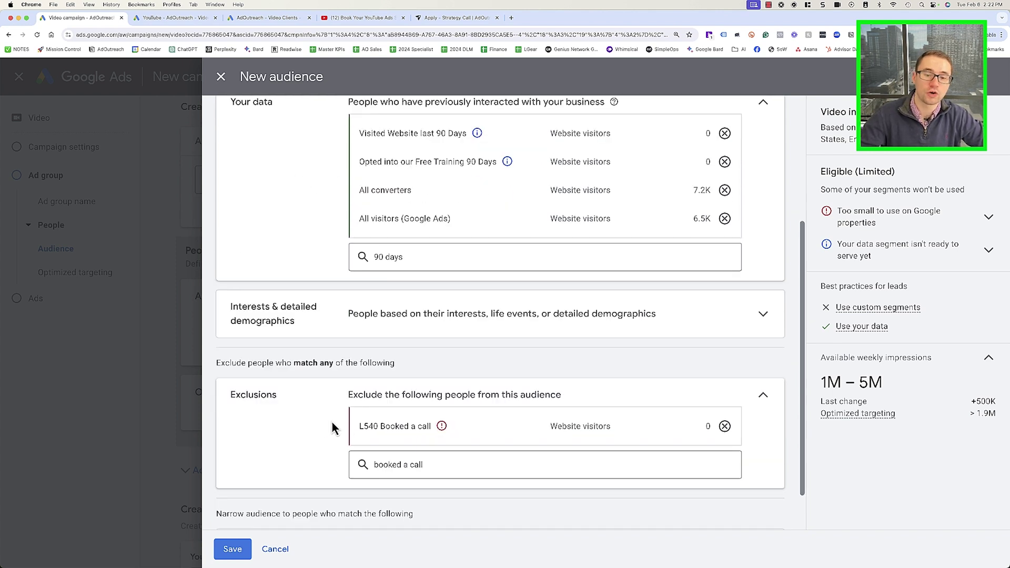
scroll(326, 431, "up", 1)
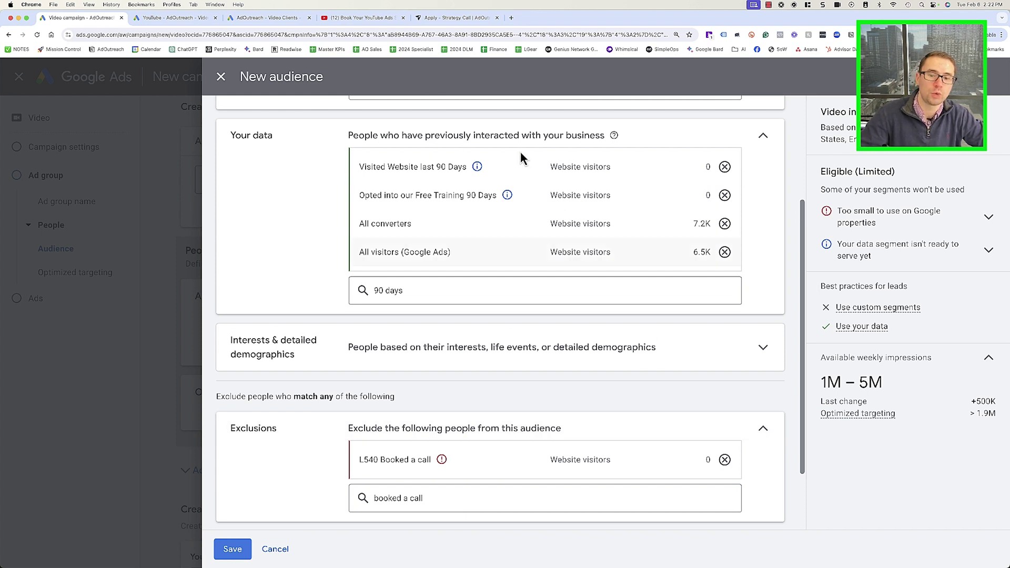
mouse_move(411, 165)
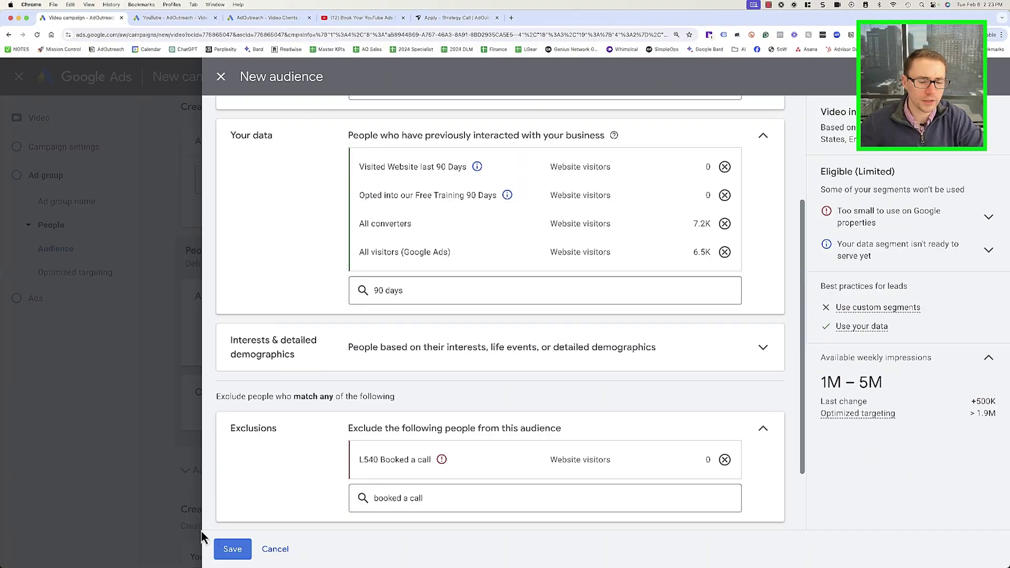
left_click(232, 549)
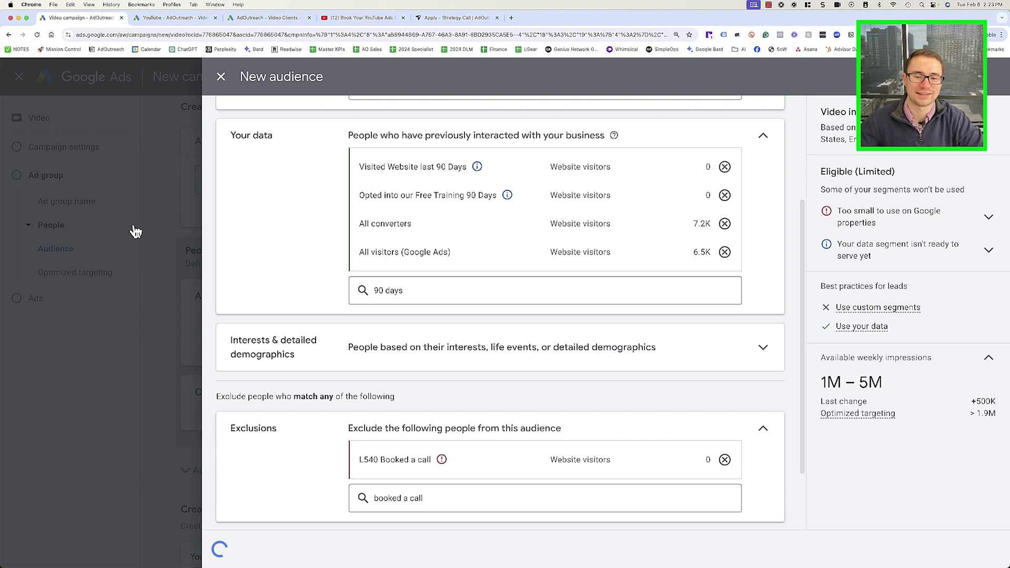
Turn off optimized targeting for the ad group
scroll(251, 216, "down", 2)
scroll(251, 215, "down", 3)
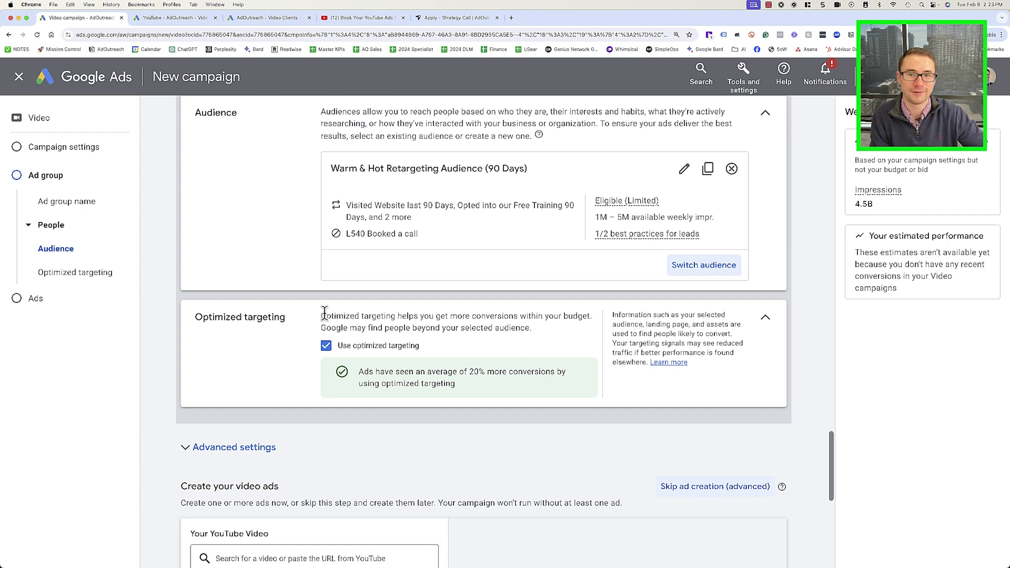
left_click(326, 345)
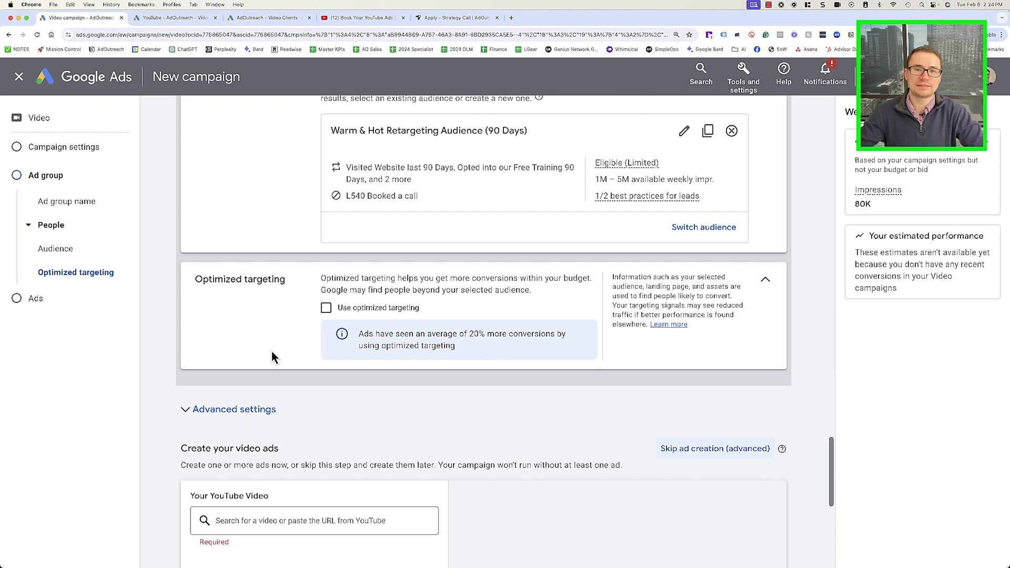
Copy the URL of the "Book Your YouTube Ads Strategy" video from YouTube and paste it as the ad's video
scroll(271, 351, "down", 5)
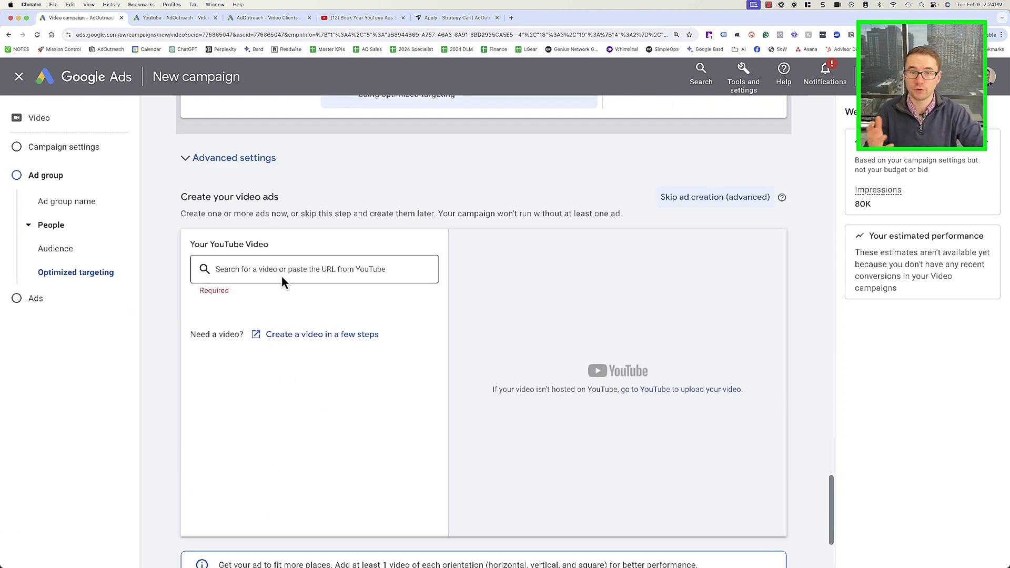
left_click(362, 18)
left_click(162, 34)
key("super+c")
left_click(79, 17)
left_click(286, 268)
key("super+v")
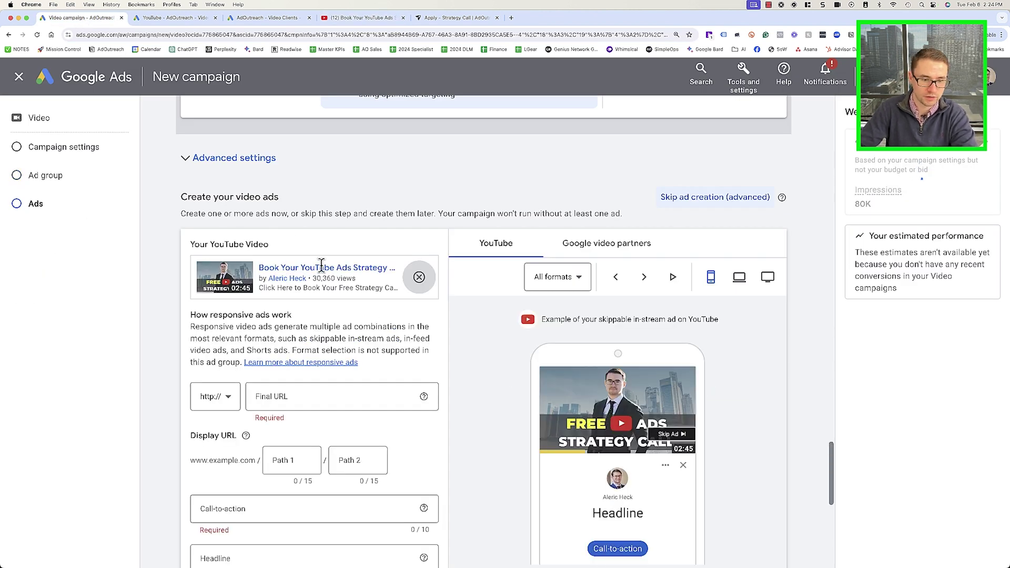
Fill in final URL adoutreach.com/apply, call-to-action "Book Now", headline "Book Your YT Ads Strategy Call", and the strategy call long headline and description
scroll(321, 265, "down", 3)
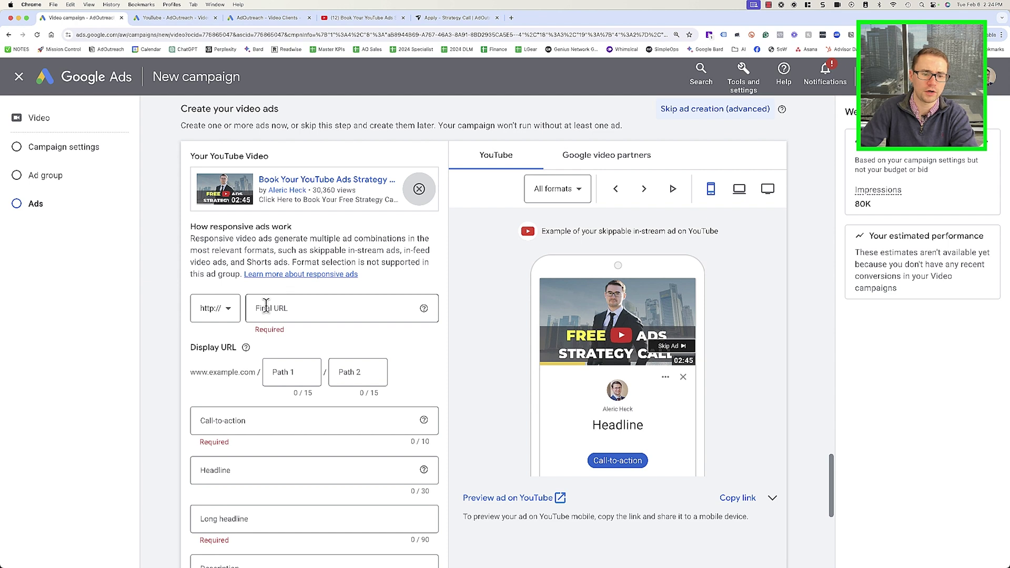
left_click(266, 310)
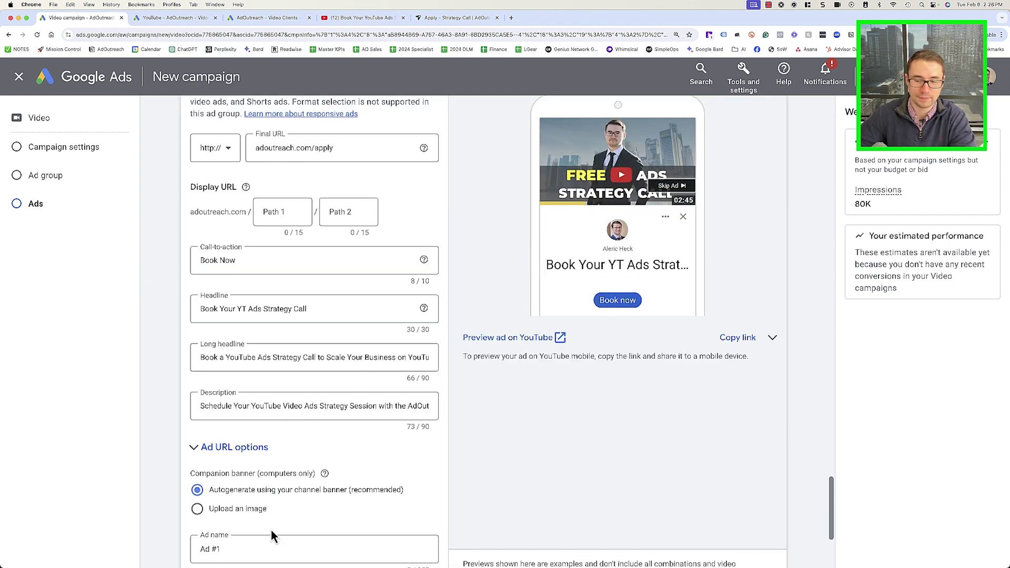
scroll(271, 529, "up", 3)
scroll(247, 534, "down", 3)
scroll(328, 536, "up", 3)
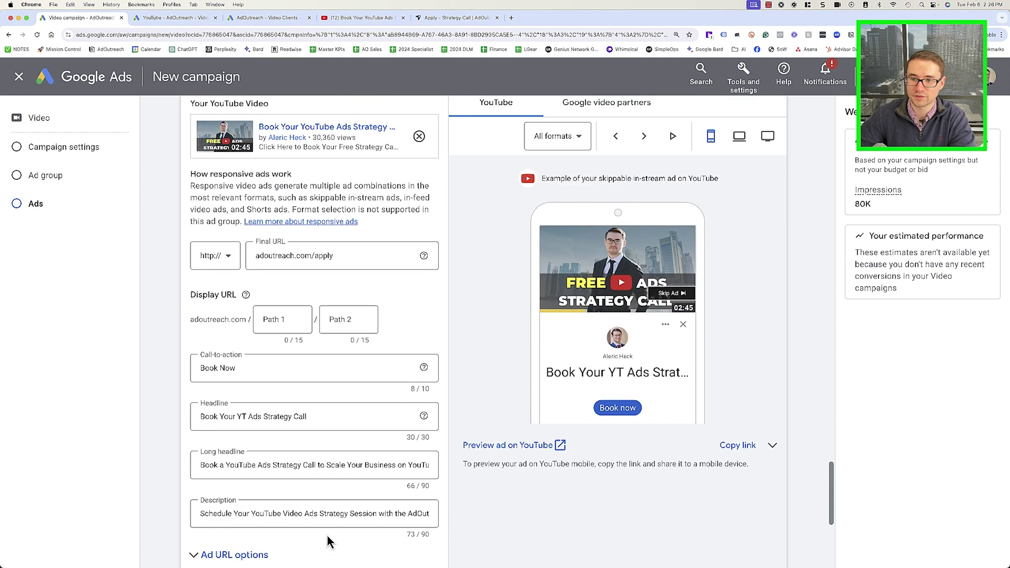
Preview the skippable in-stream ad on desktop, TV and mobile
left_click(750, 138)
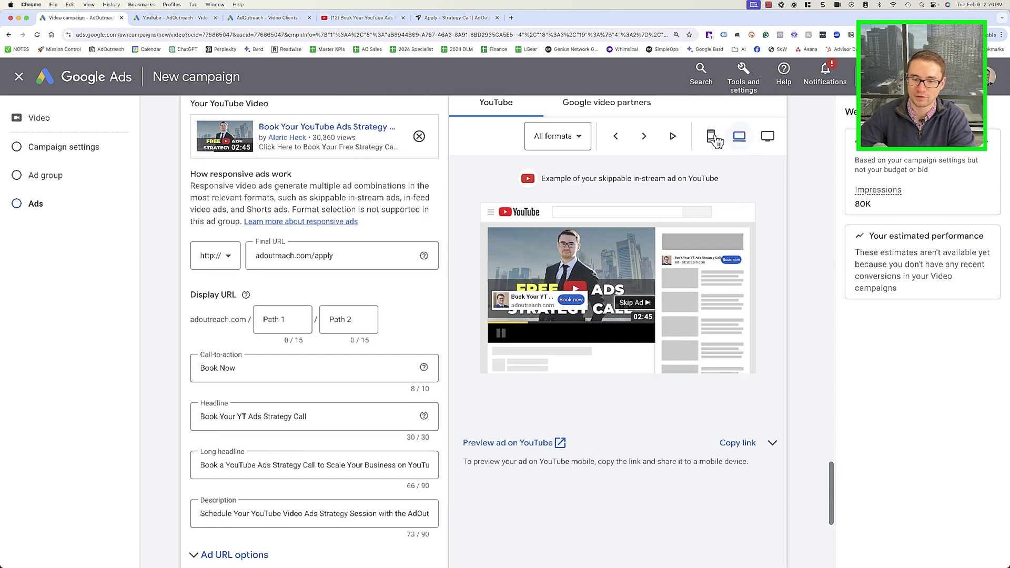
left_click(767, 138)
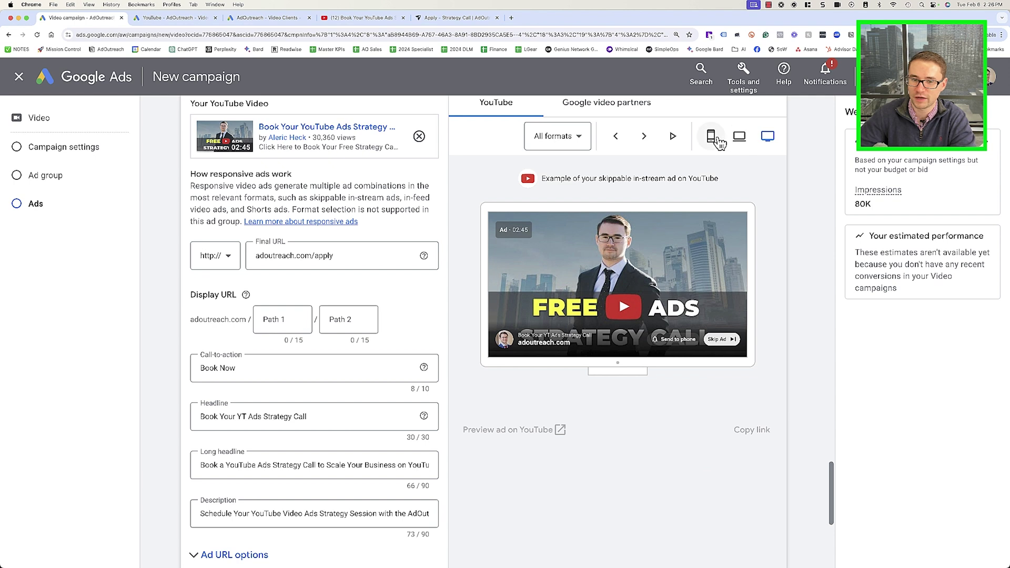
left_click(711, 138)
scroll(623, 244, "down", 3)
scroll(623, 241, "up", 4)
Preview the ad on YouTube, follow it through to its landing page, and return to the campaign setup
left_click(508, 403)
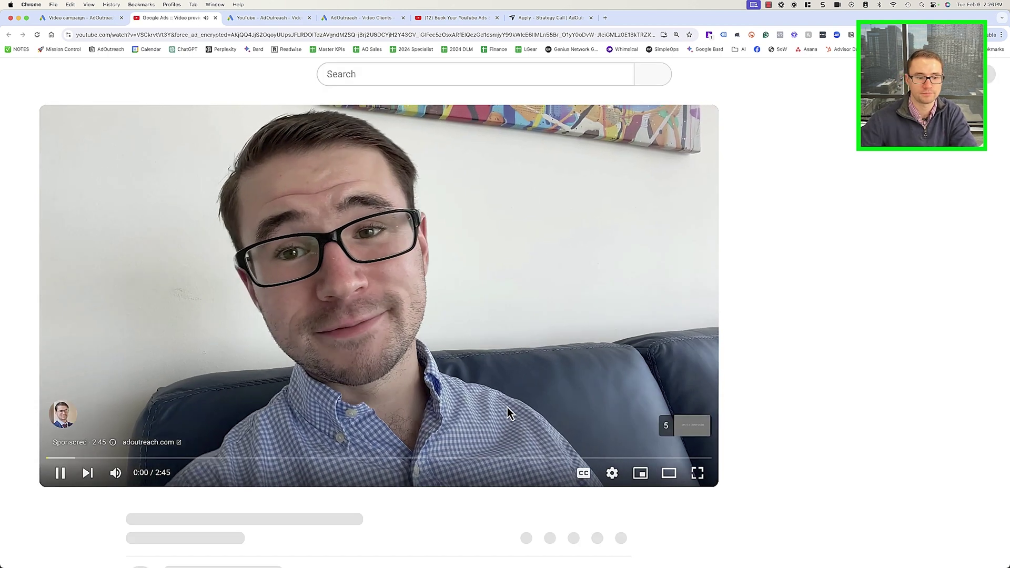
left_click(507, 407)
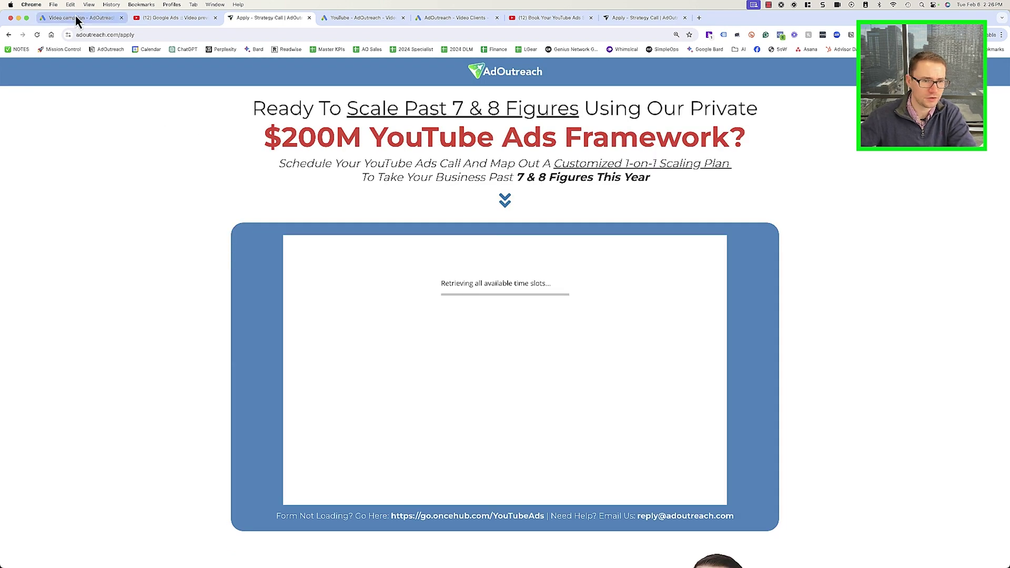
left_click(75, 18)
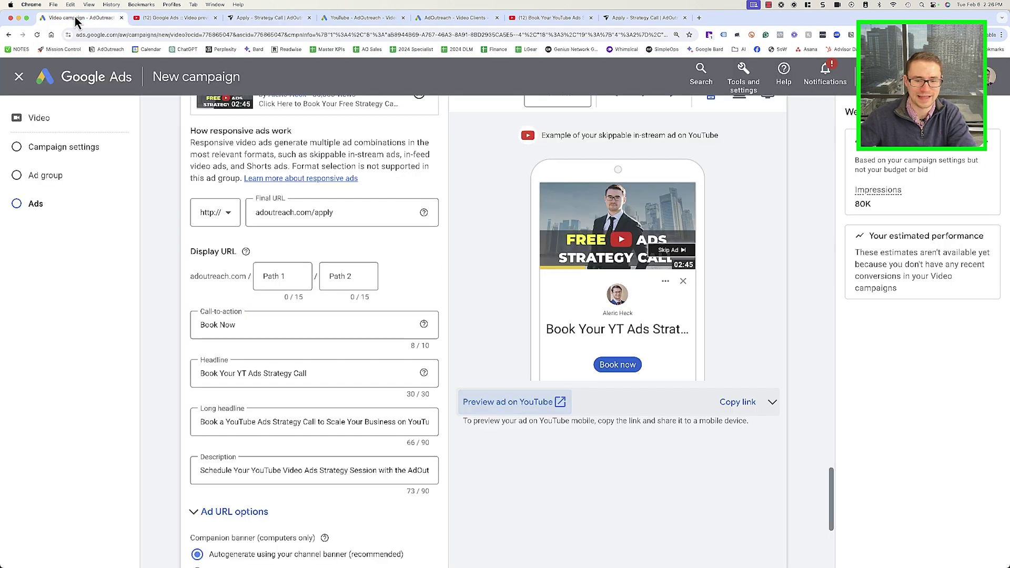
Duplicate the responsive video ad "Ad #1" in the ad creation section
scroll(393, 266, "down", 5)
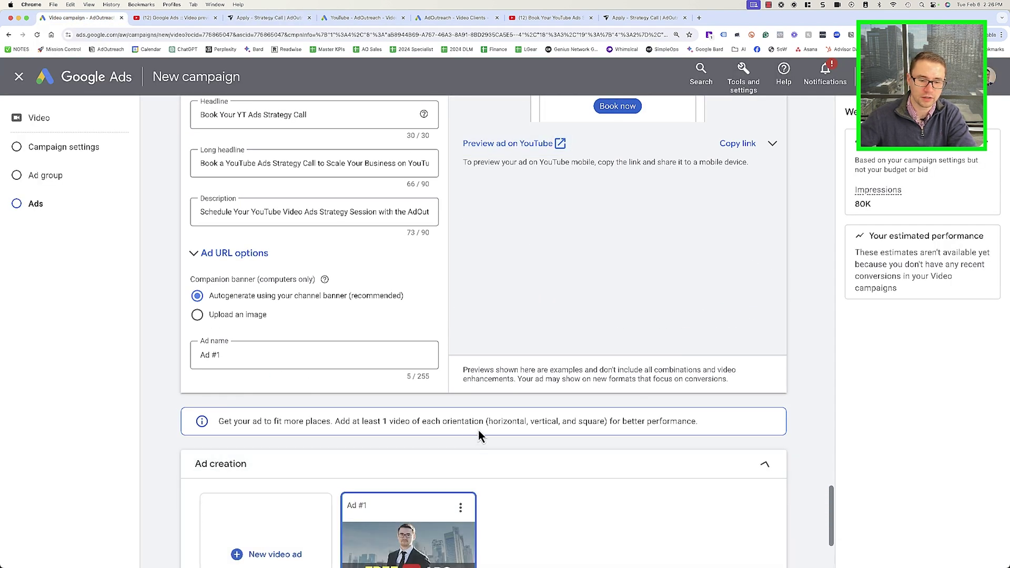
scroll(479, 428, "down", 3)
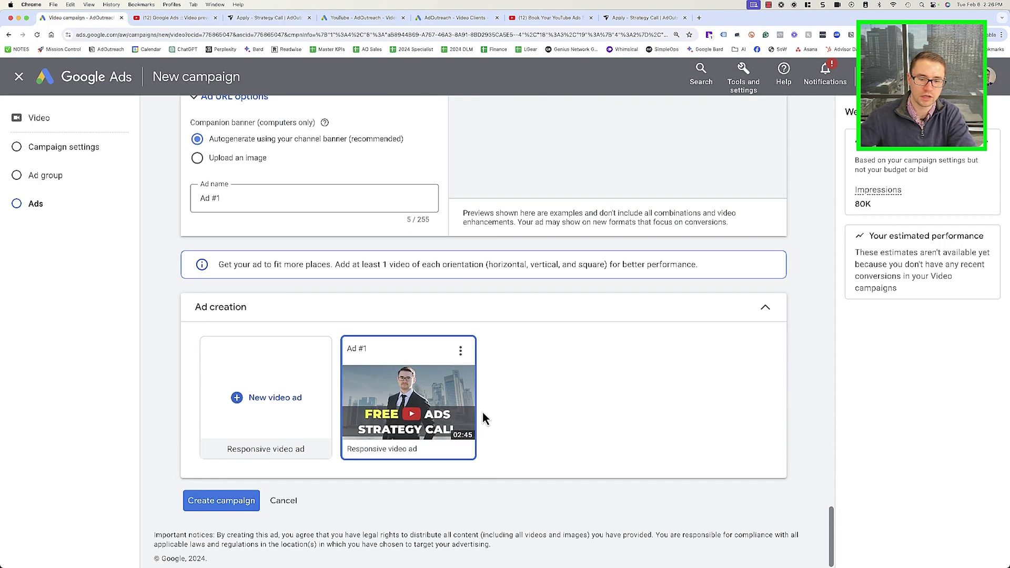
left_click(461, 350)
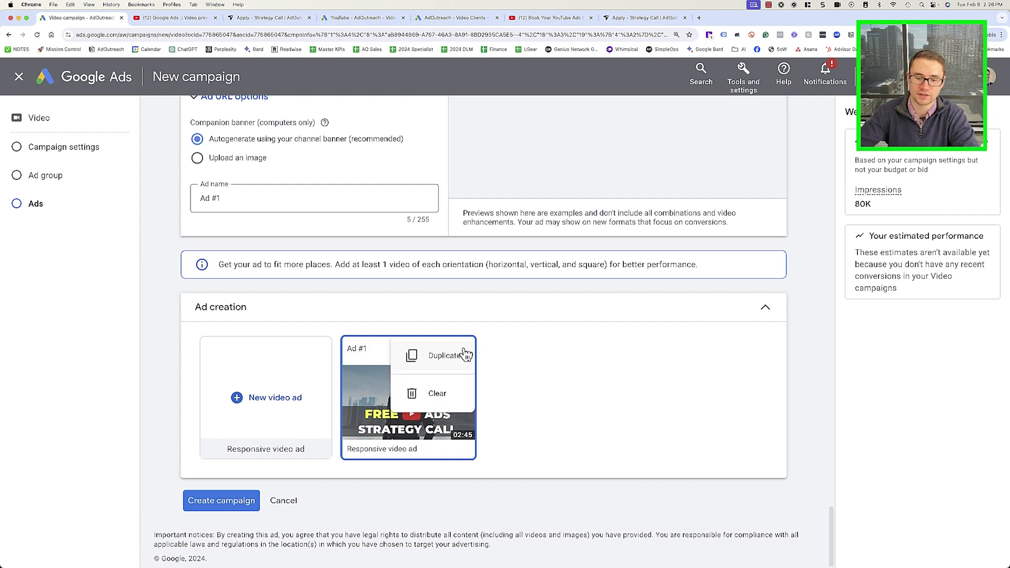
left_click(429, 358)
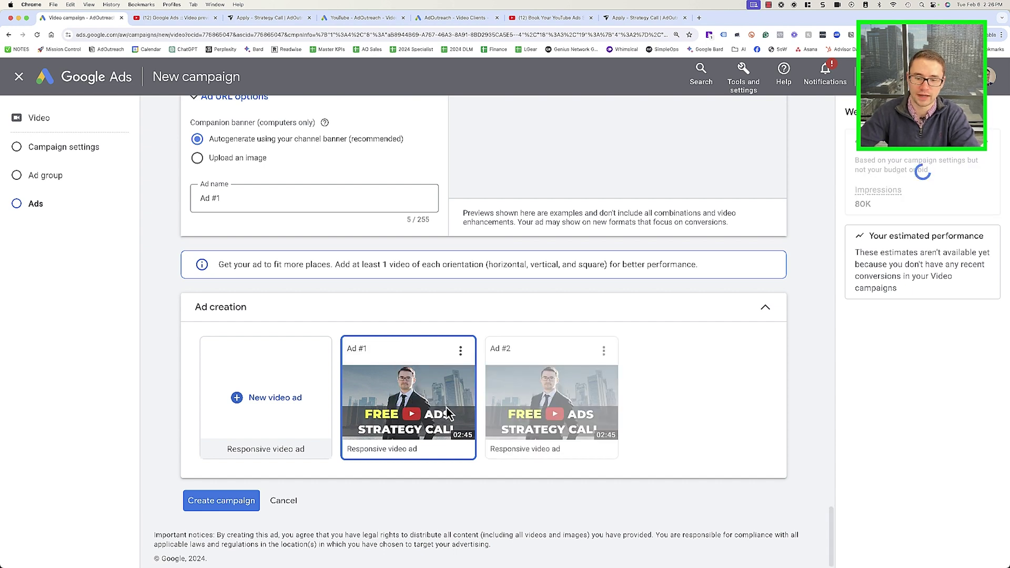
Open the duplicate "Ad #2" for editing and remove its YouTube video
left_click(528, 391)
scroll(538, 390, "up", 3)
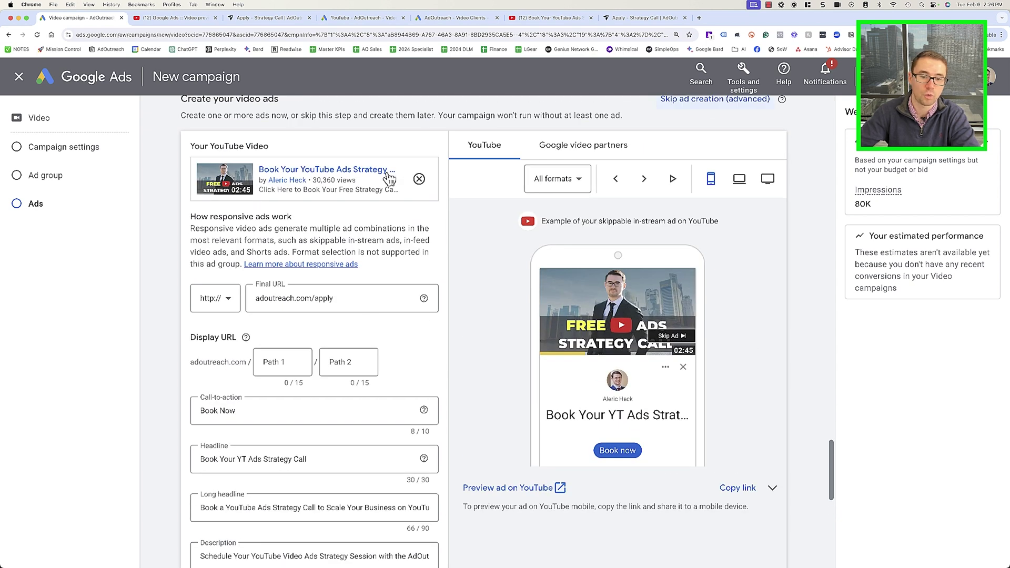
left_click(419, 179)
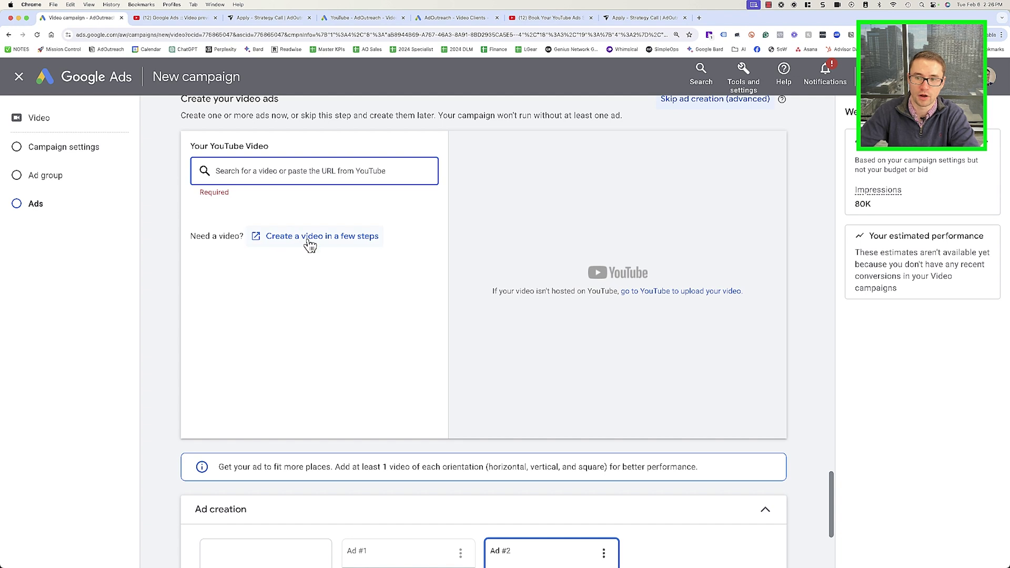
Discard the empty "Ad #2" from the ad creation section
scroll(376, 275, "up", 3)
scroll(377, 275, "down", 6)
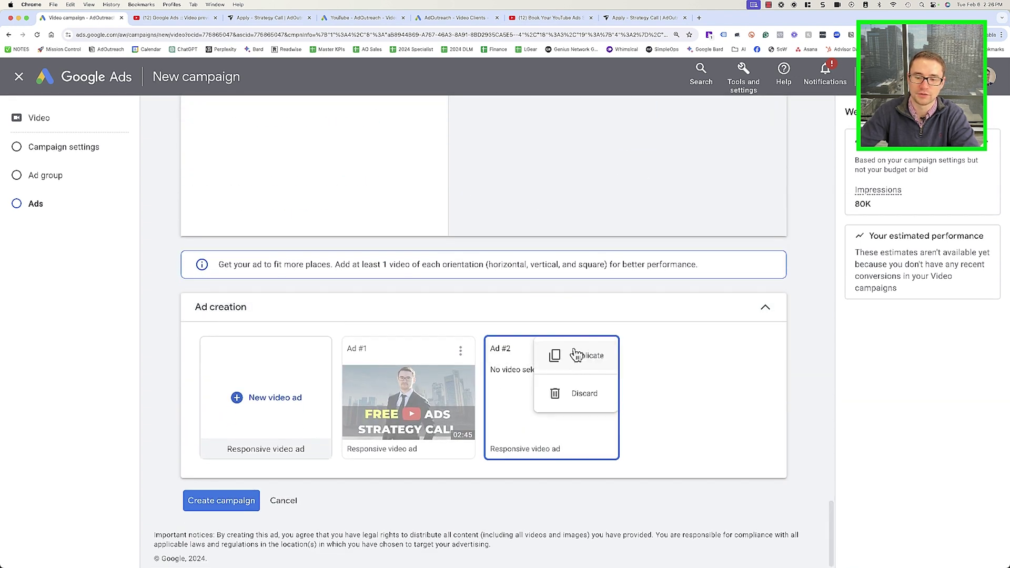
left_click(585, 393)
left_click(620, 345)
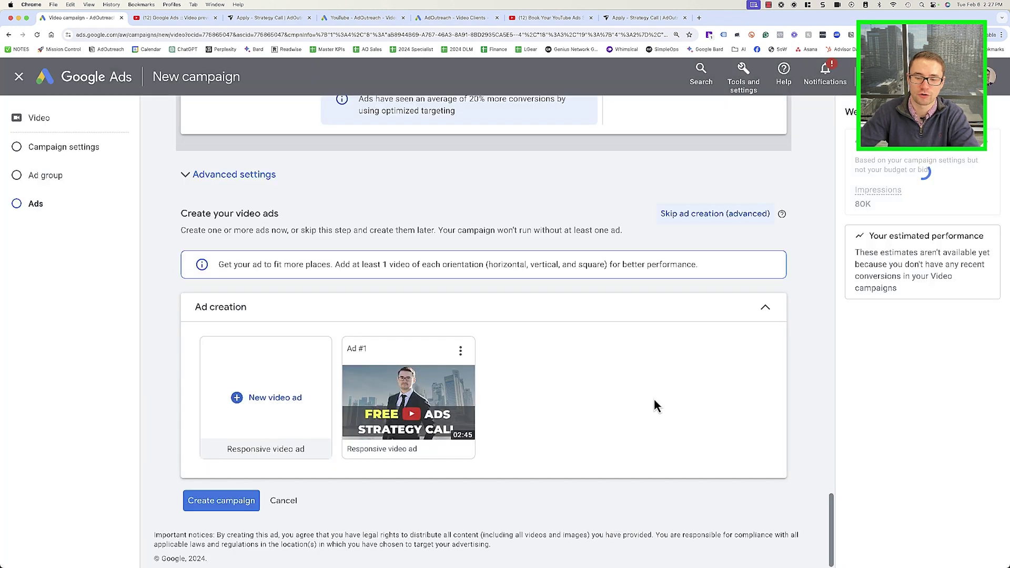